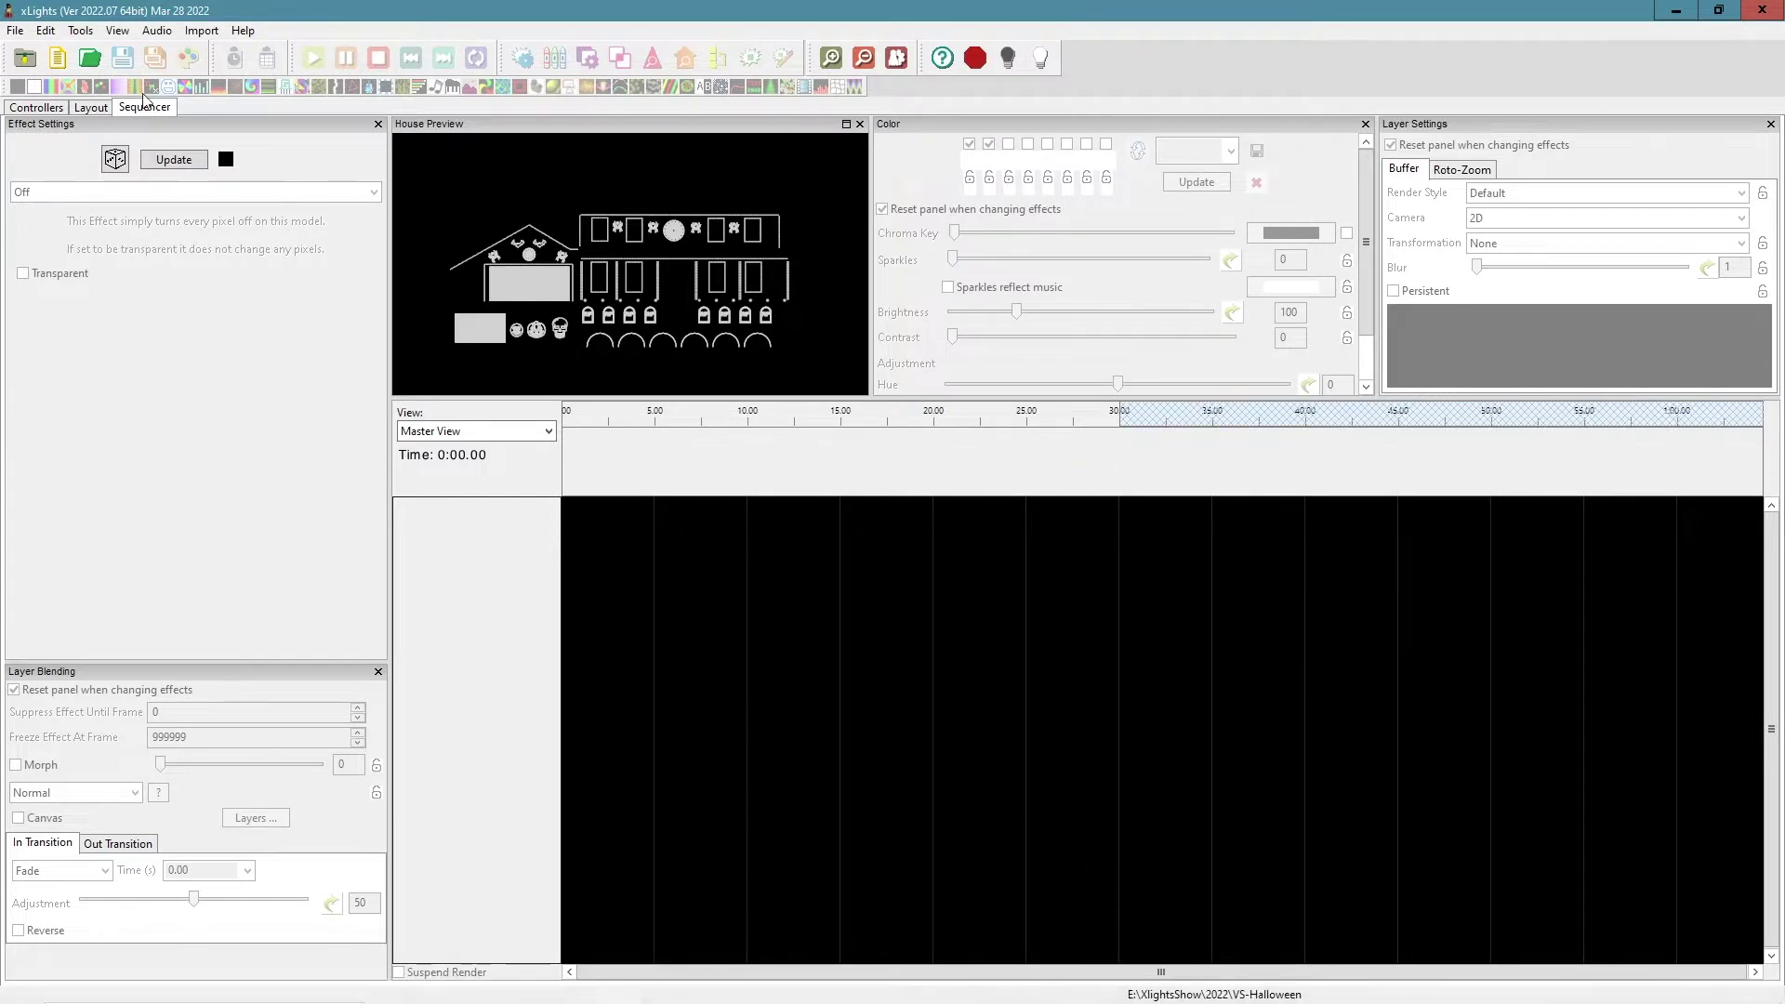
Step: Create a new sequence through the wizard so New Timing and the house's model rows appear
left_click(56, 57)
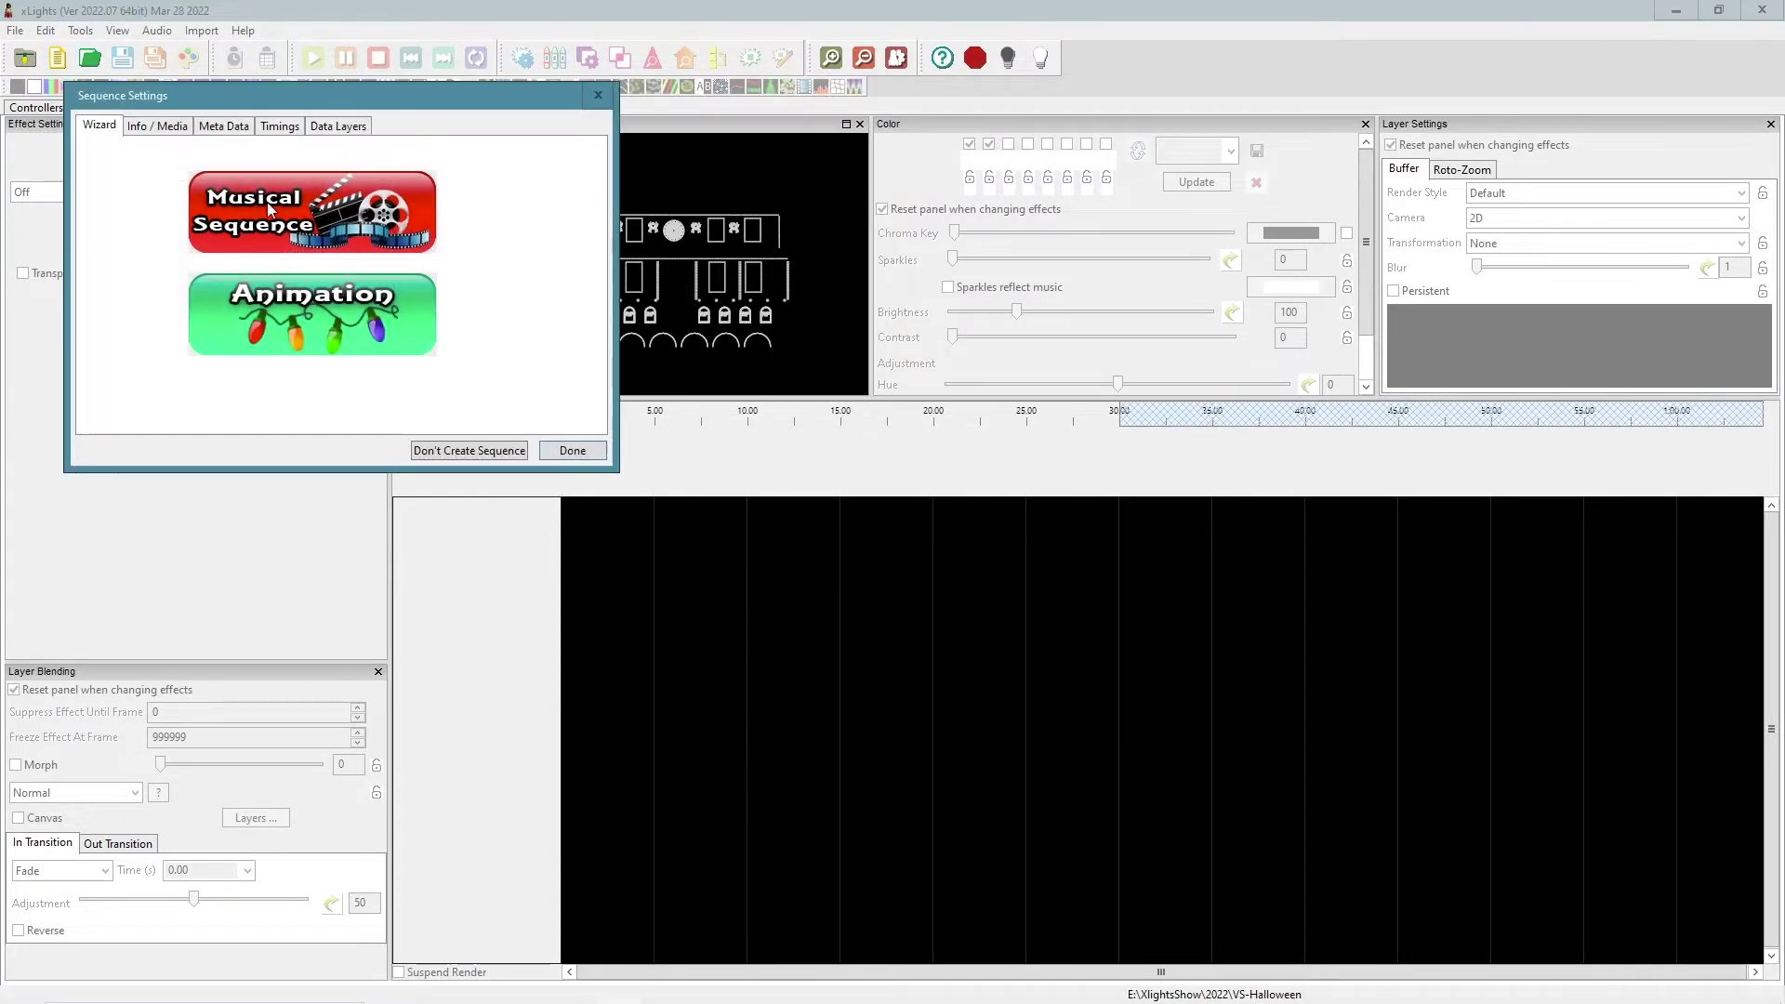
left_click(399, 335)
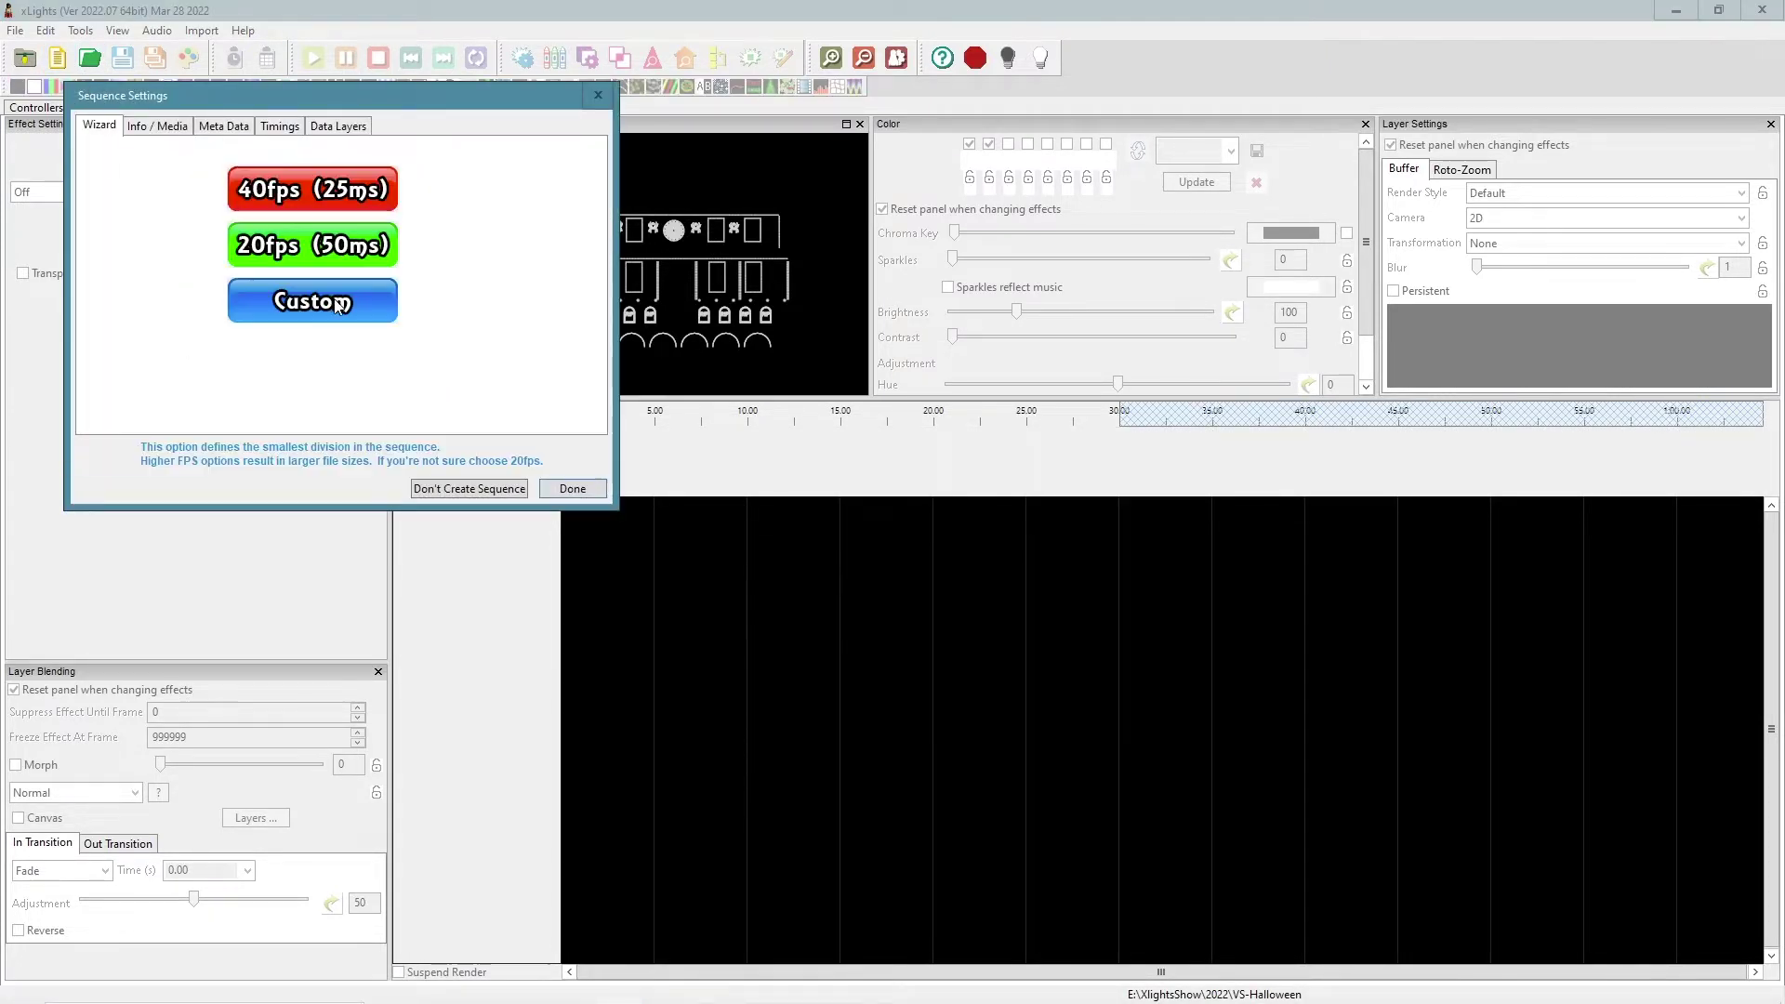
left_click(572, 493)
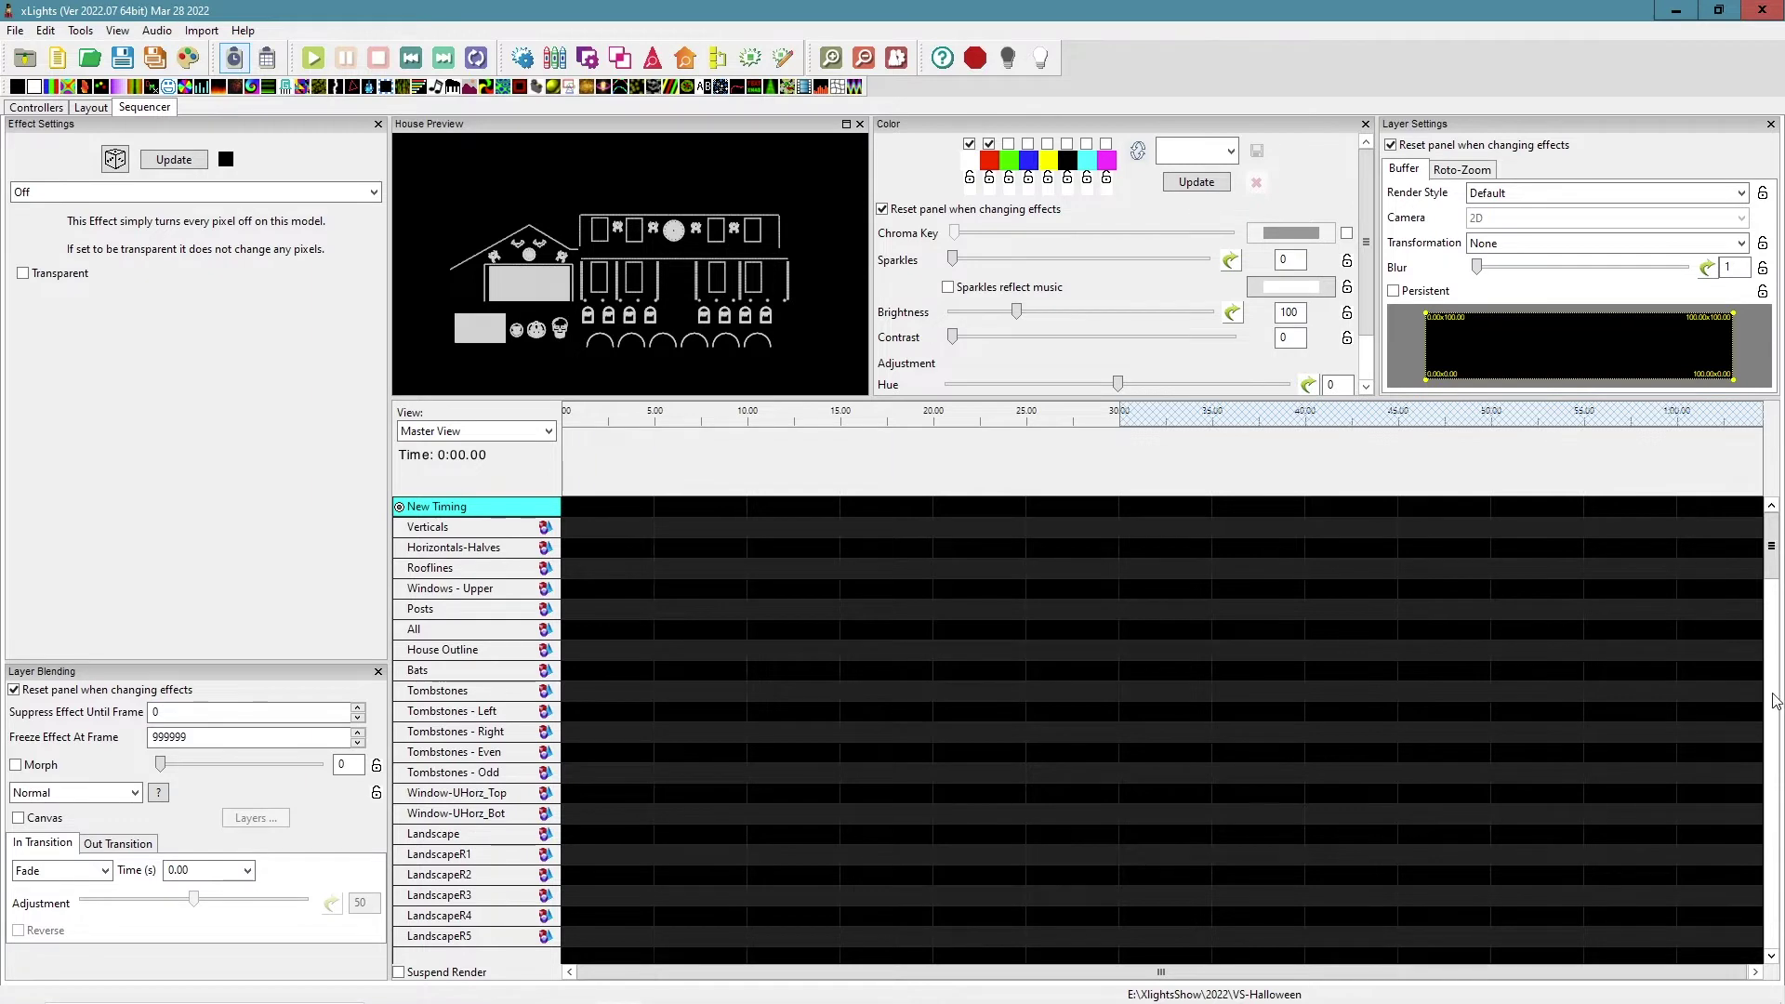
left_click_drag(1772, 576, 1781, 952)
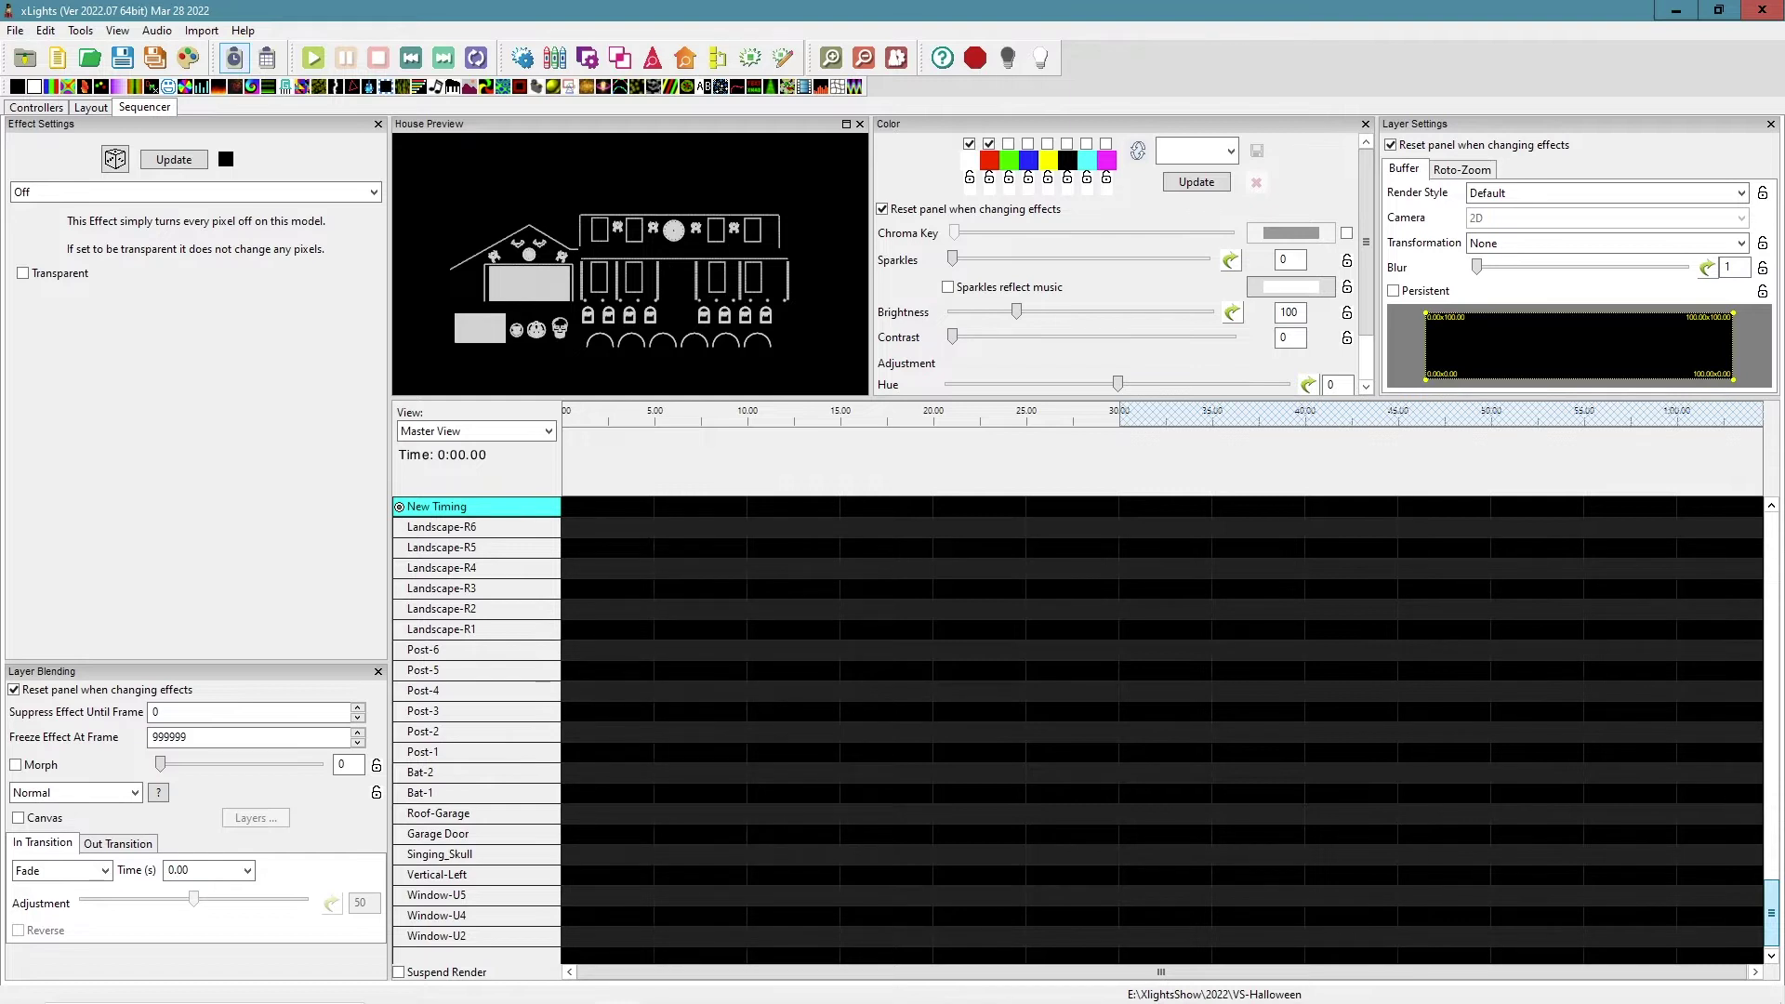
left_click_drag(1771, 909, 1767, 539)
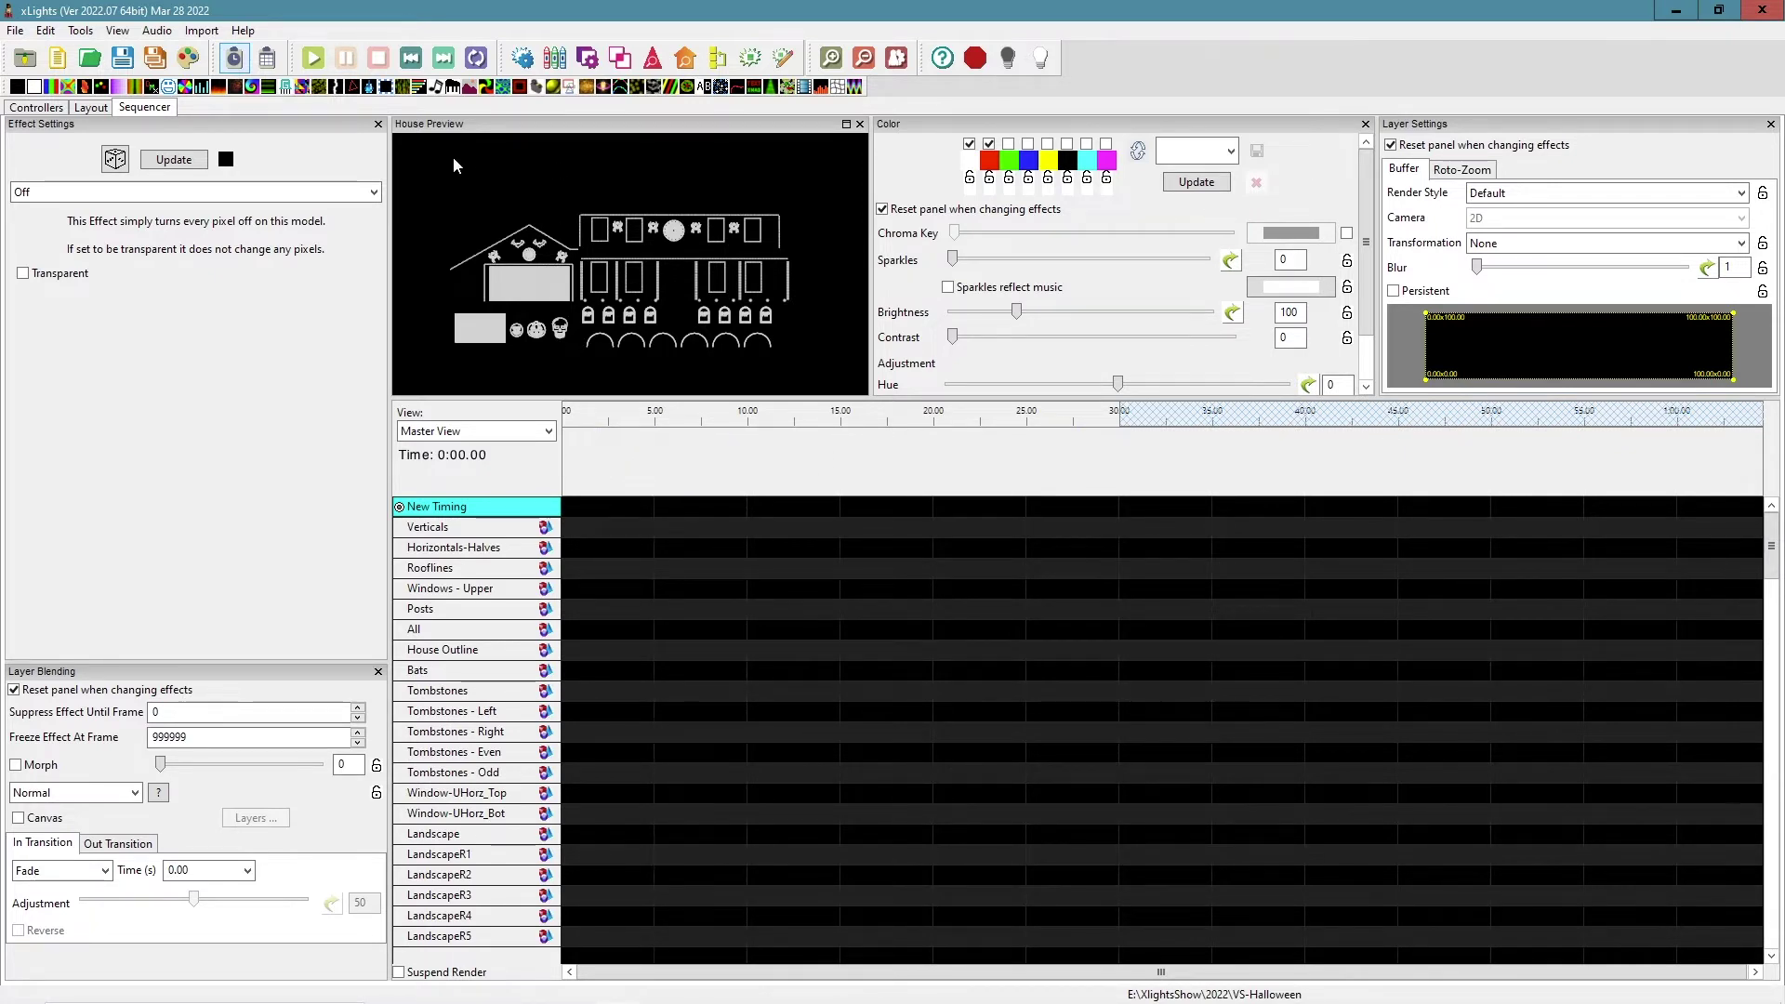
left_click(612, 532)
Step: Stretch the Verticals Bars effect across the timeline and set Palette Rep 3 and Cycles 10
left_click_drag(609, 527, 1128, 524)
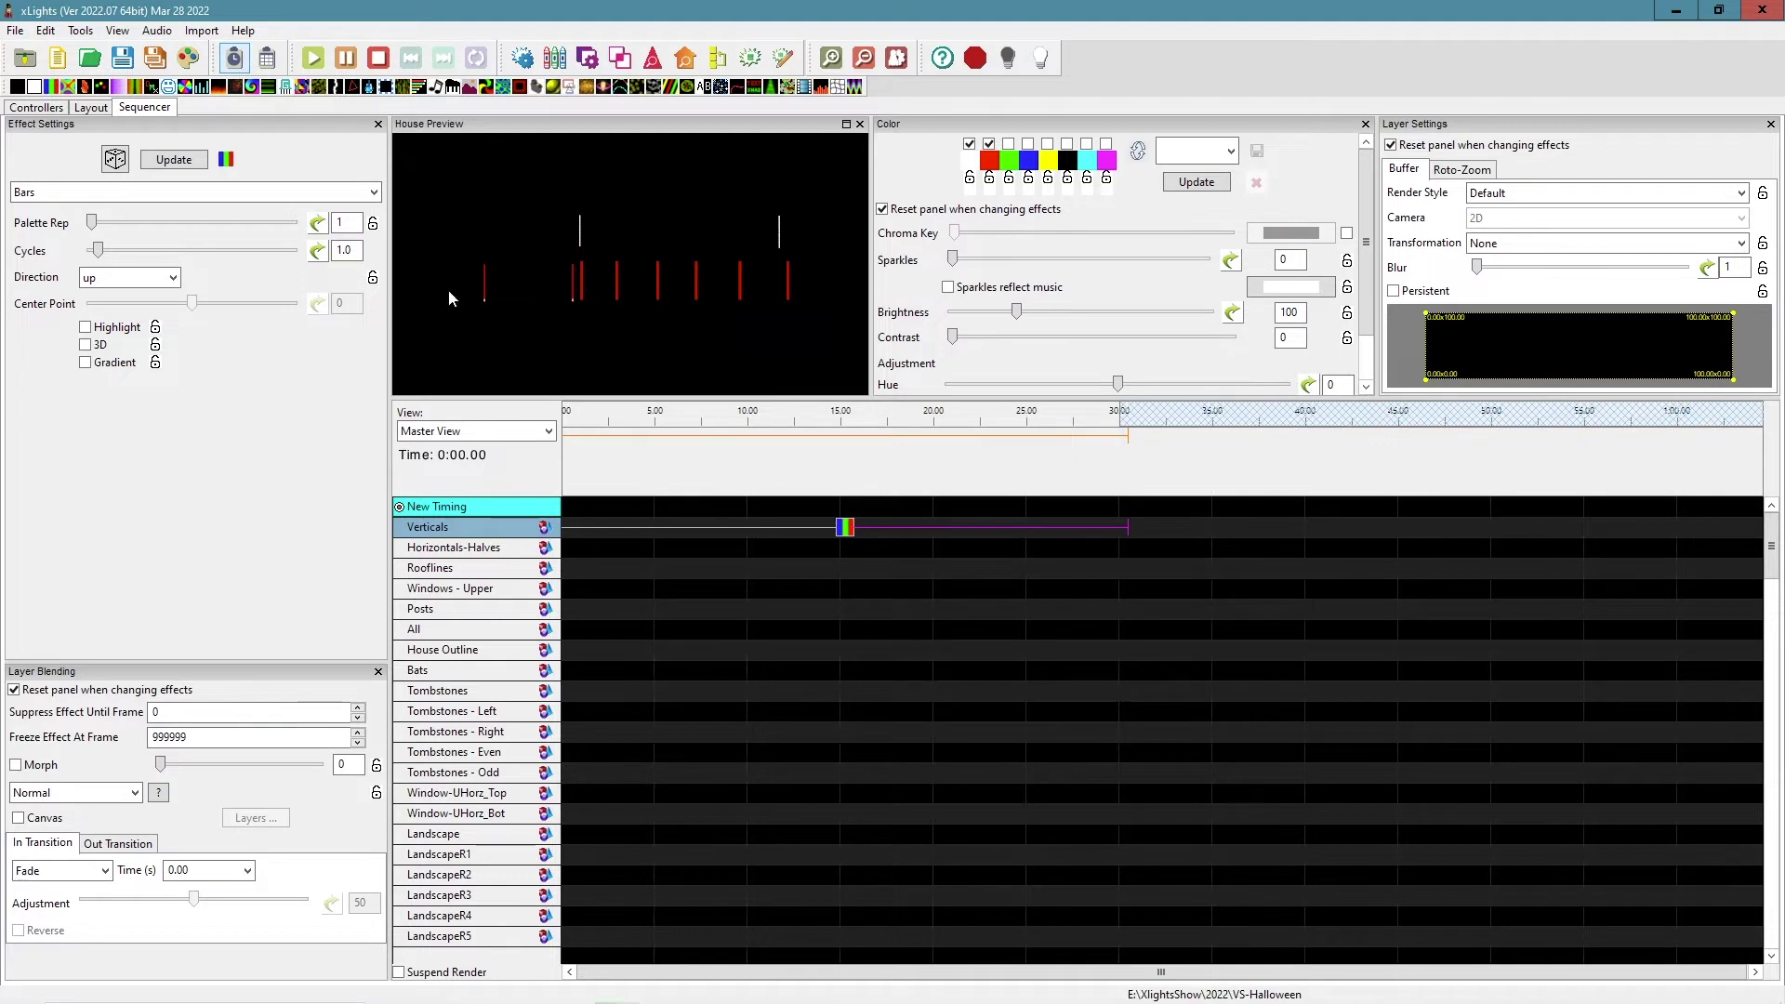
left_click(323, 224)
type("3")
left_click(334, 251)
type("1")
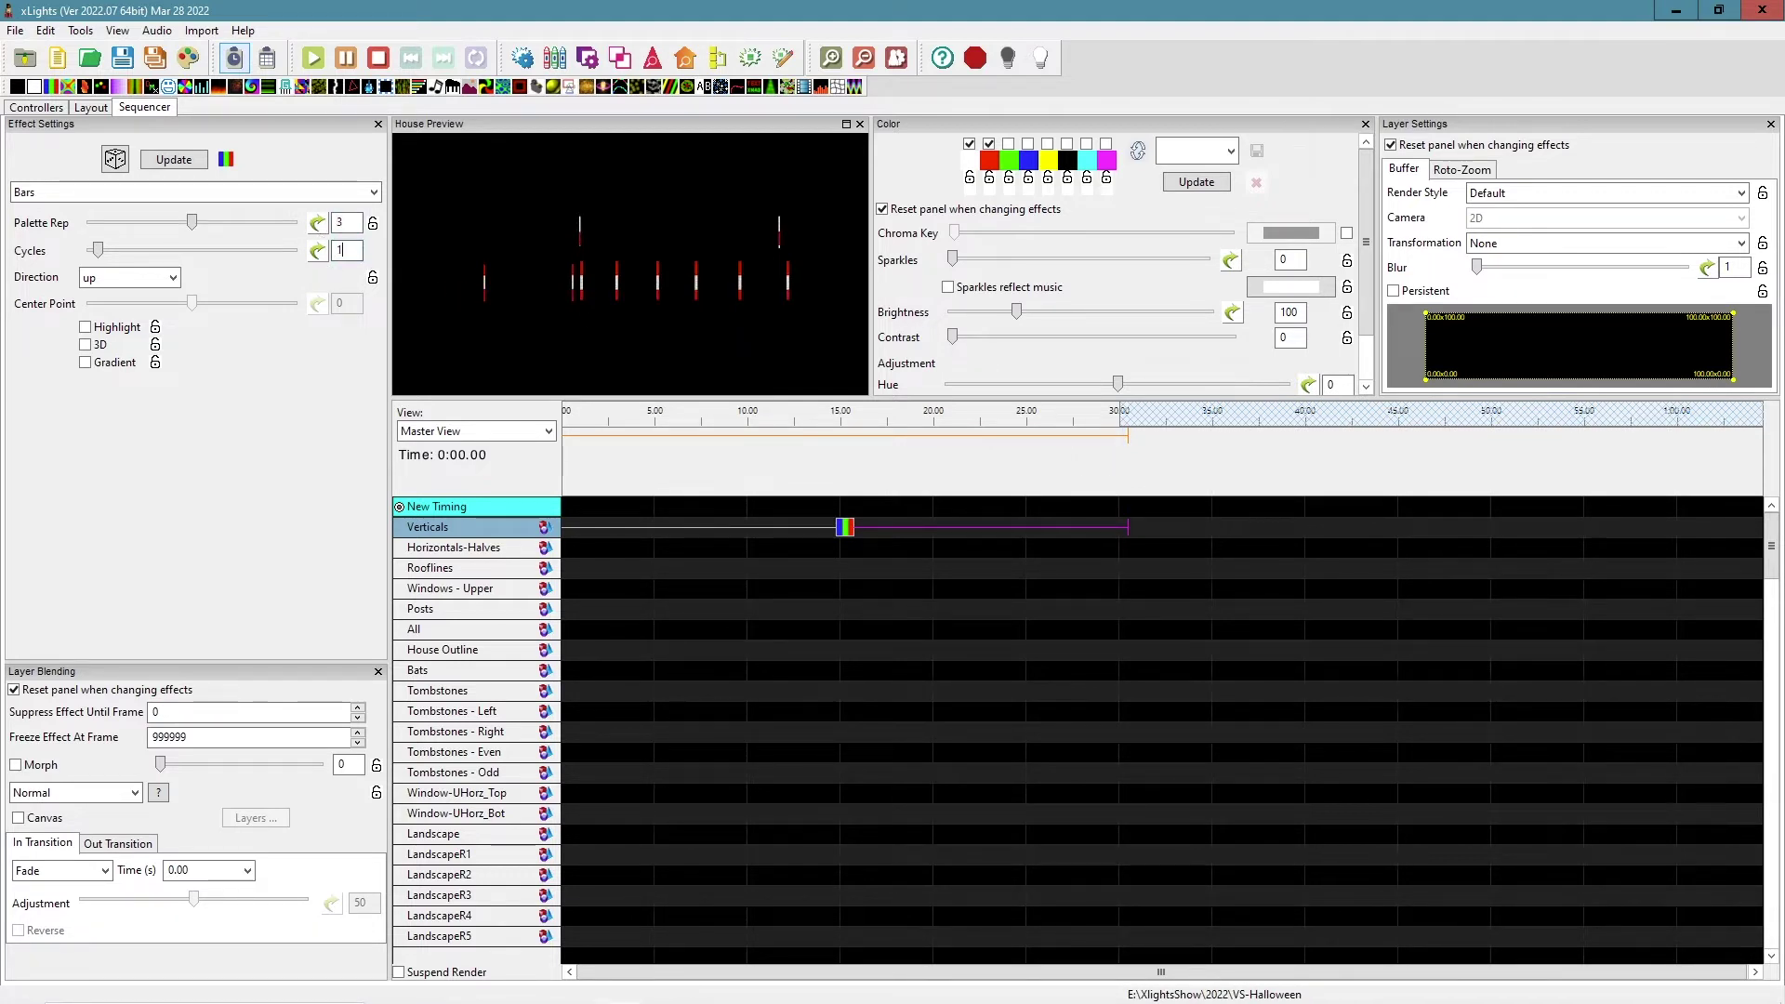
type("0")
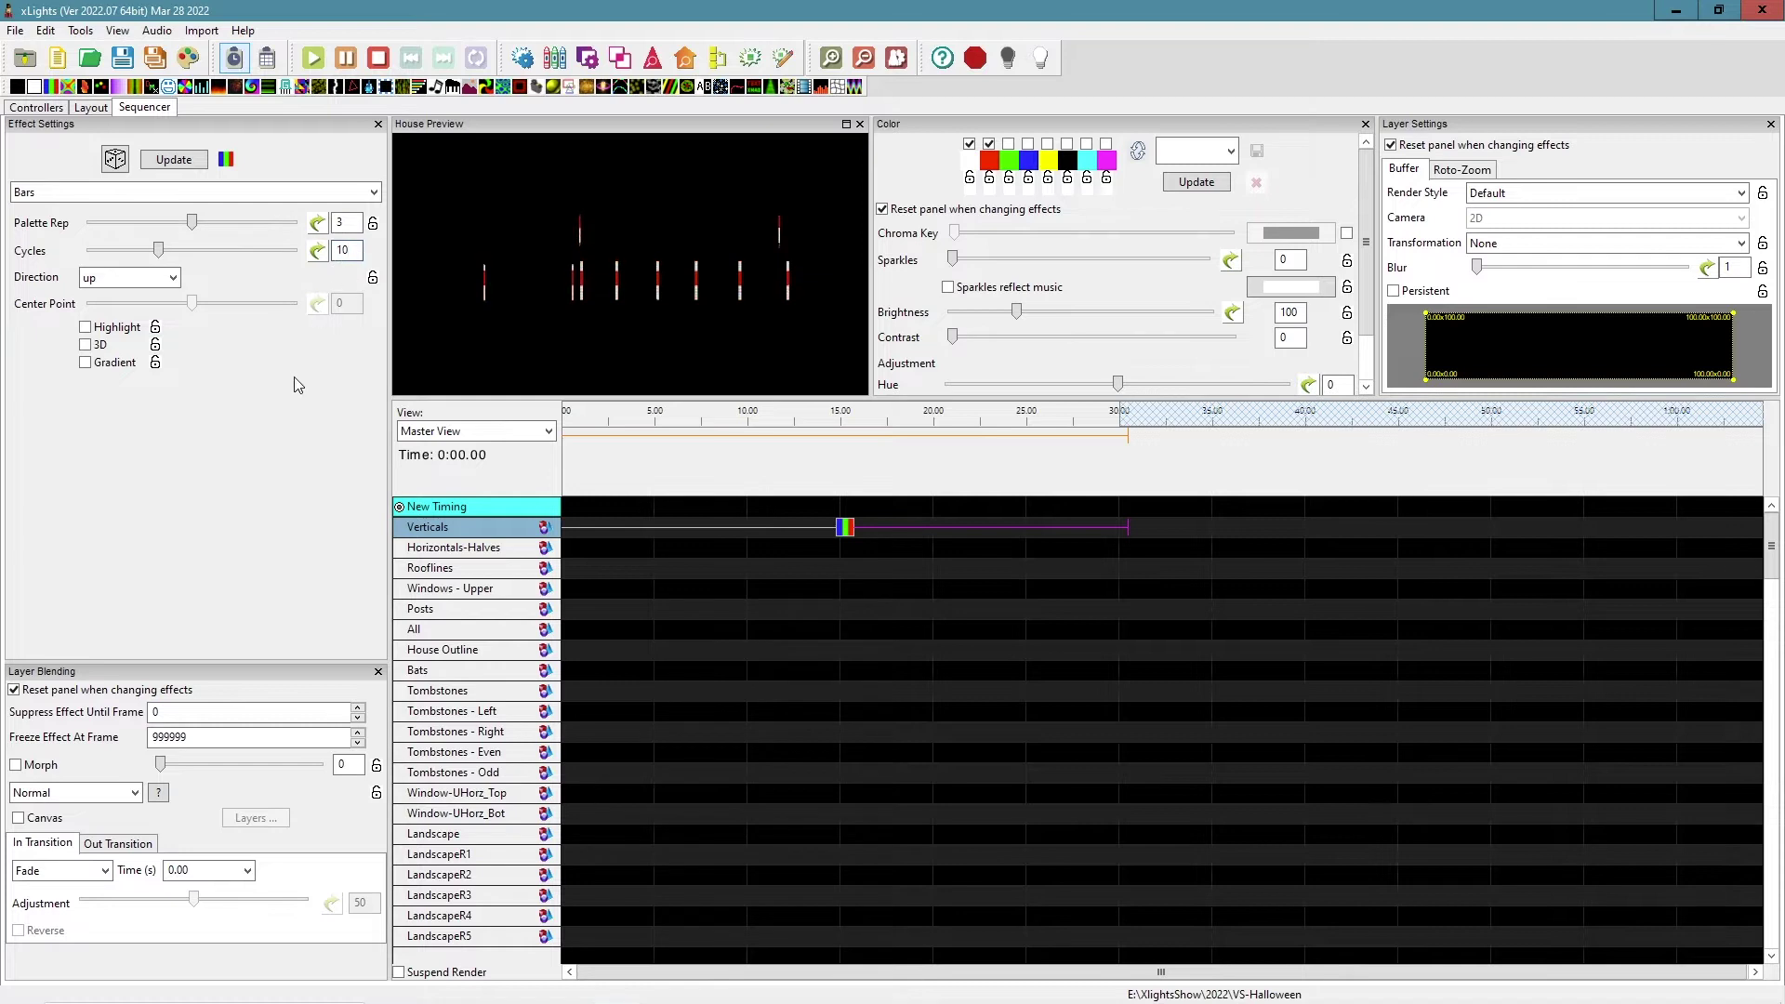
key("Tab")
left_click(352, 223)
Step: Add a Bars effect on Horizontals-Halves from 0 to about 30 seconds with direction Left
left_click(844, 528)
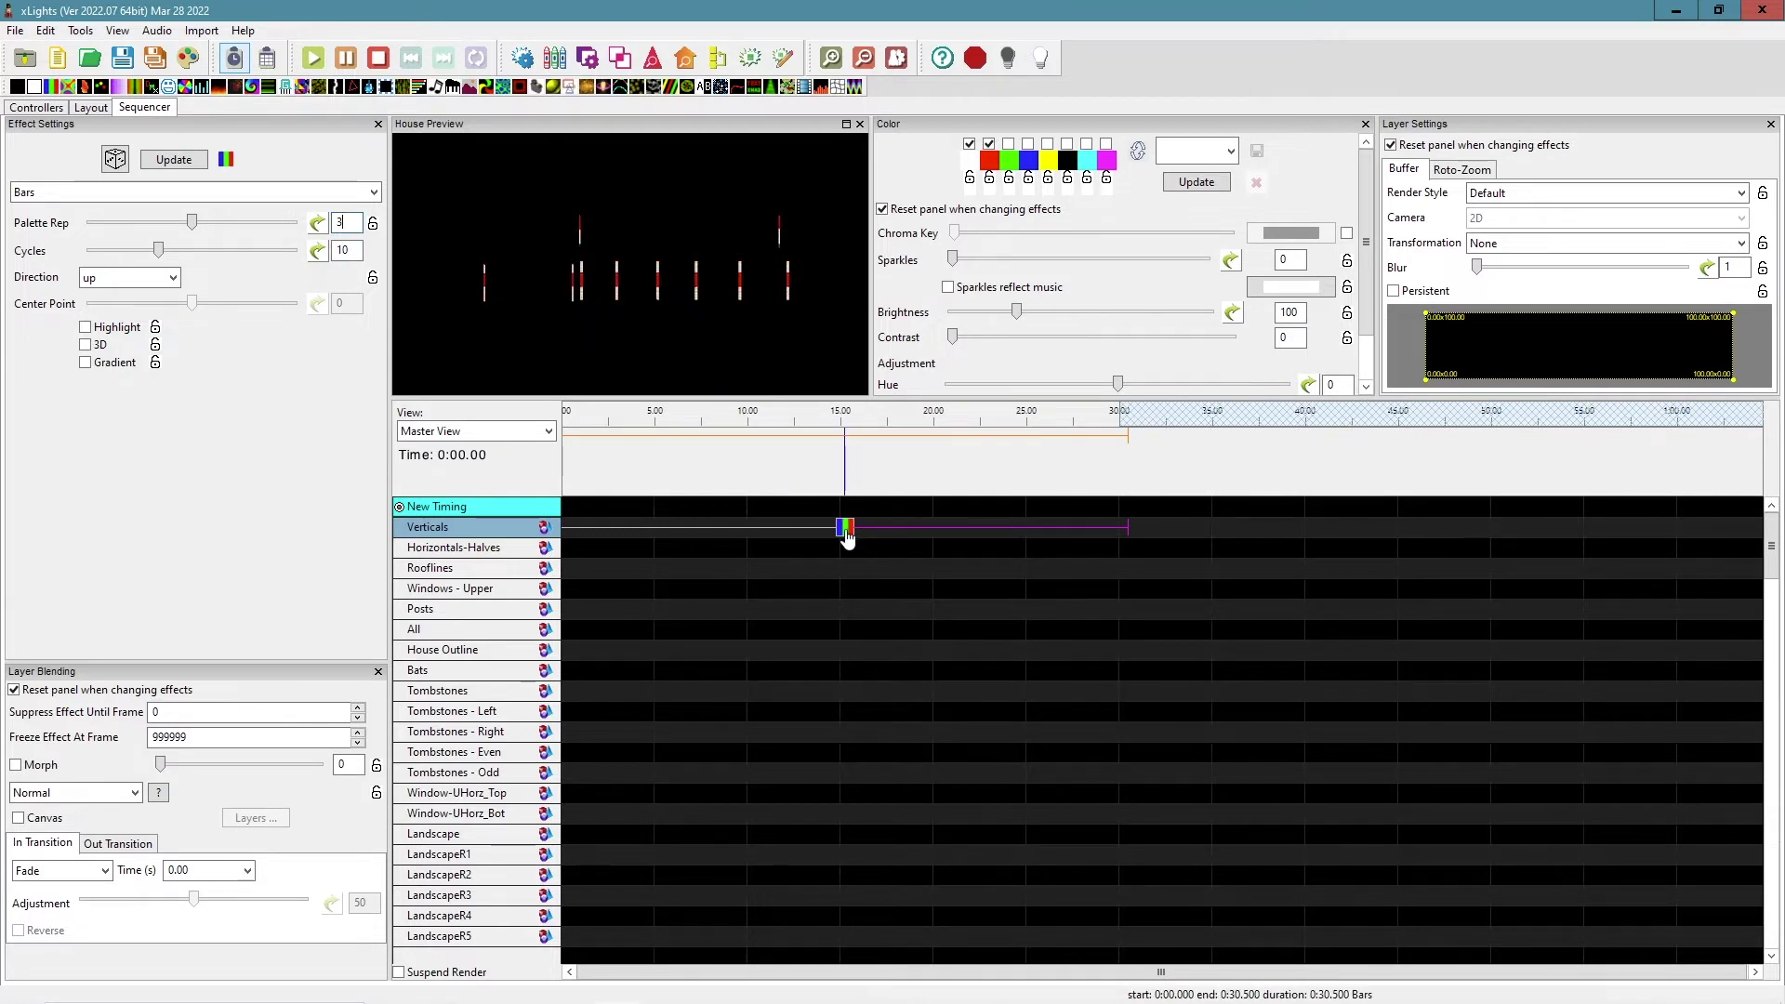
left_click(835, 545)
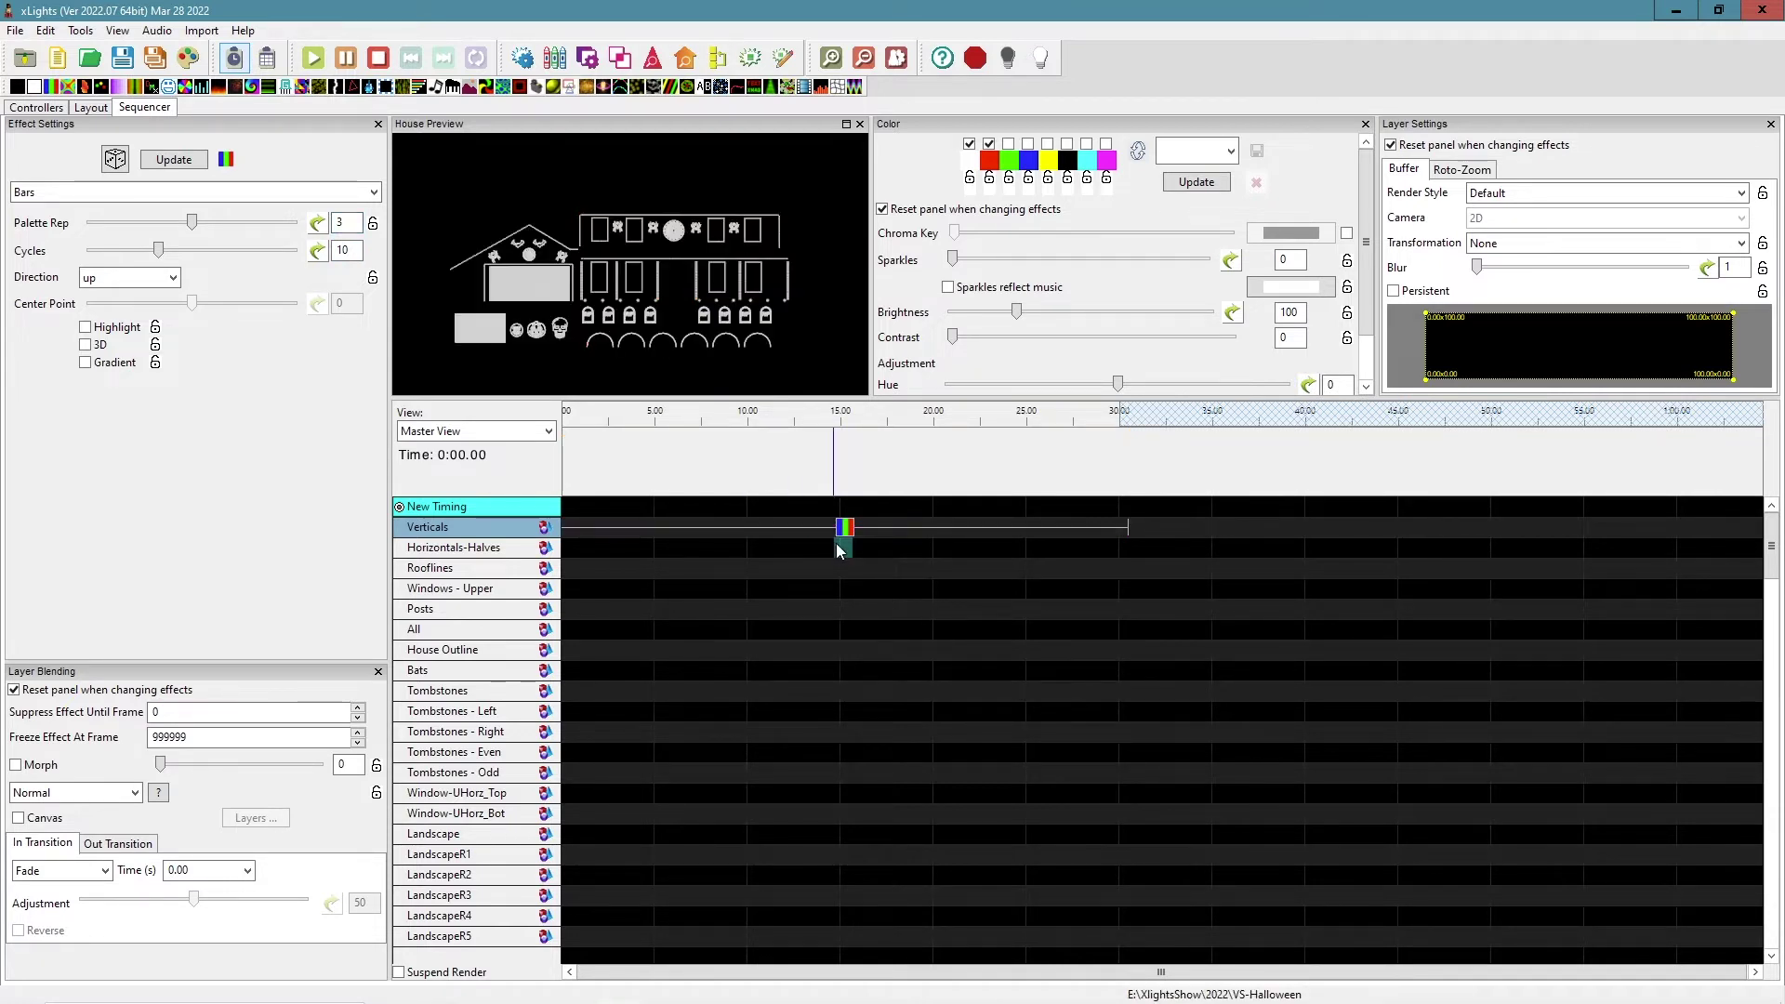
left_click(836, 549)
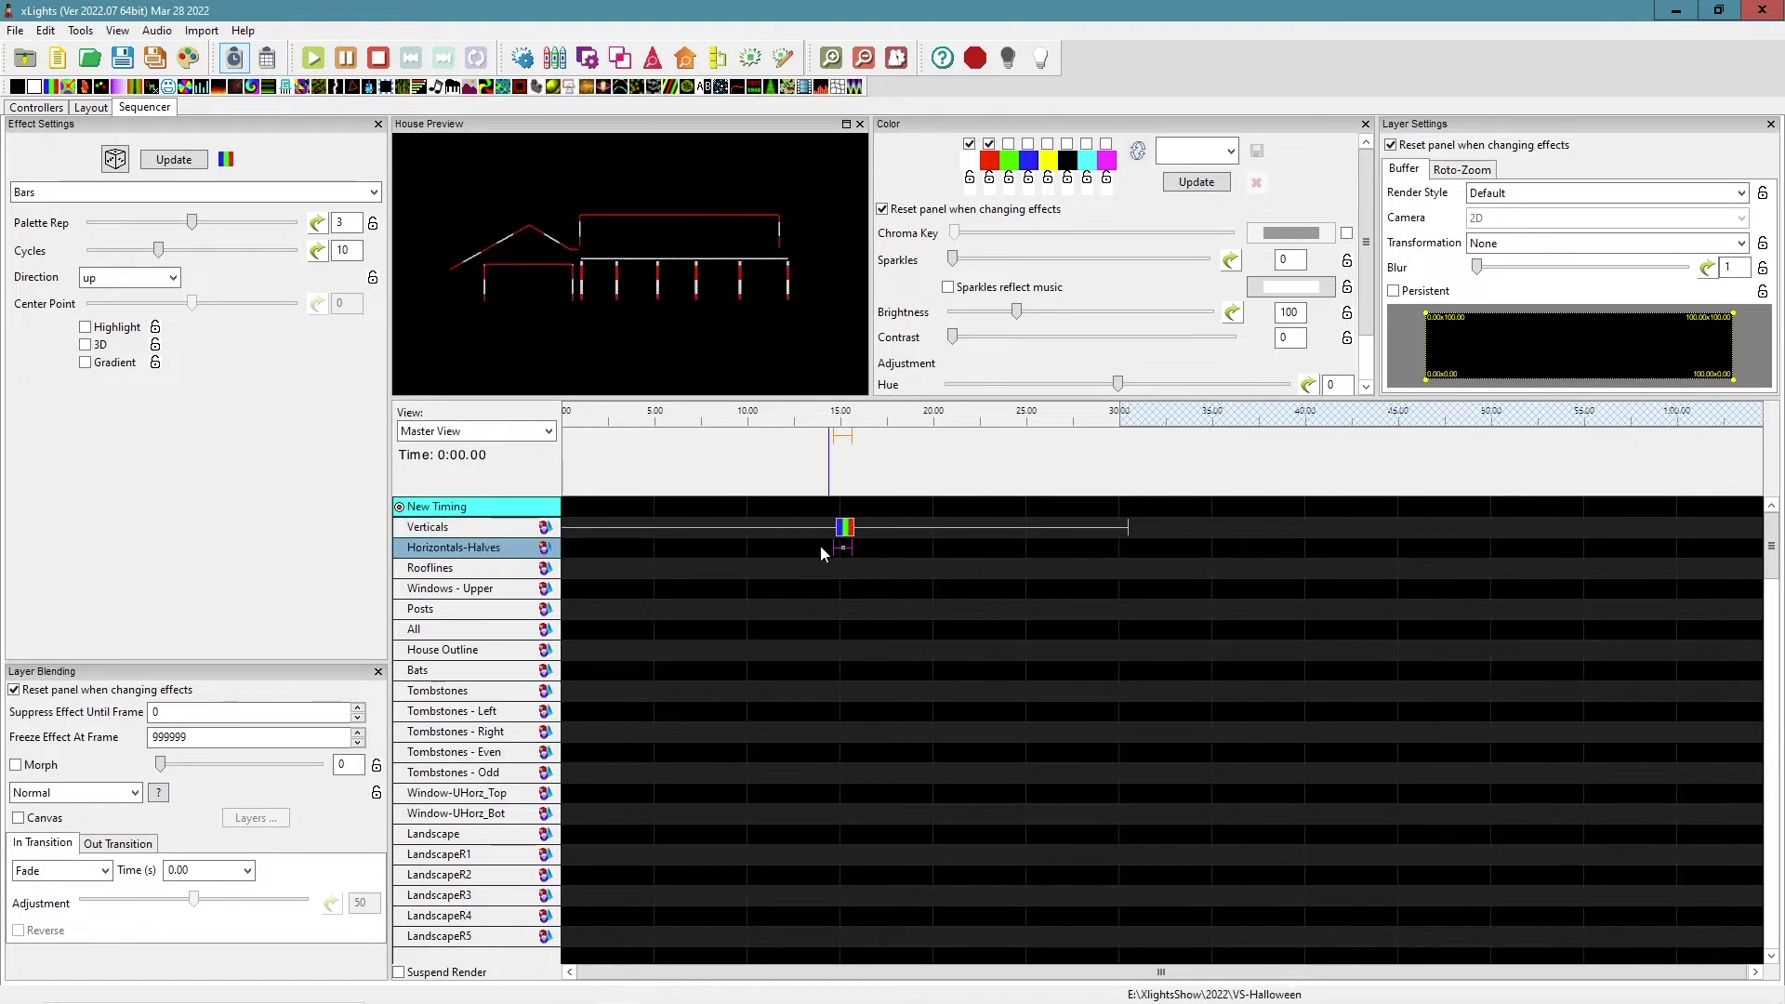
left_click_drag(837, 552, 562, 549)
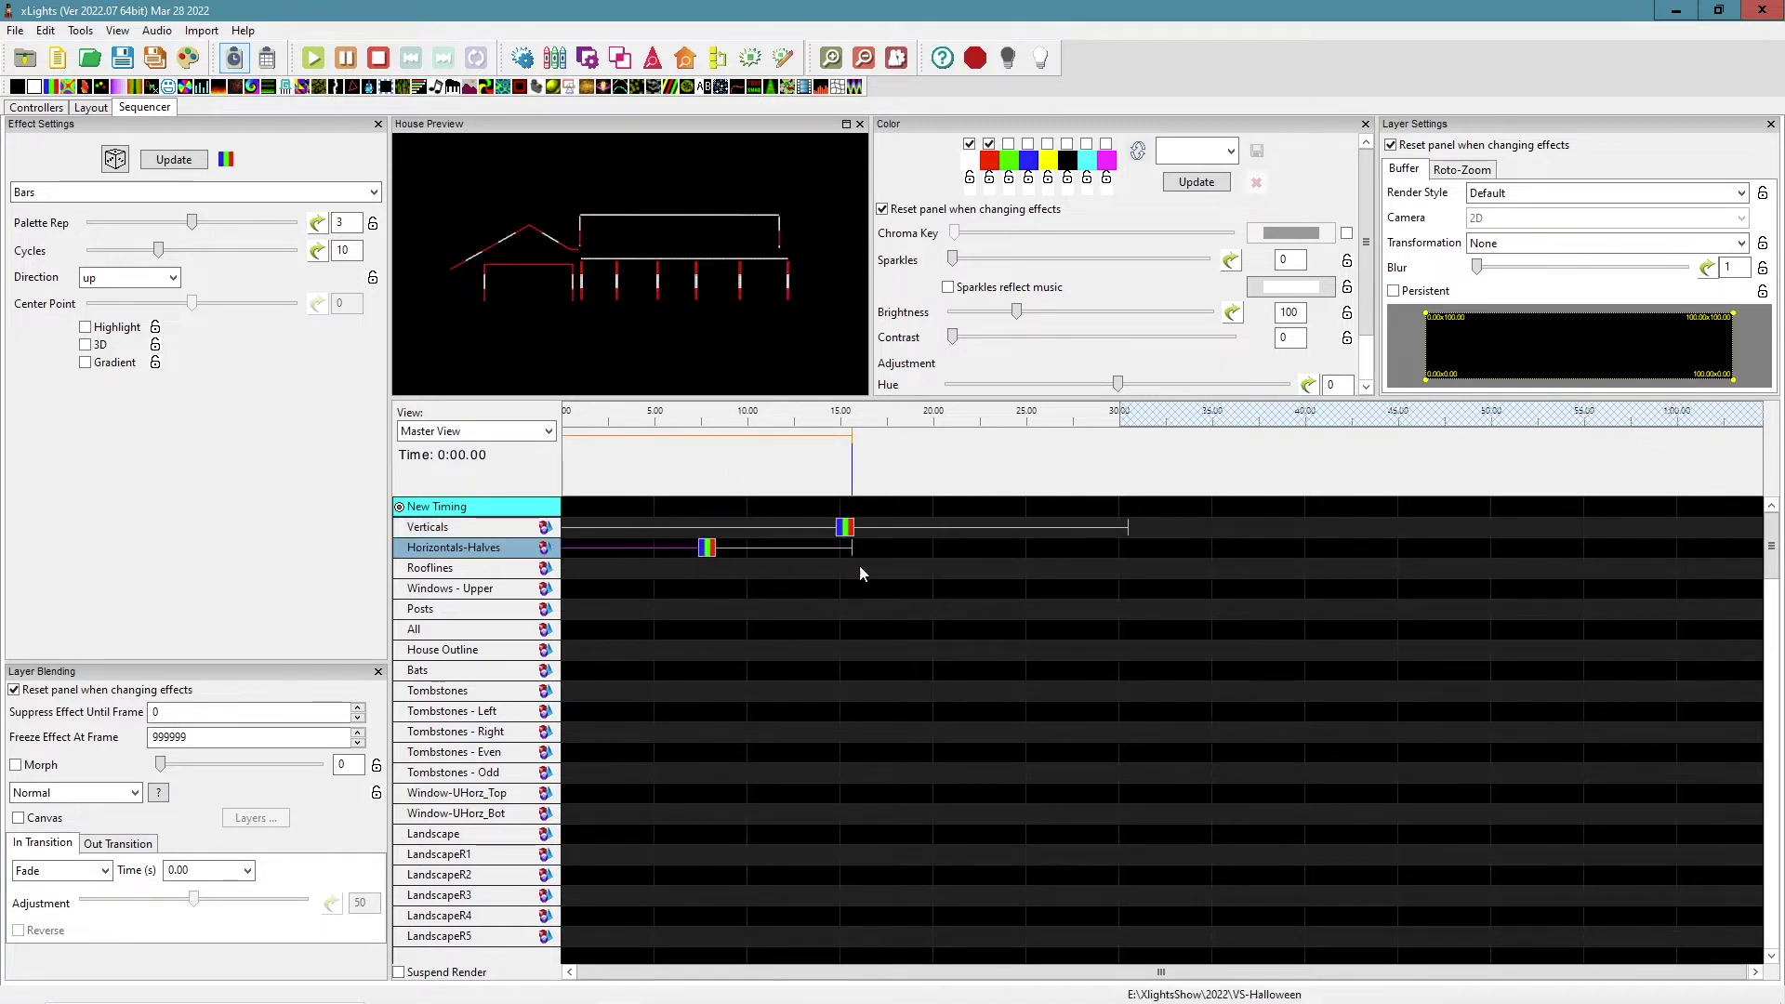
left_click_drag(852, 548, 1129, 585)
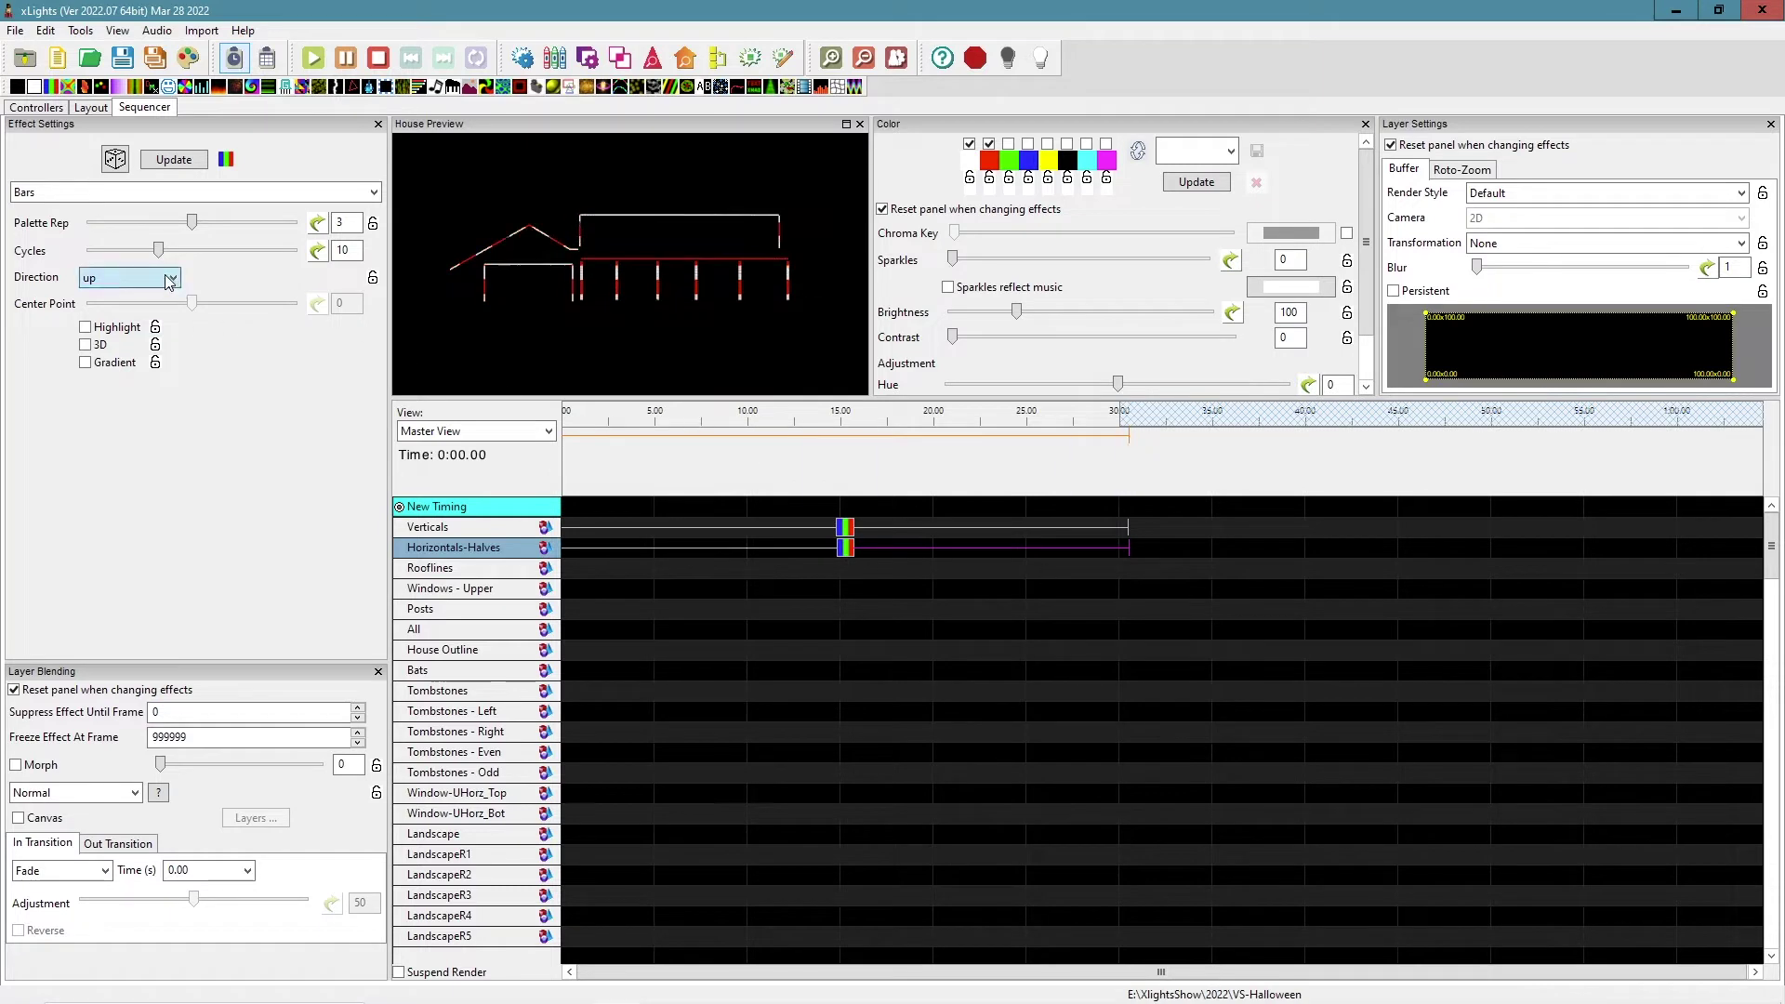
left_click(130, 278)
left_click(130, 352)
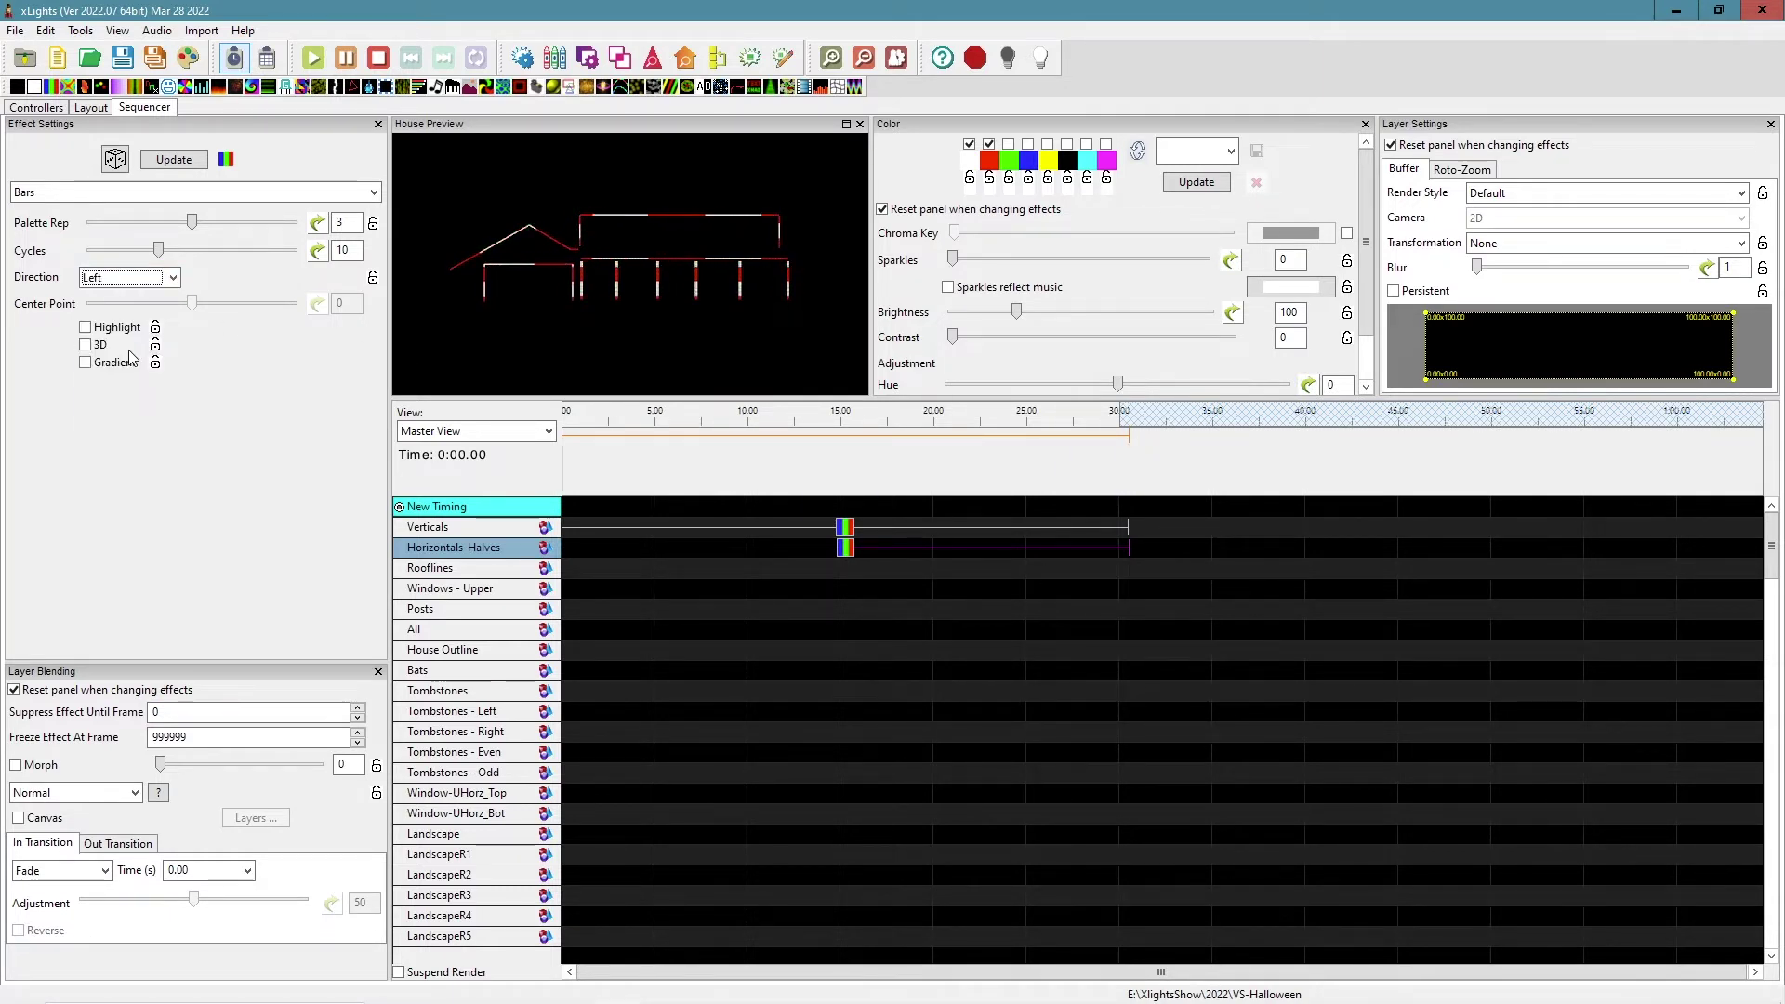
Step: Place a Rainbow Butterfly effect on the All row spanning 0 to about 30.85 seconds
left_click_drag(67, 87, 615, 632)
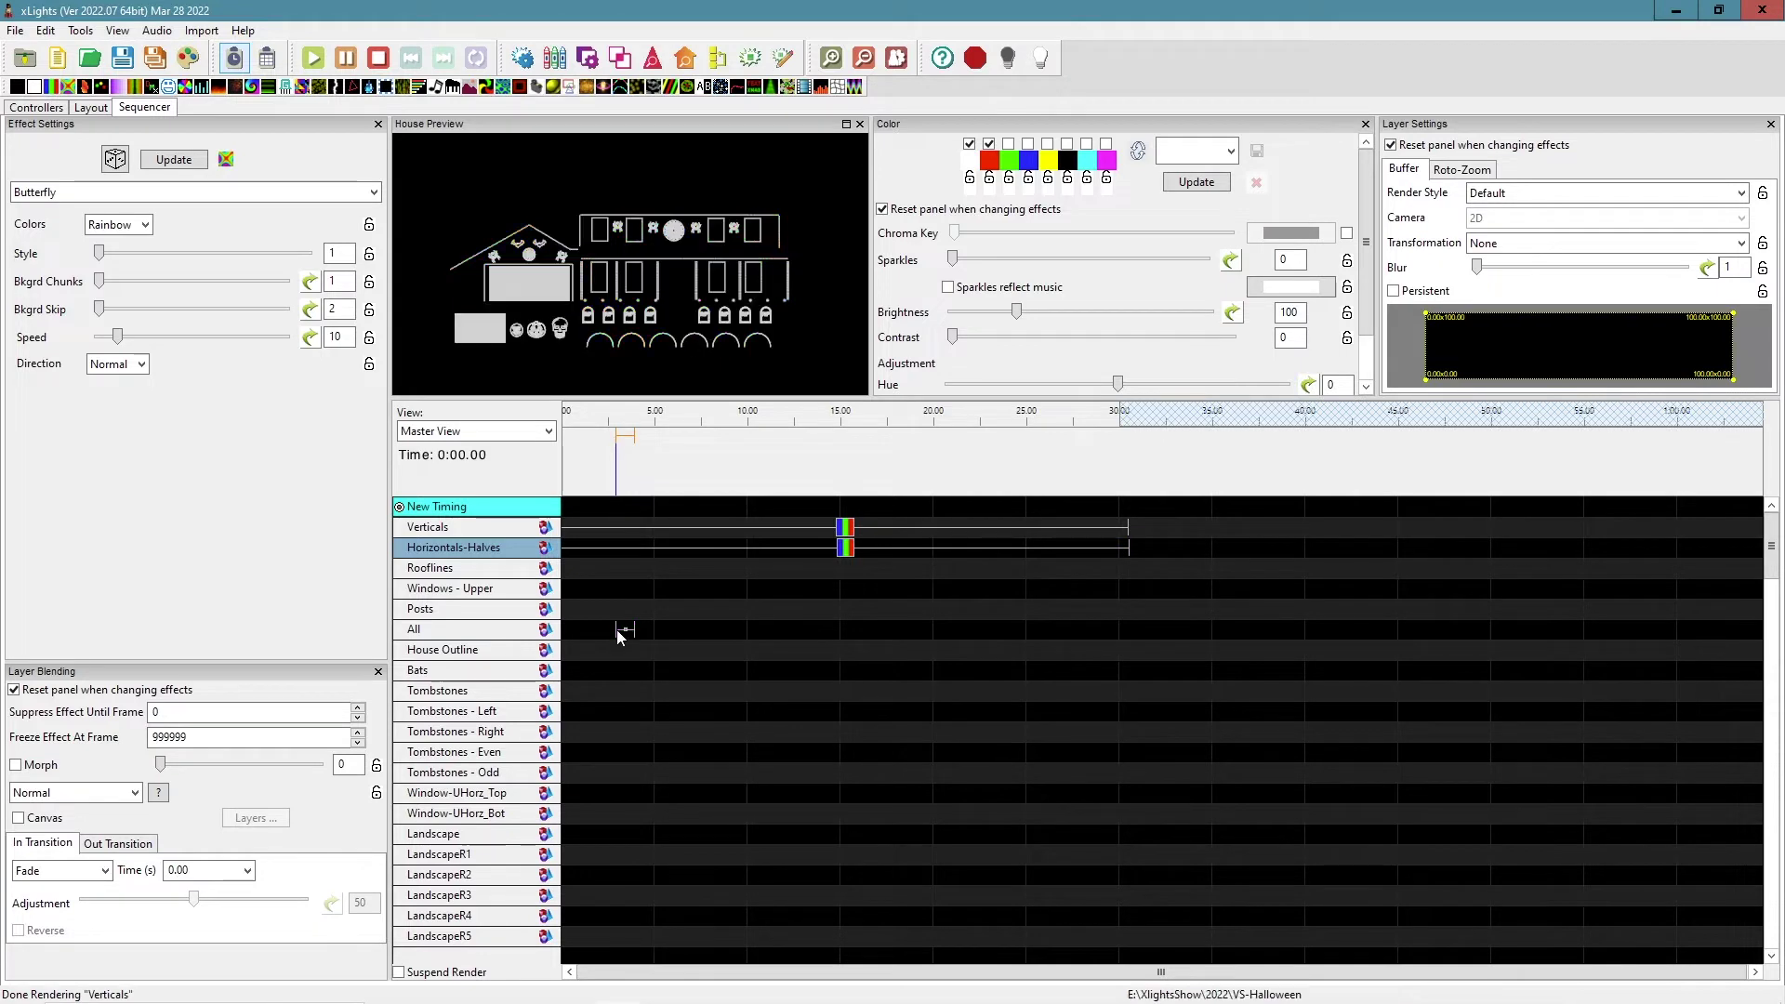
left_click_drag(616, 630, 1135, 631)
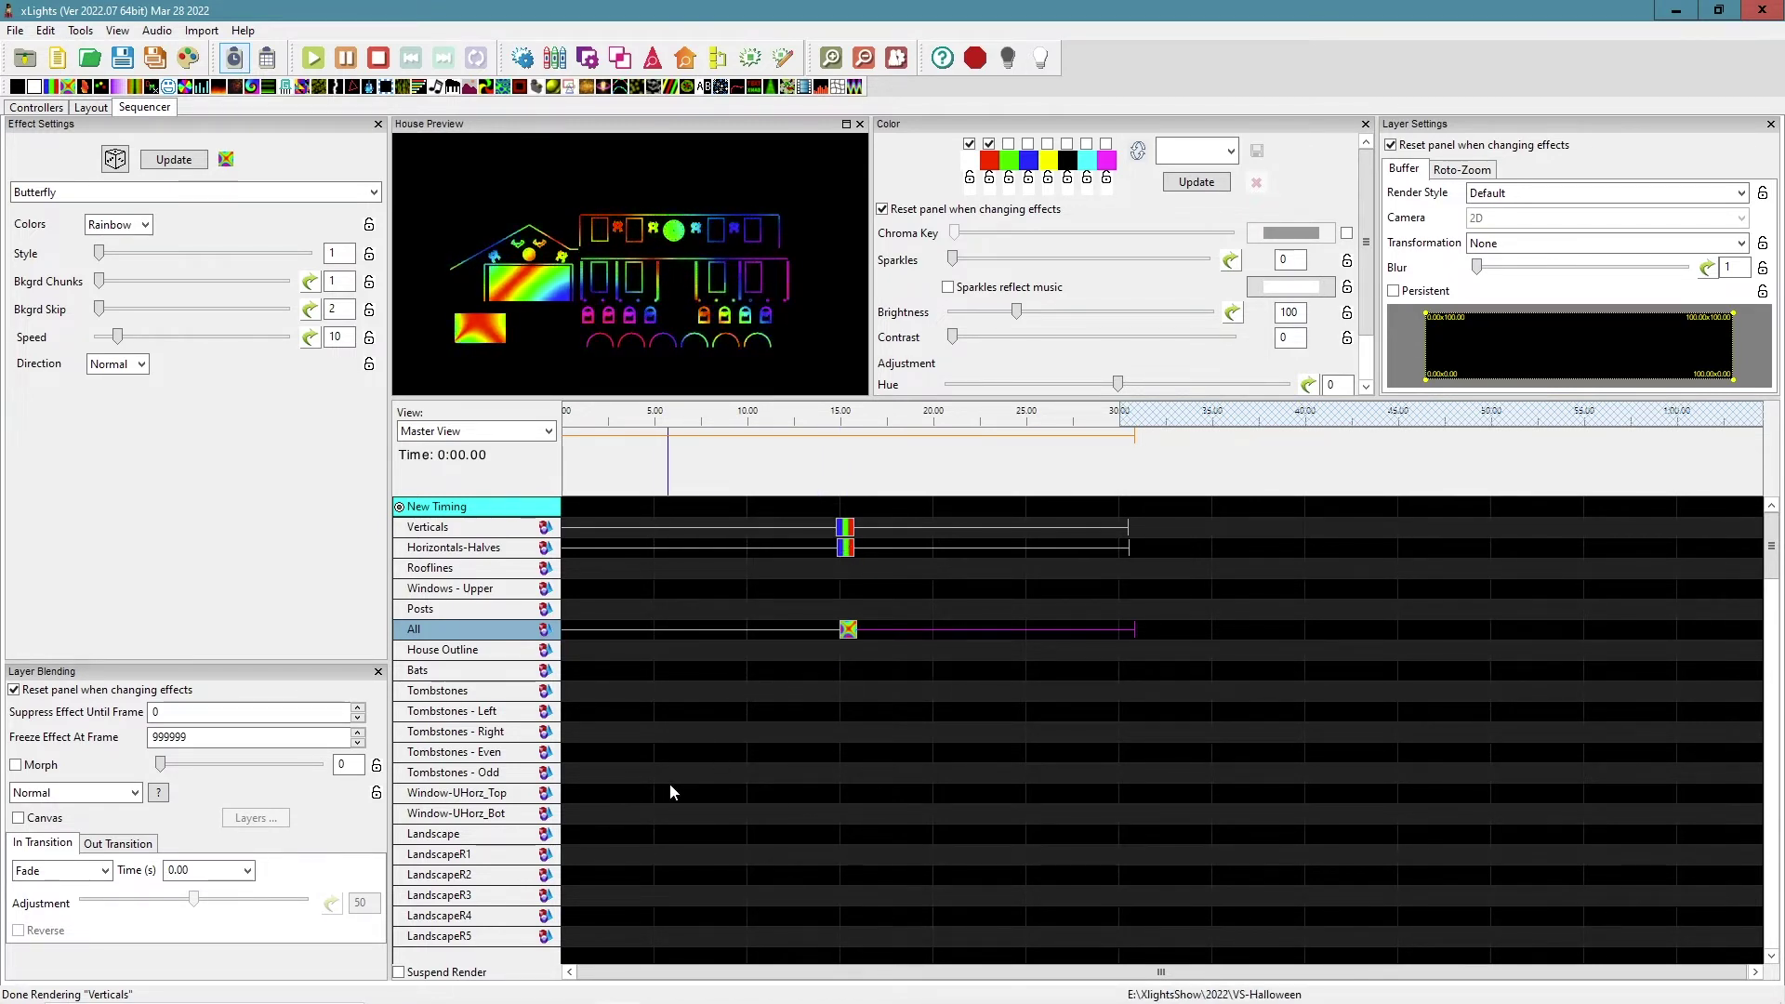
right_click(478, 635)
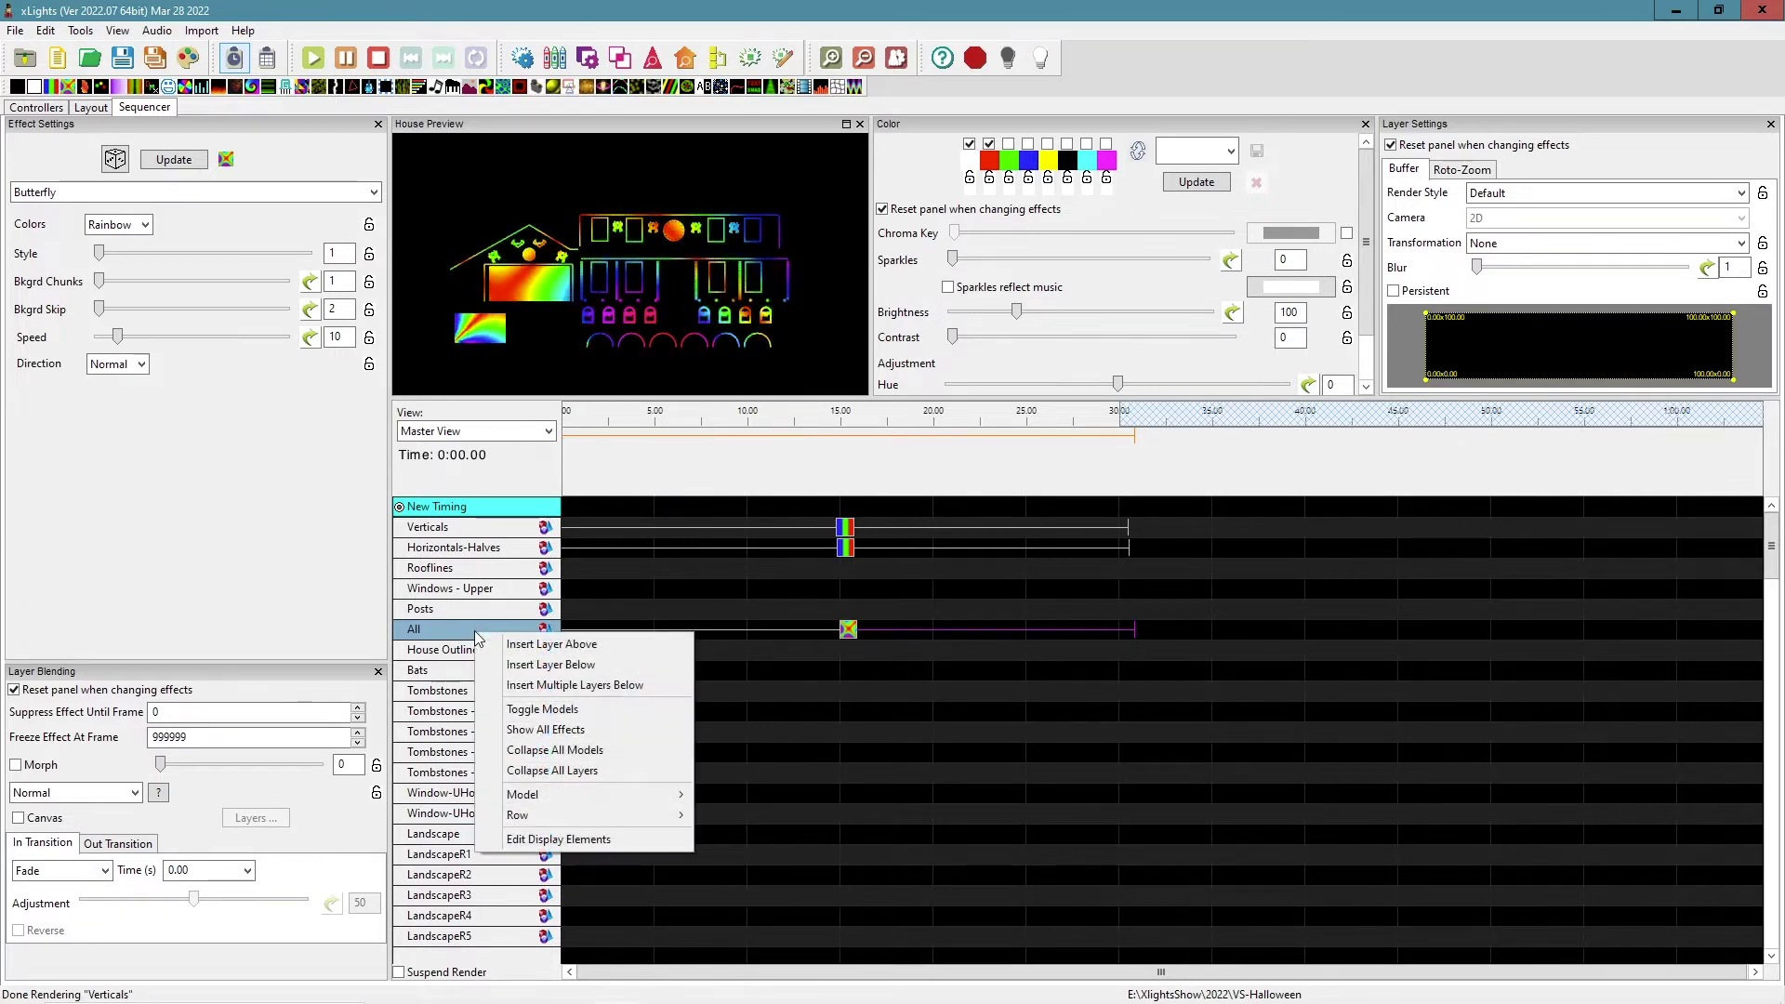
Step: Bring up the Display Elements editor and enlarge its window to show more models
left_click(581, 840)
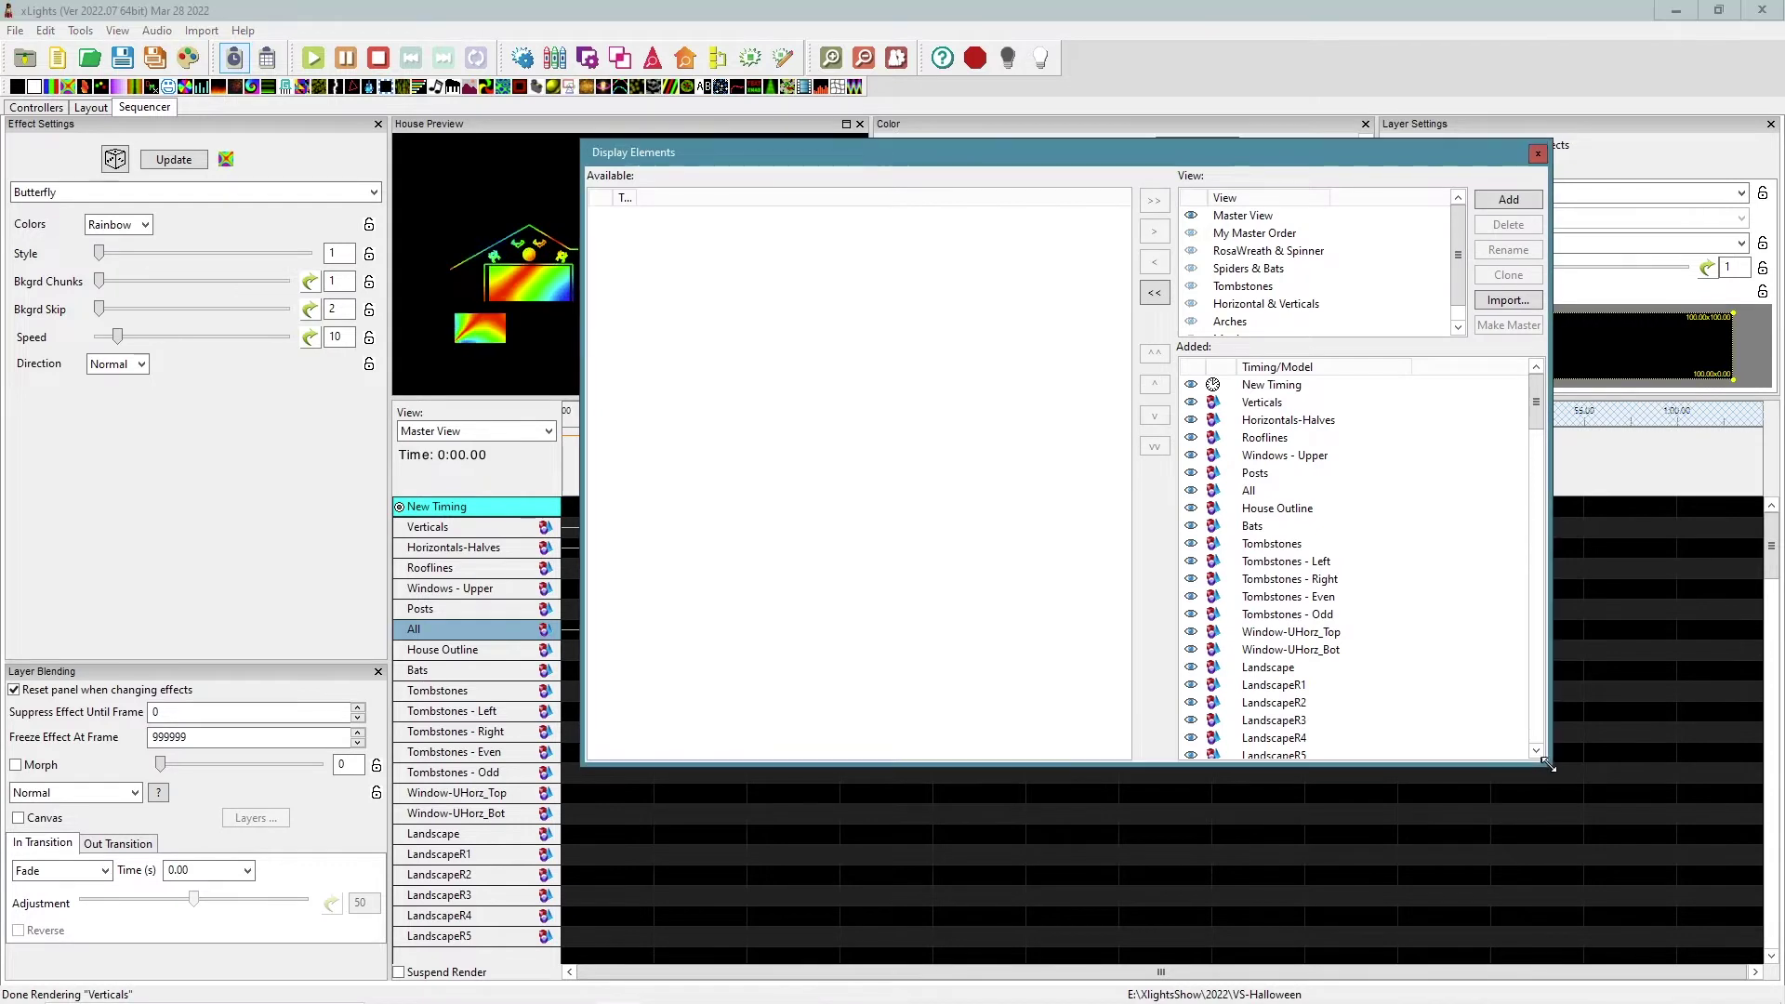
left_click_drag(1547, 763, 1590, 844)
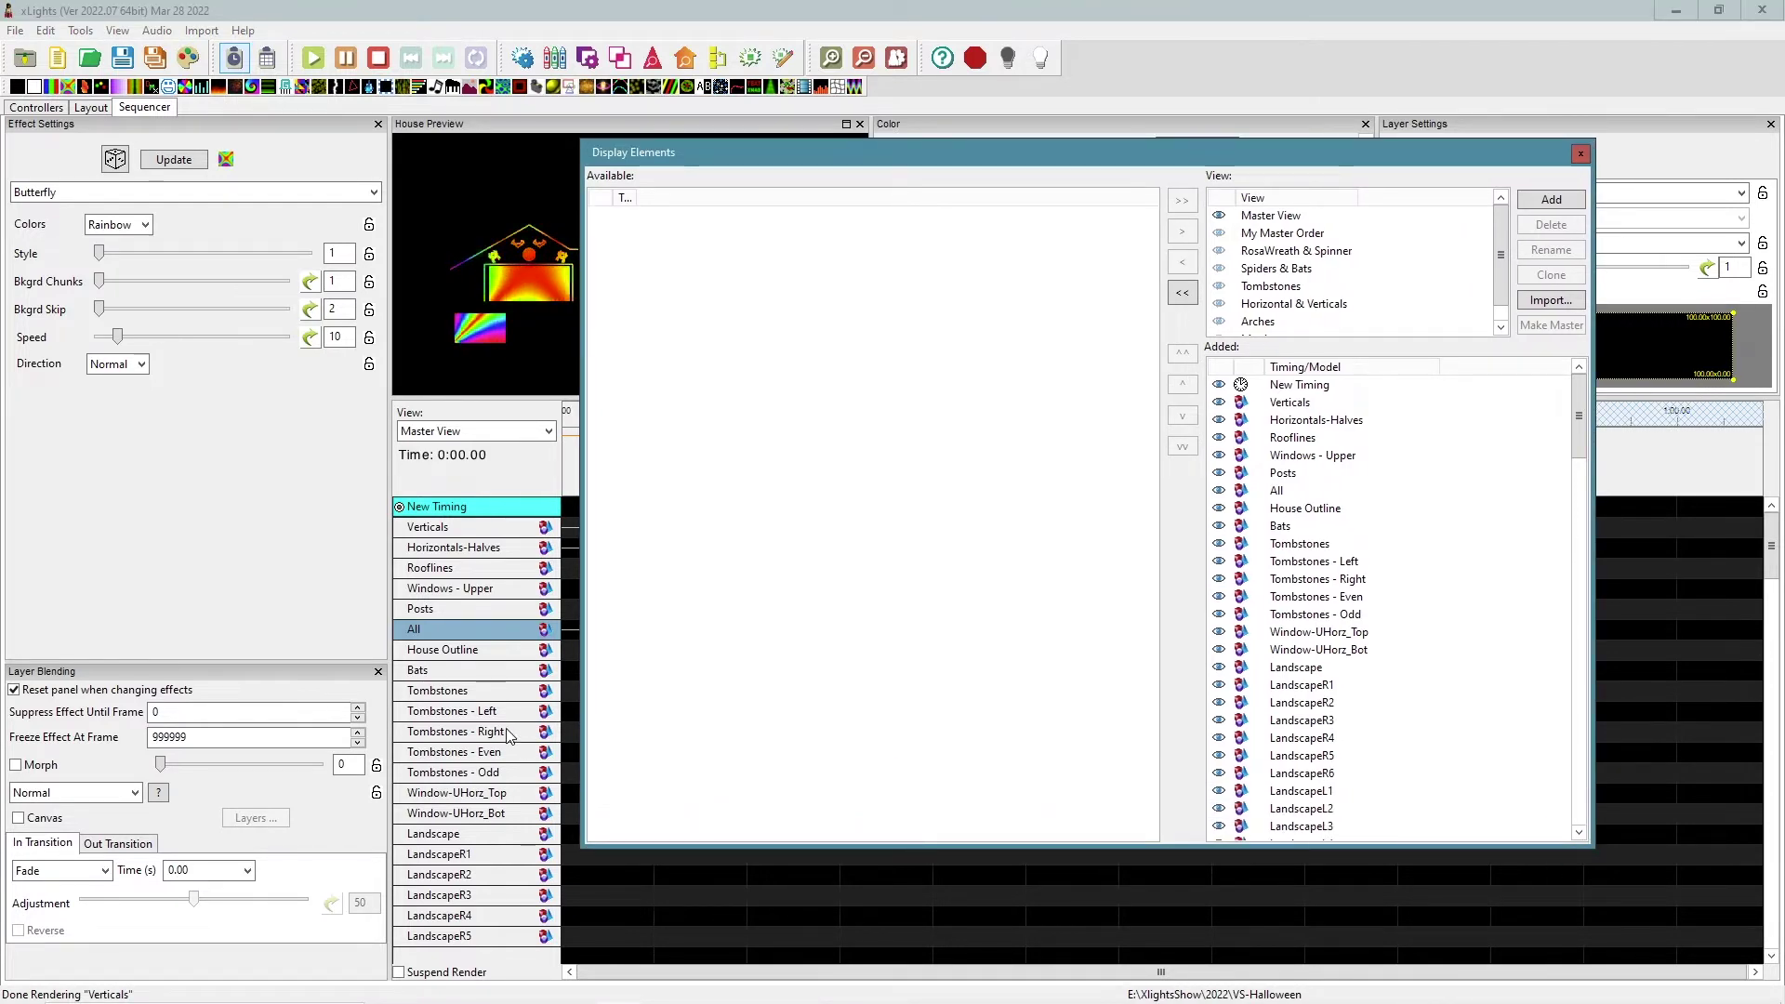
left_click(1581, 152)
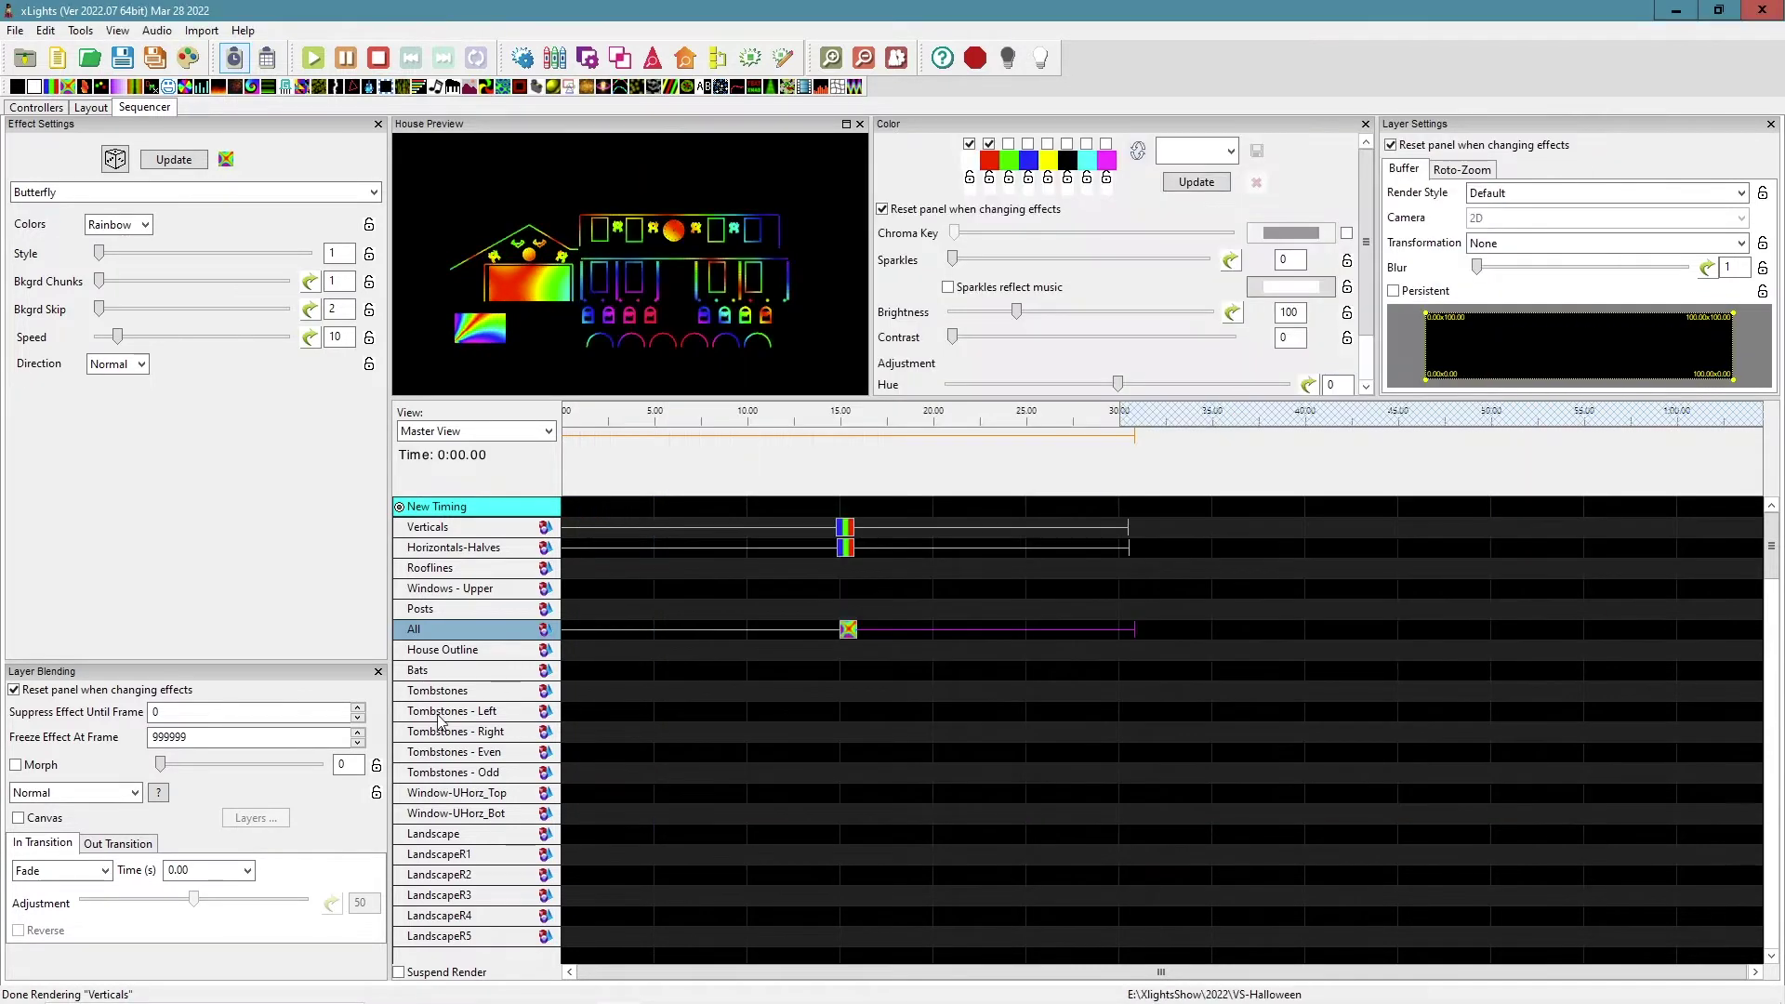
right_click(495, 700)
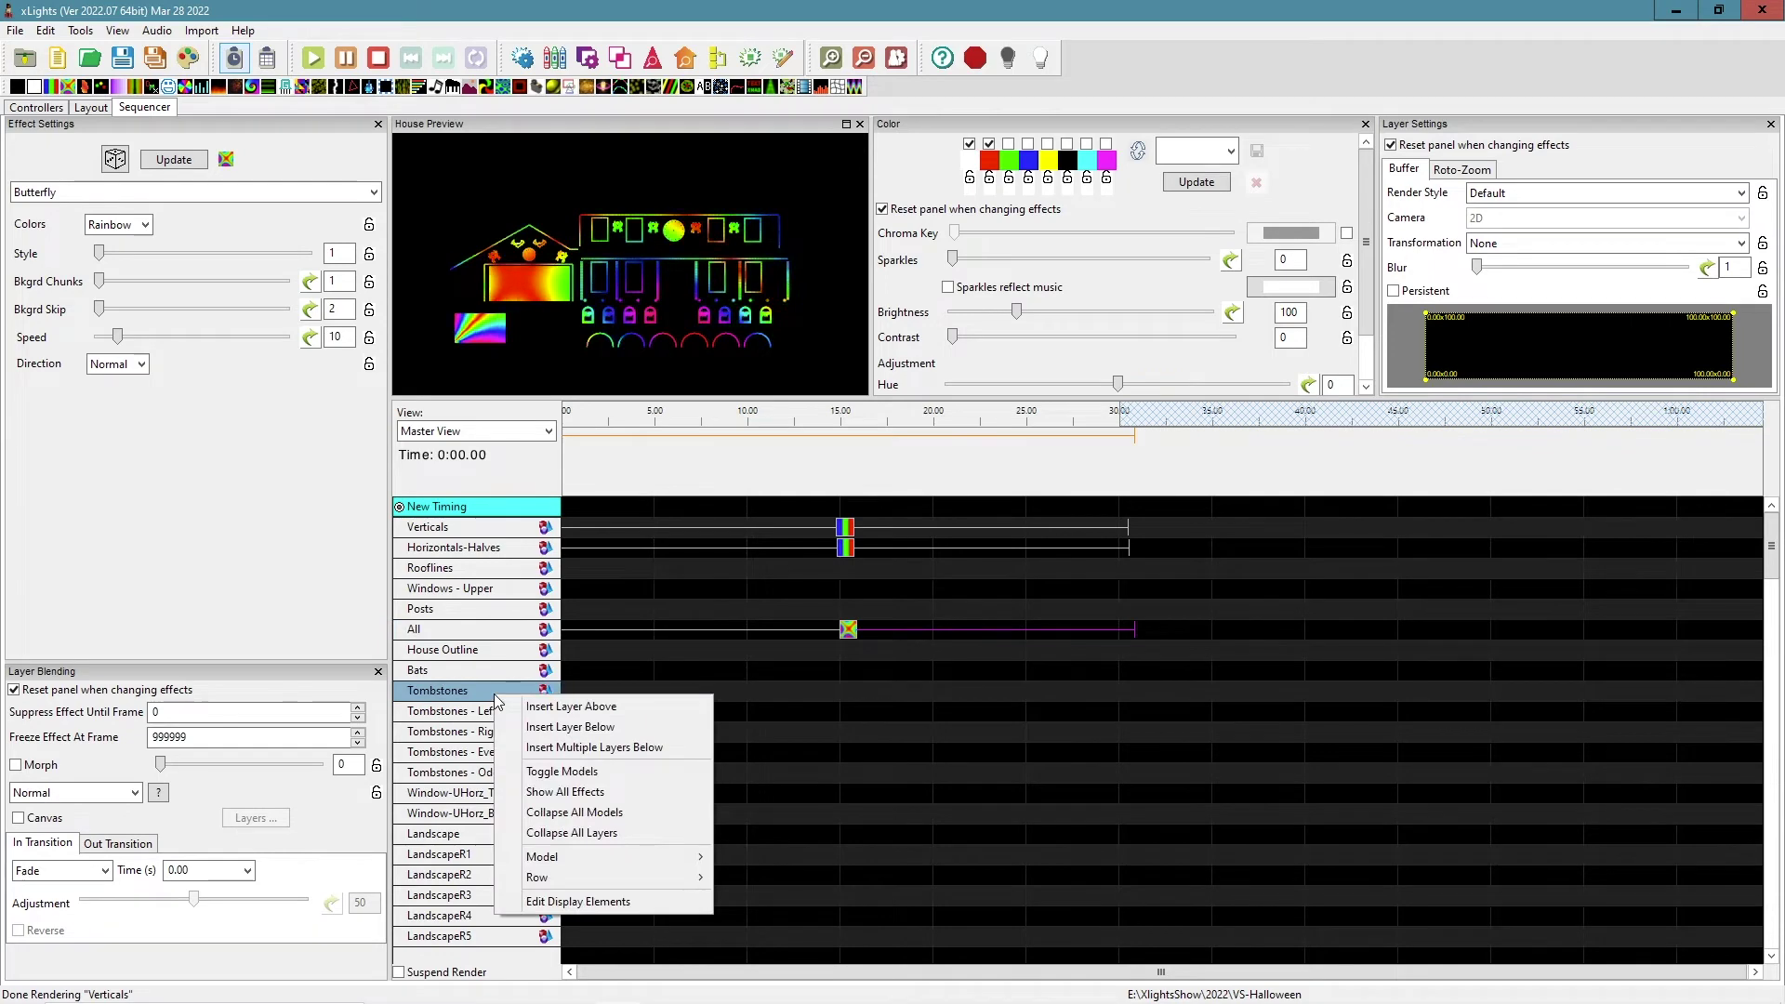
left_click(617, 901)
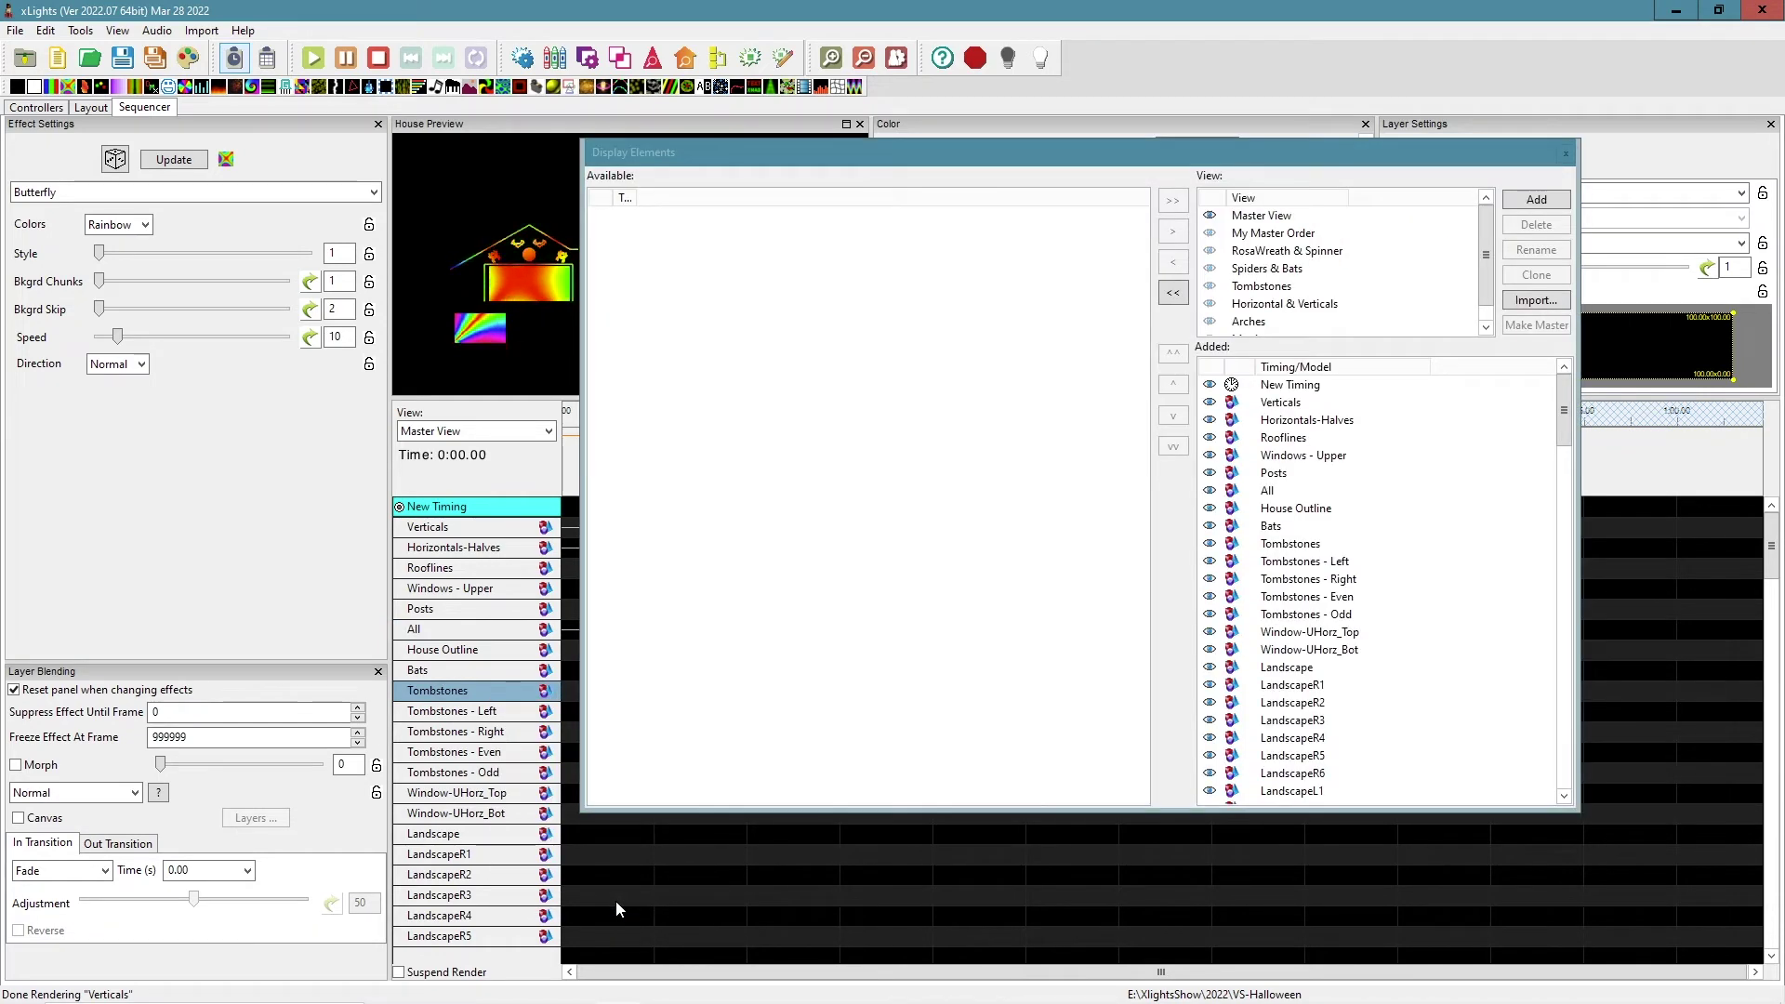
left_click(1565, 152)
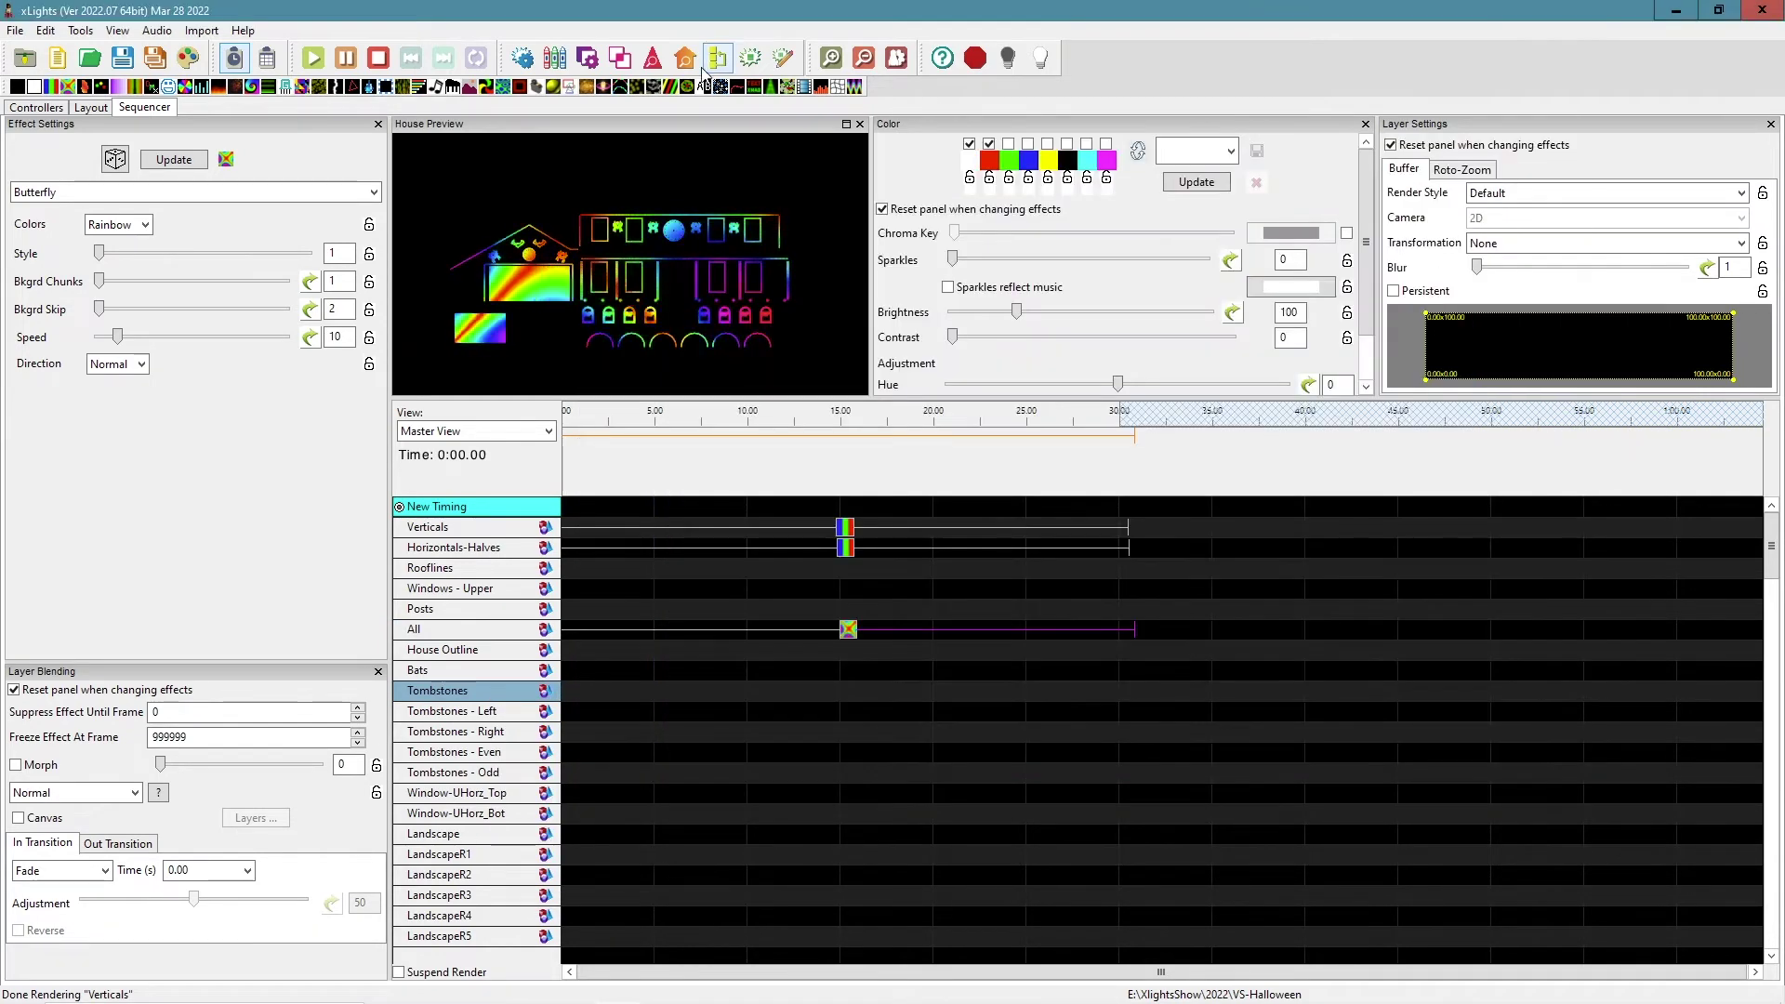
left_click(719, 62)
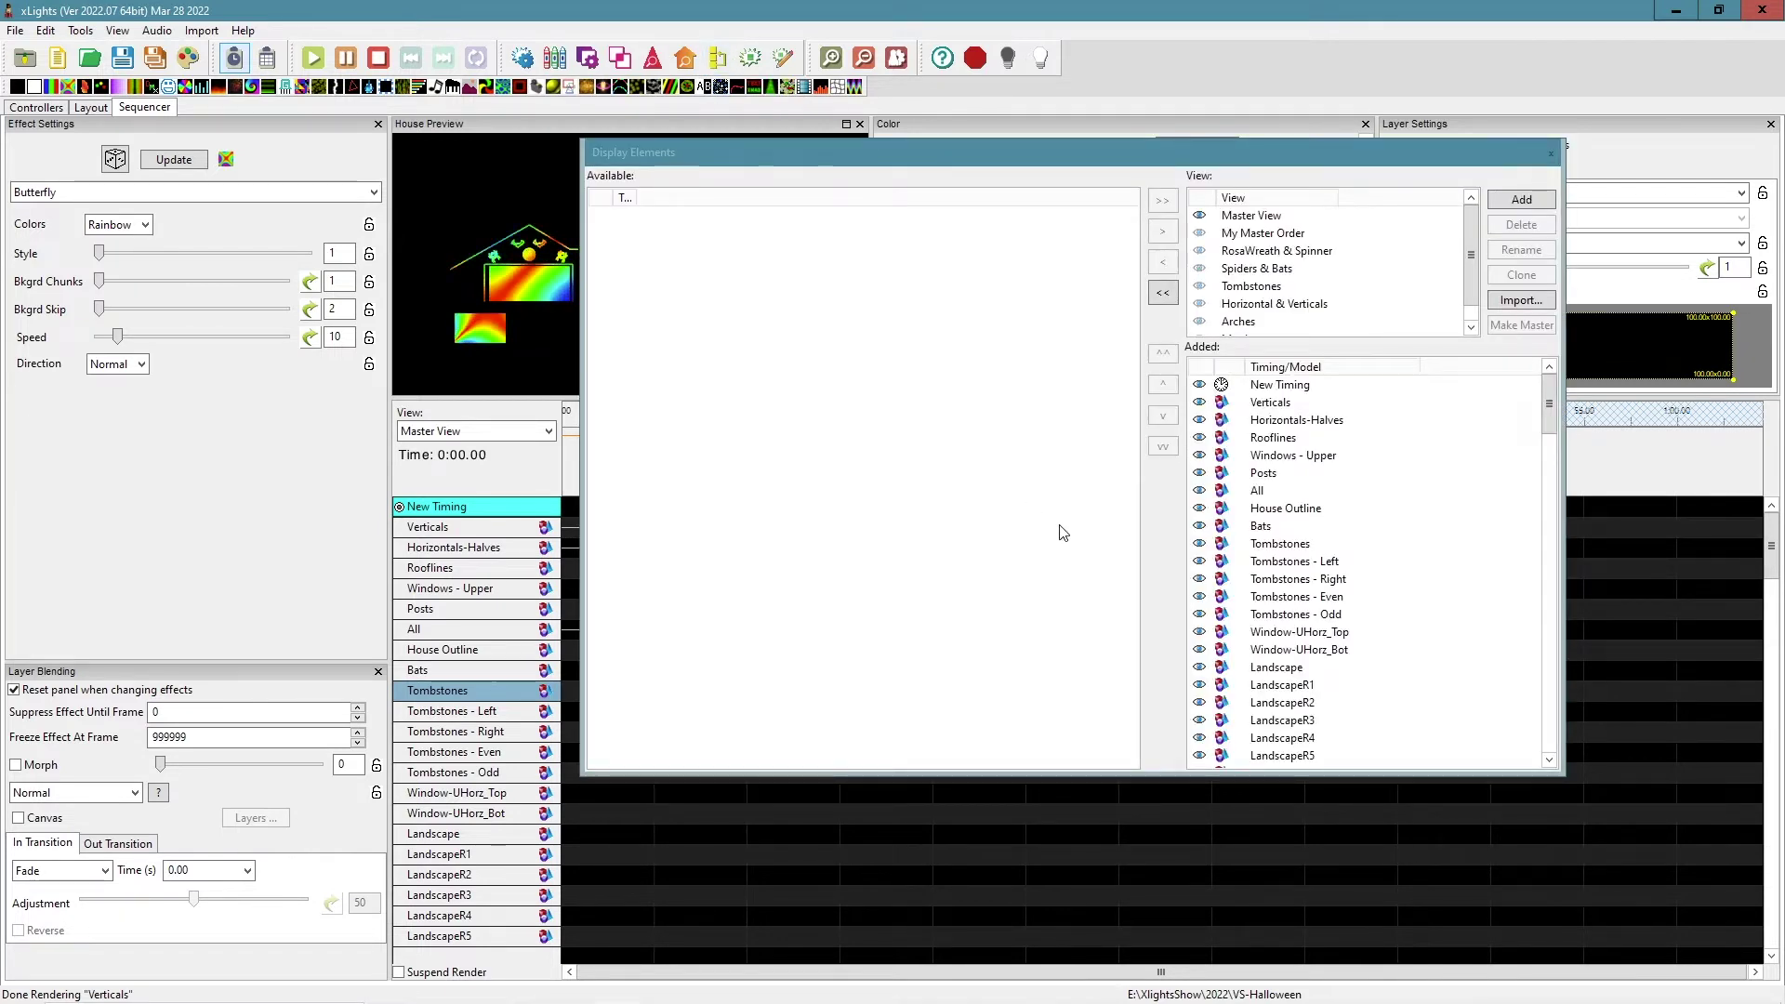
left_click_drag(1564, 779, 1624, 879)
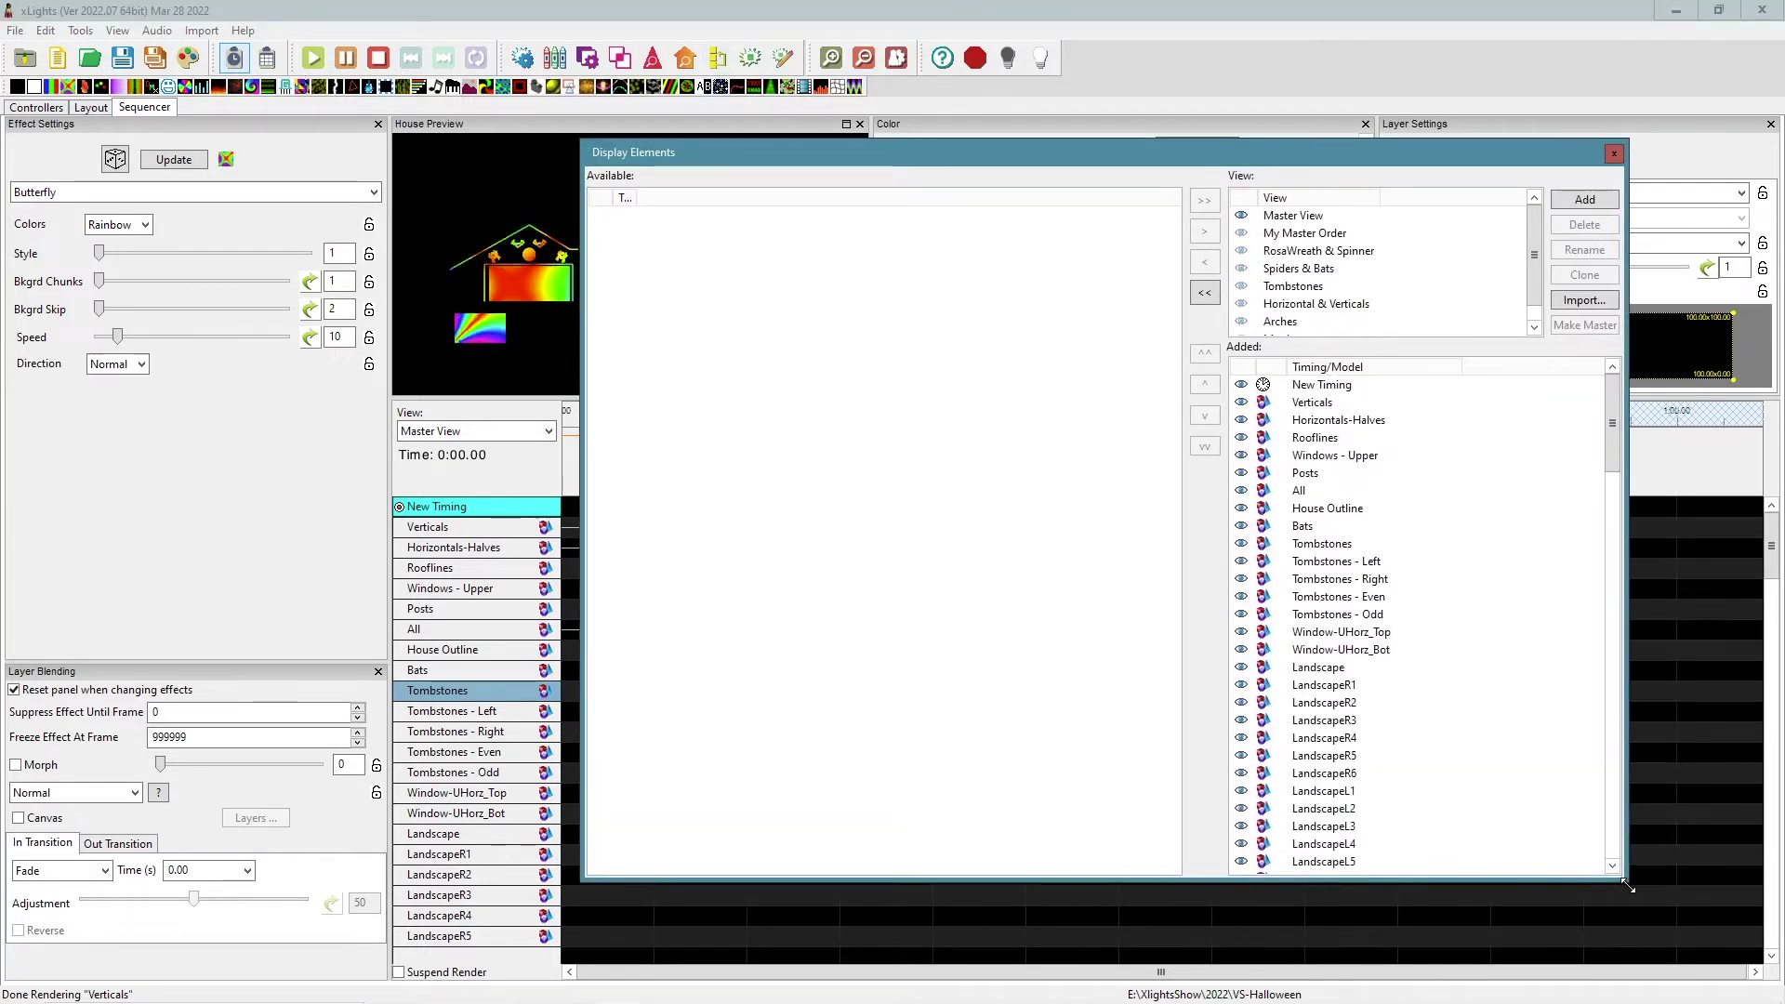
Step: Move the All group directly under New Timing, close the editor, and render all effects
left_click(1309, 492)
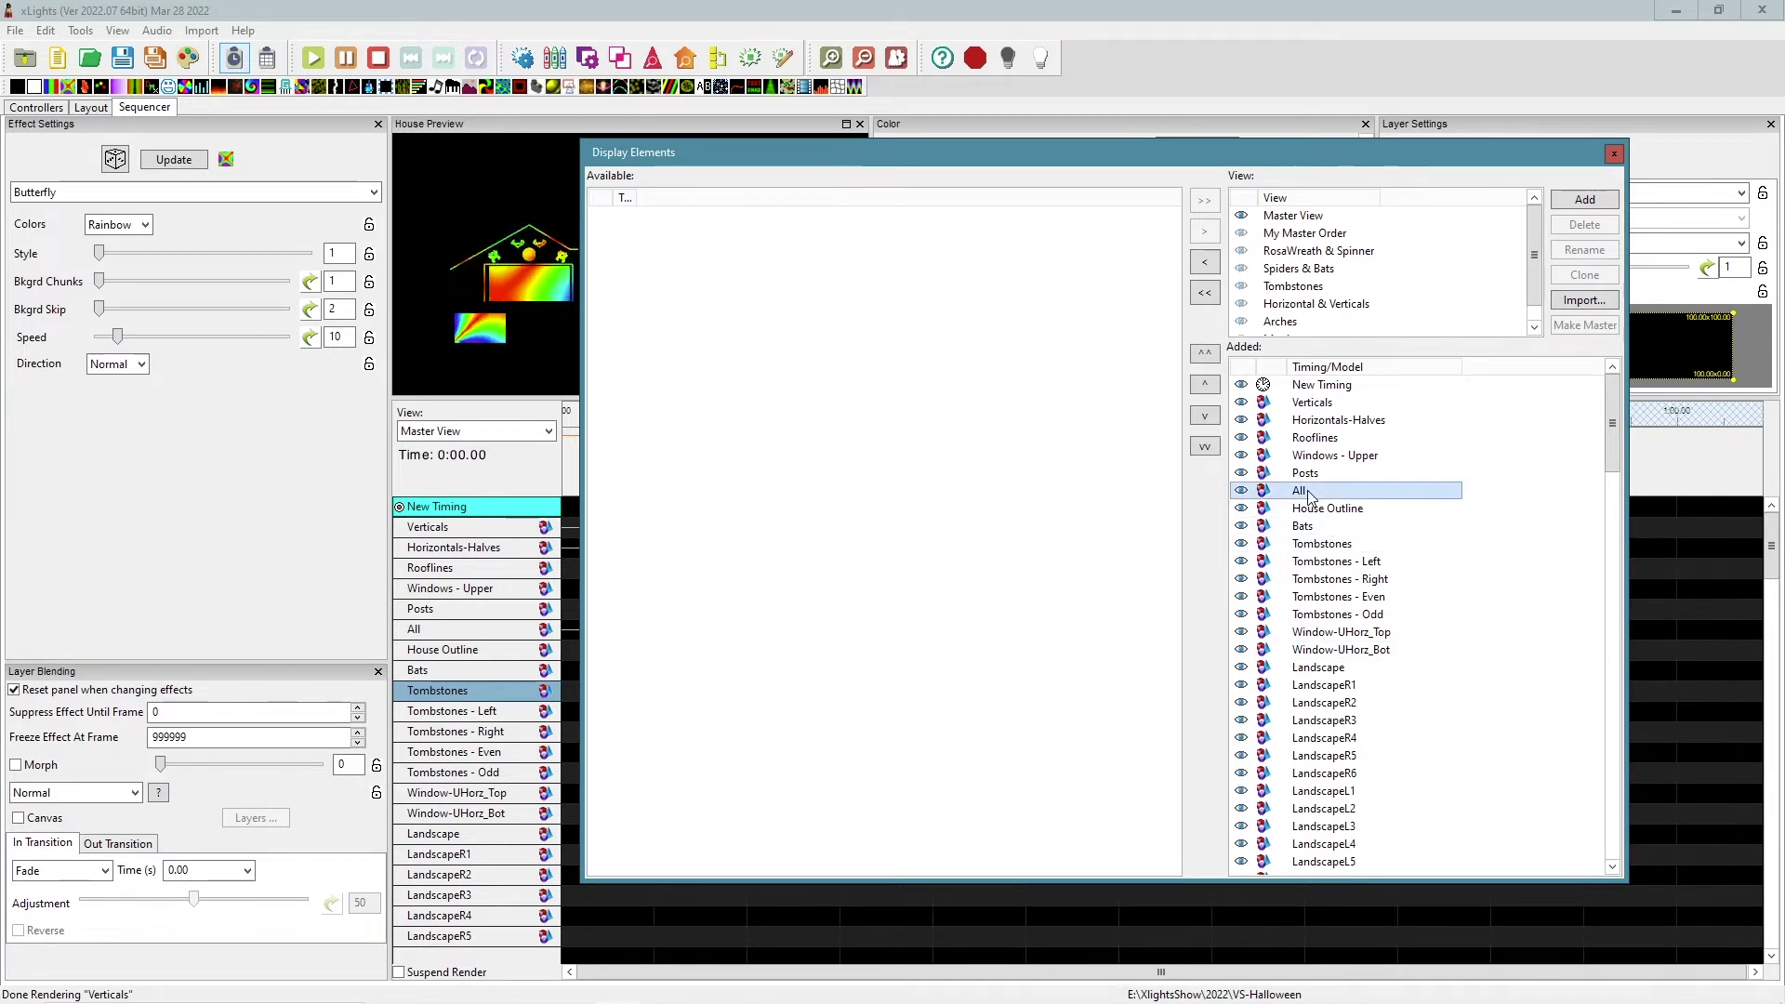
left_click_drag(1327, 420, 1324, 408)
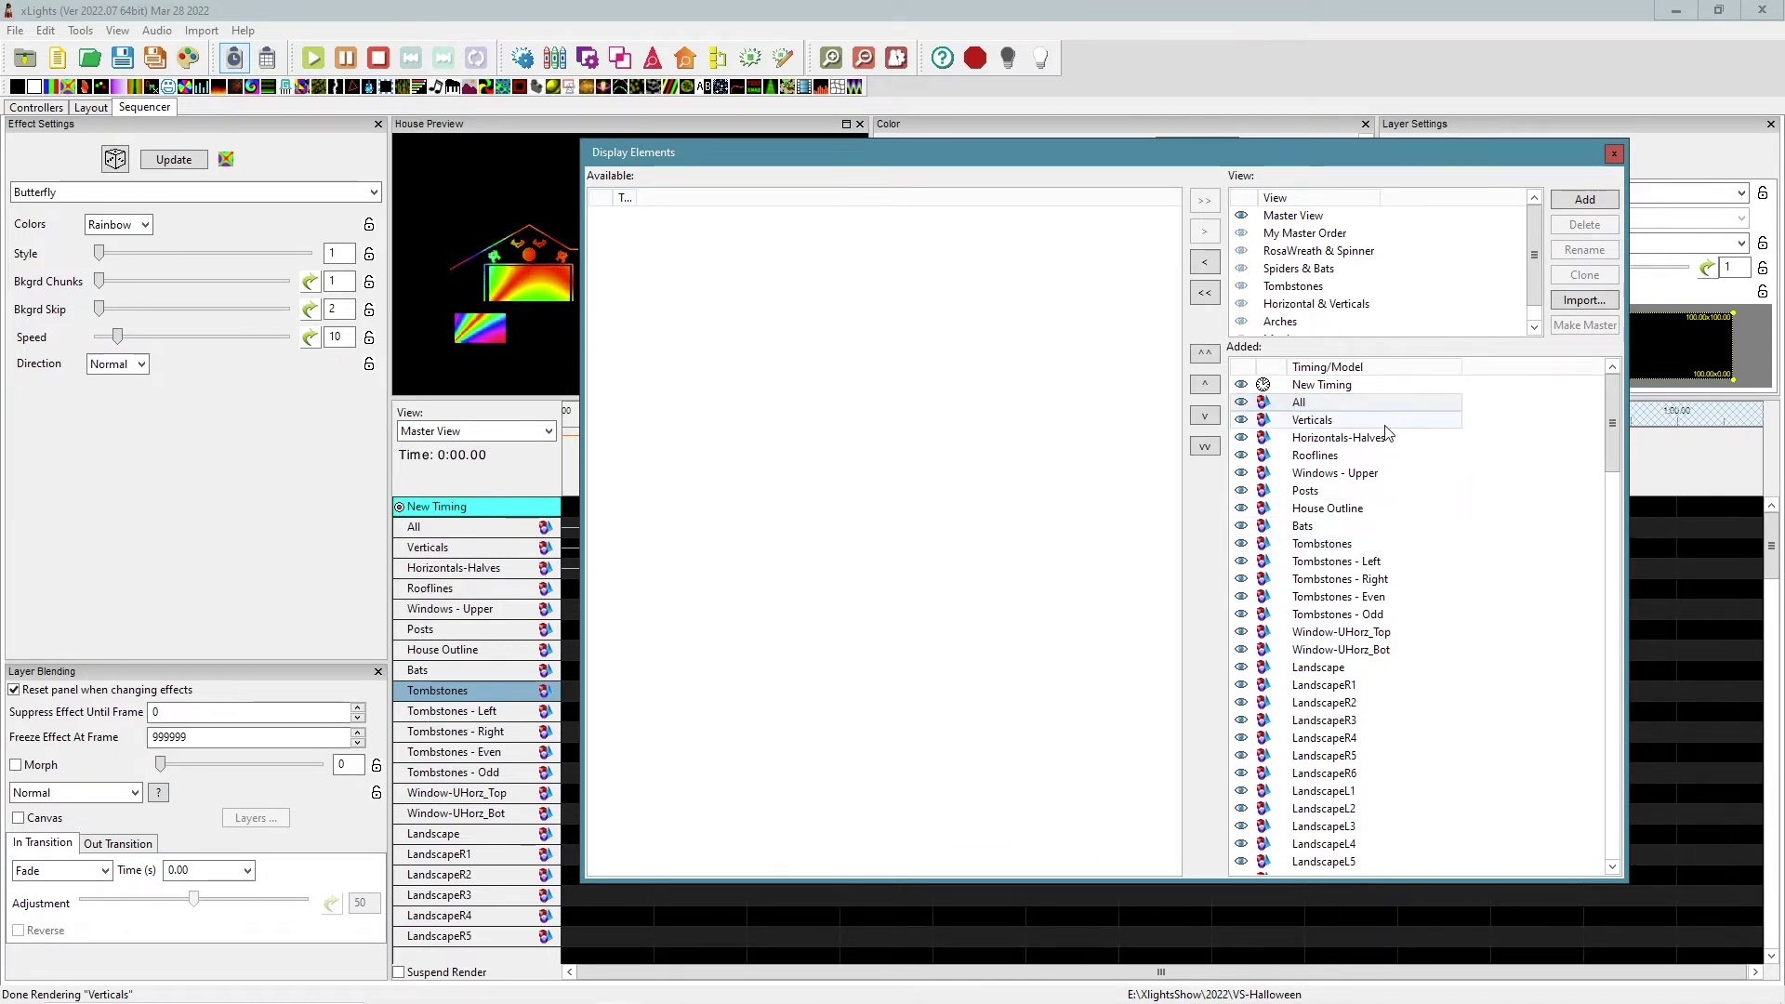
left_click(1614, 155)
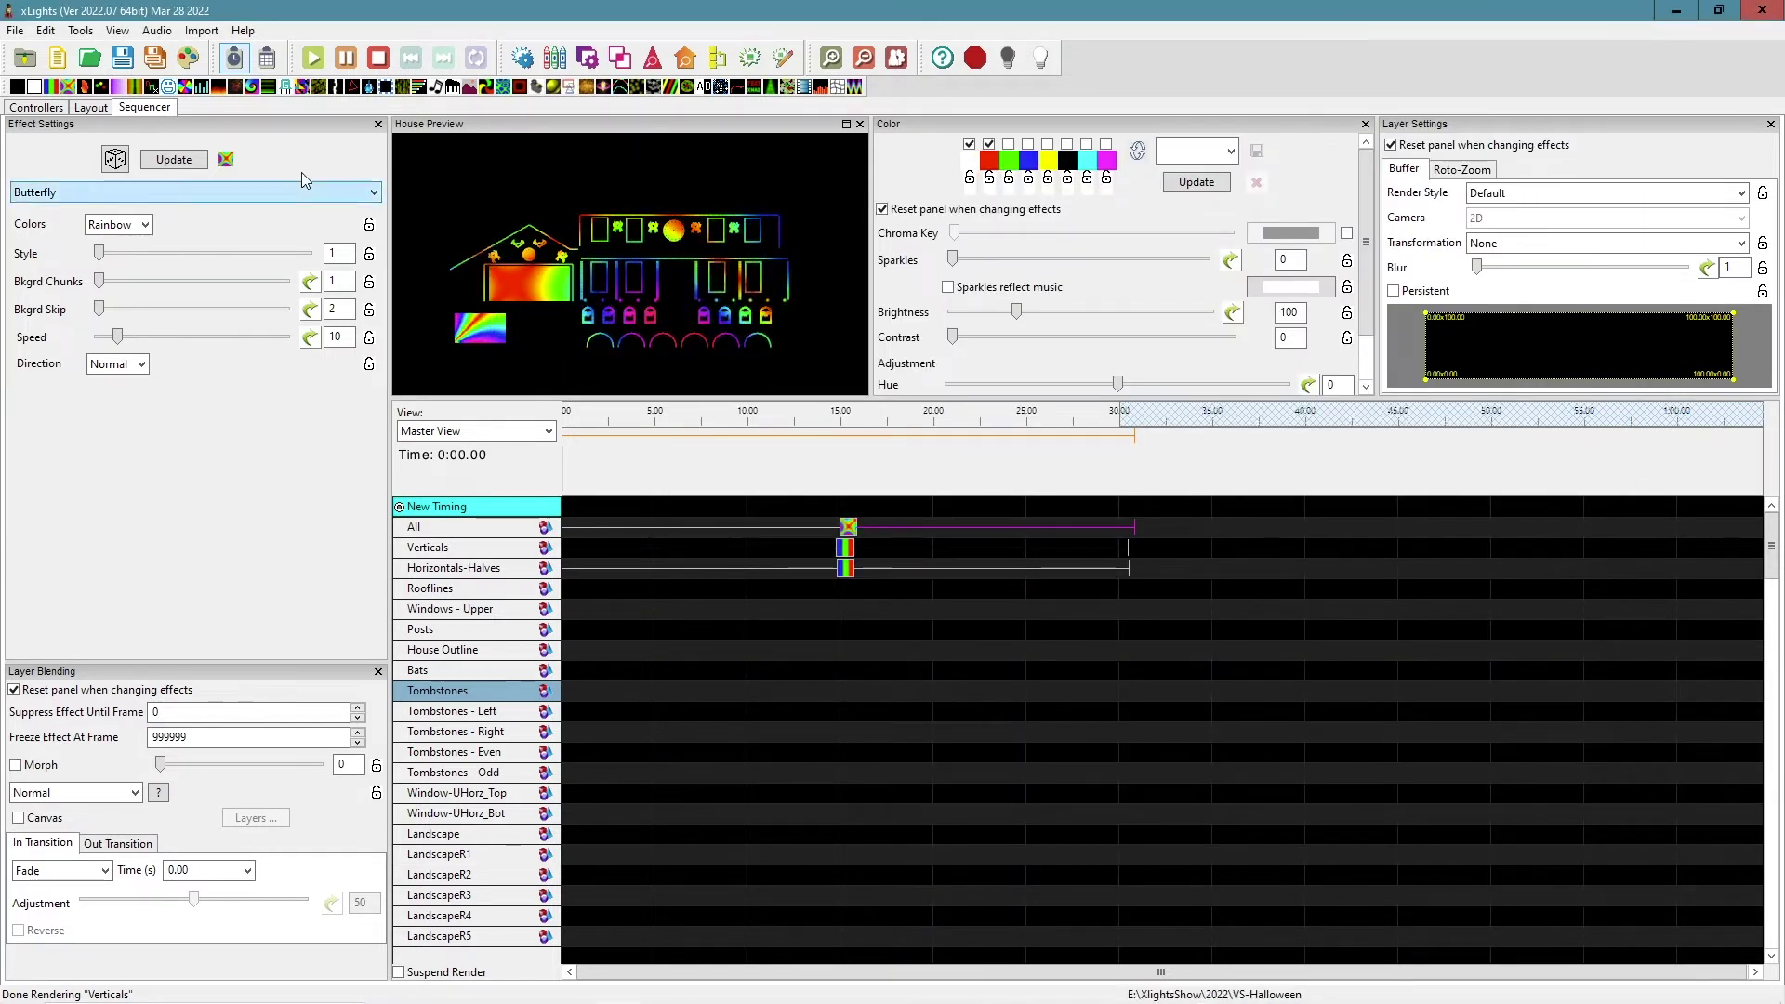
left_click(188, 59)
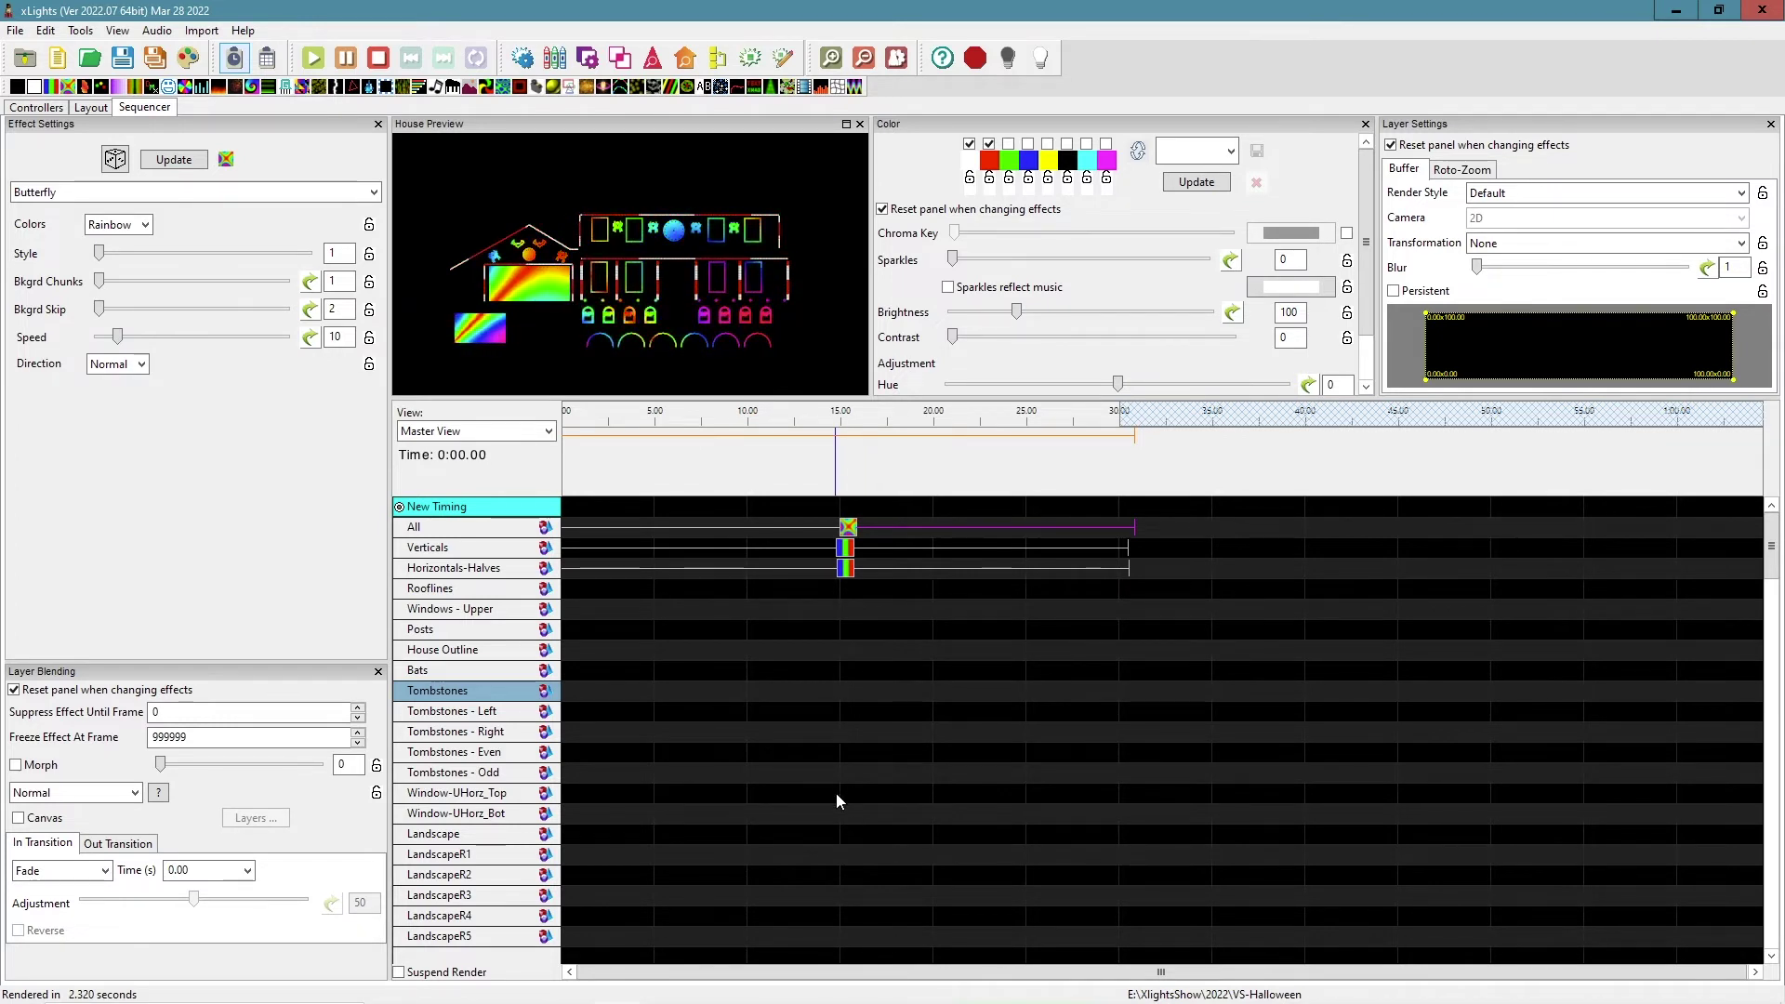
Step: Discard the old sequence, create a fresh one via the wizard, and bring up Display Elements
left_click(25, 58)
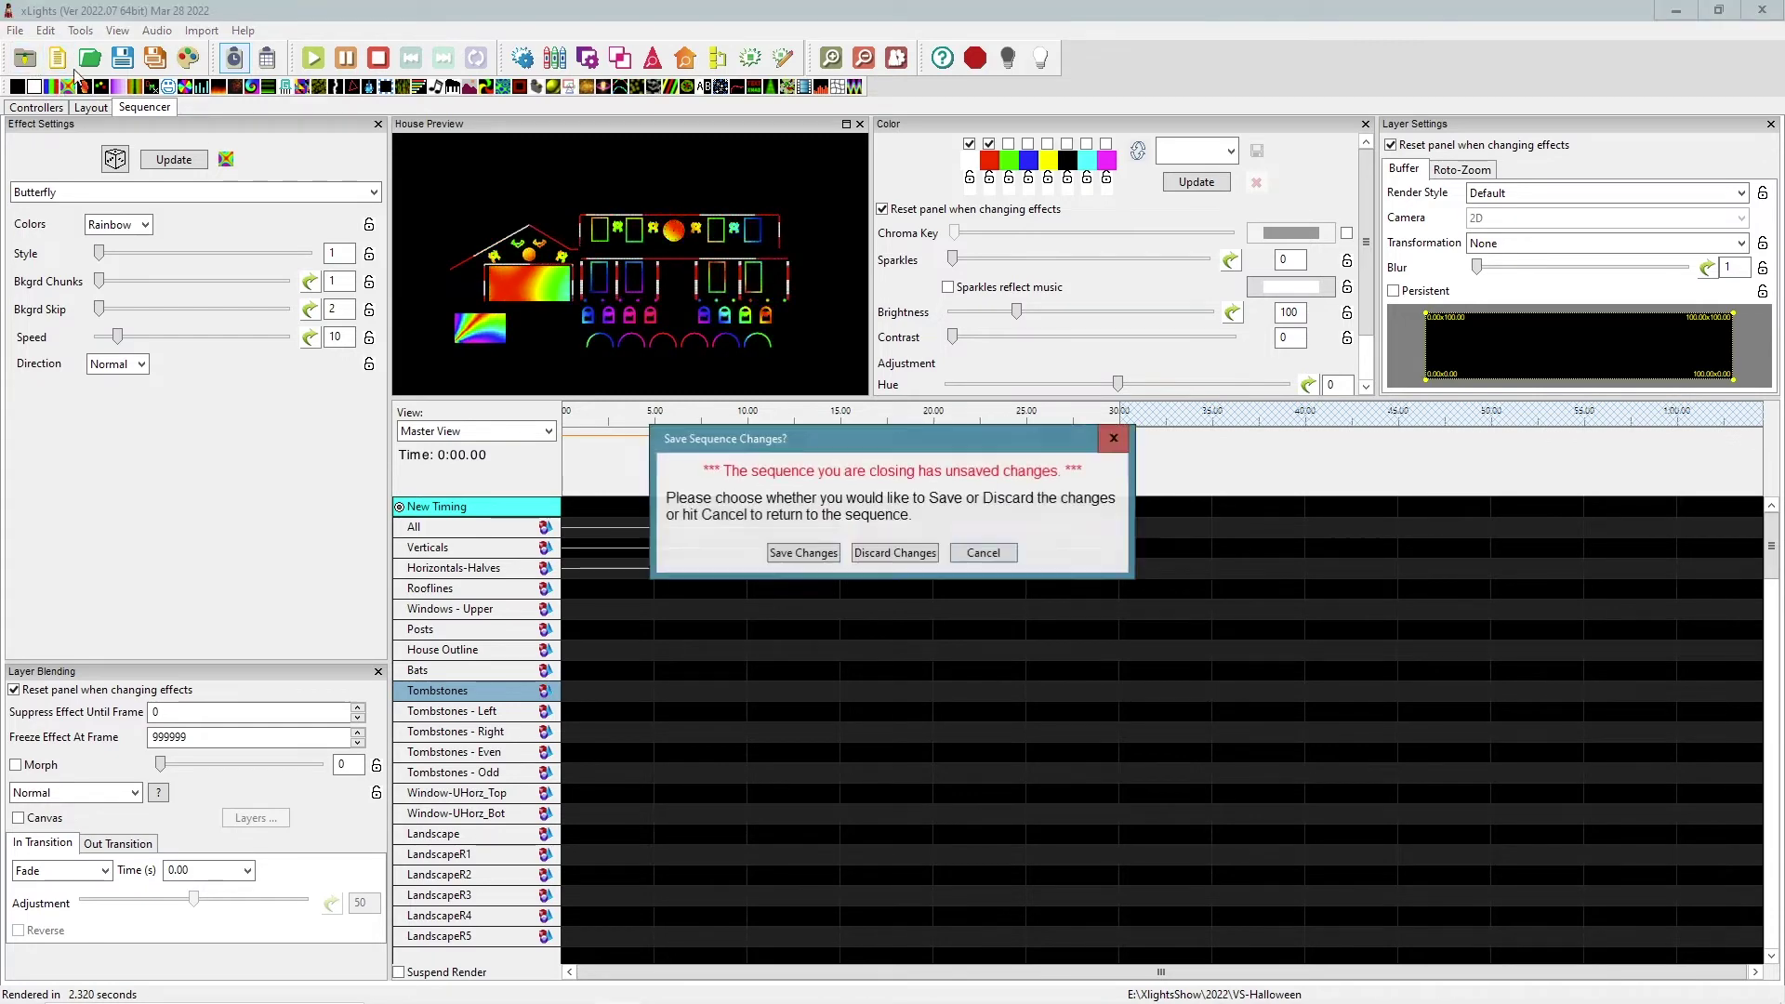
left_click(894, 553)
left_click(371, 324)
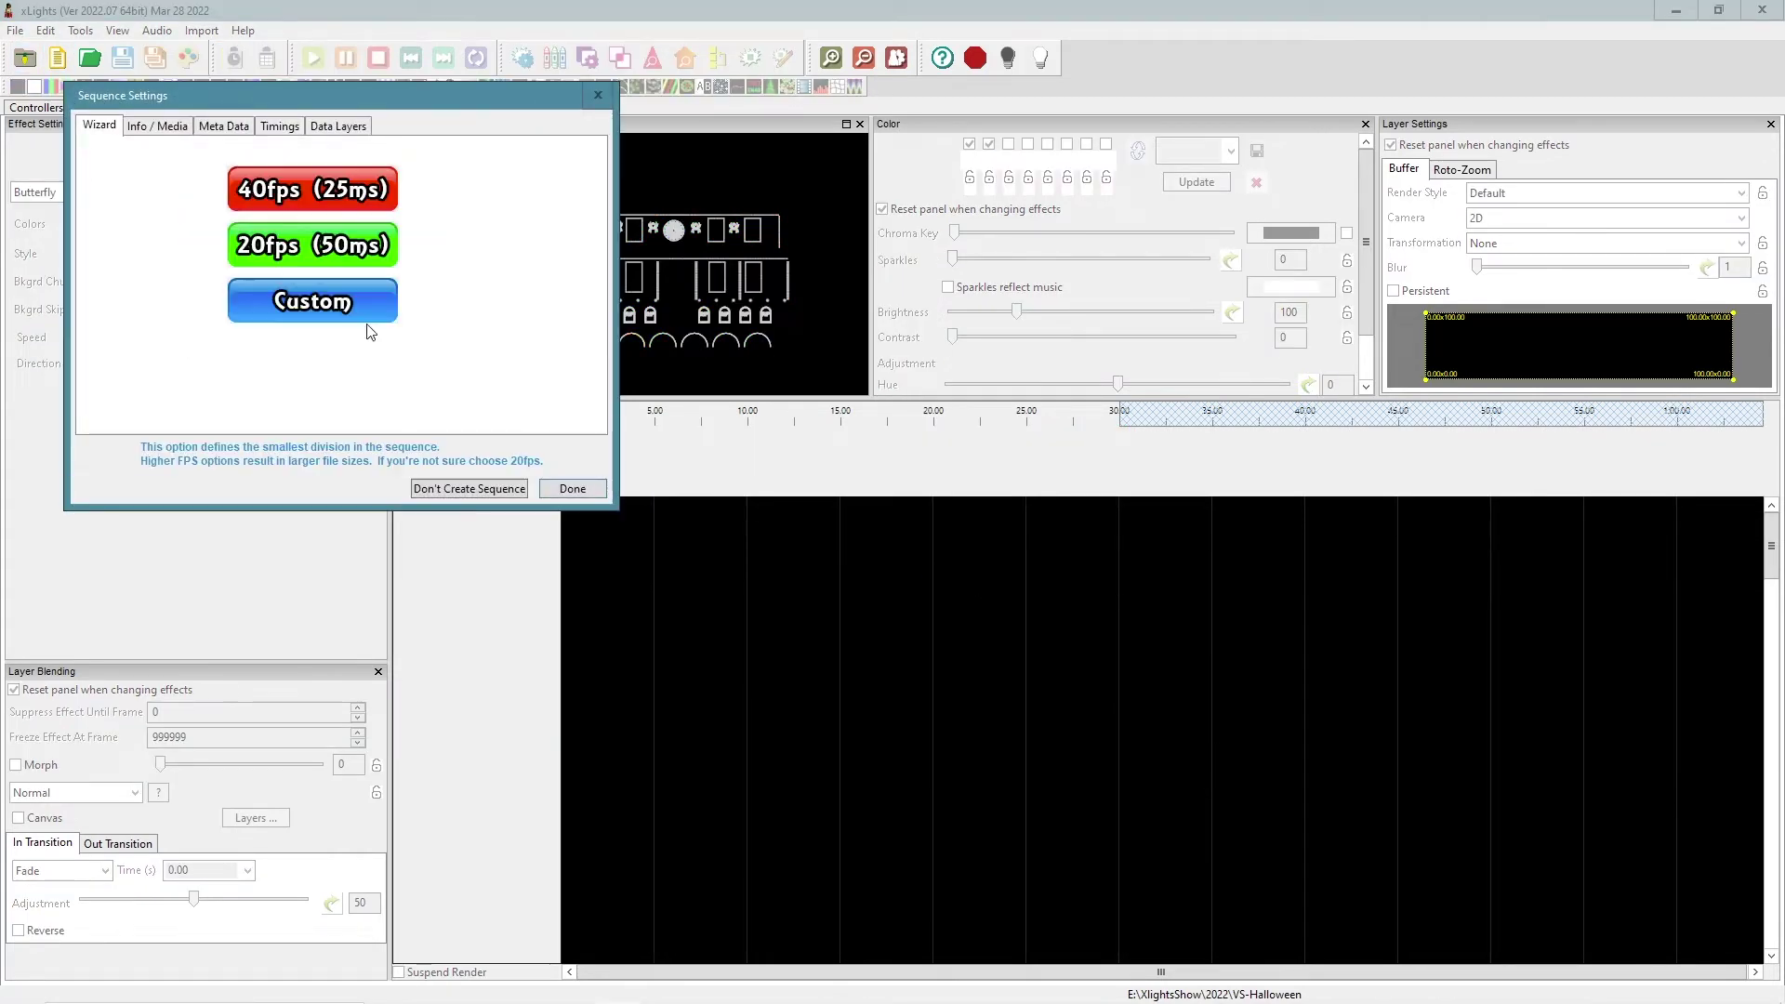
left_click(573, 489)
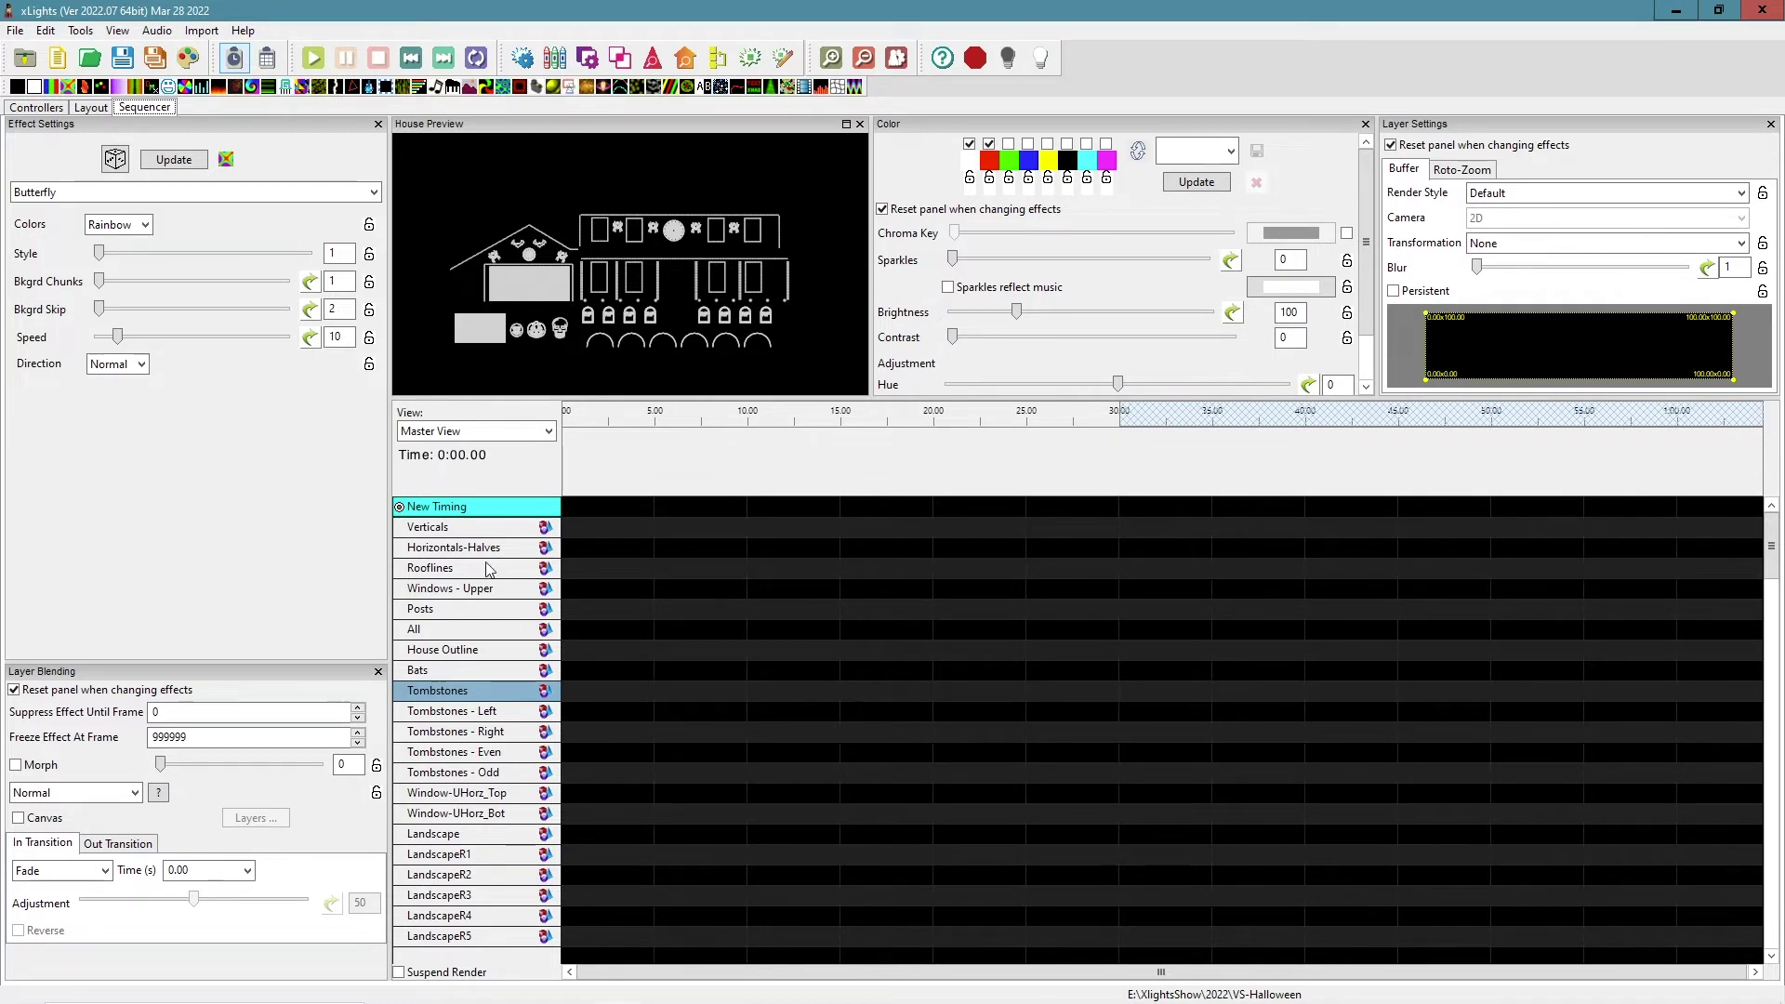
left_click(718, 58)
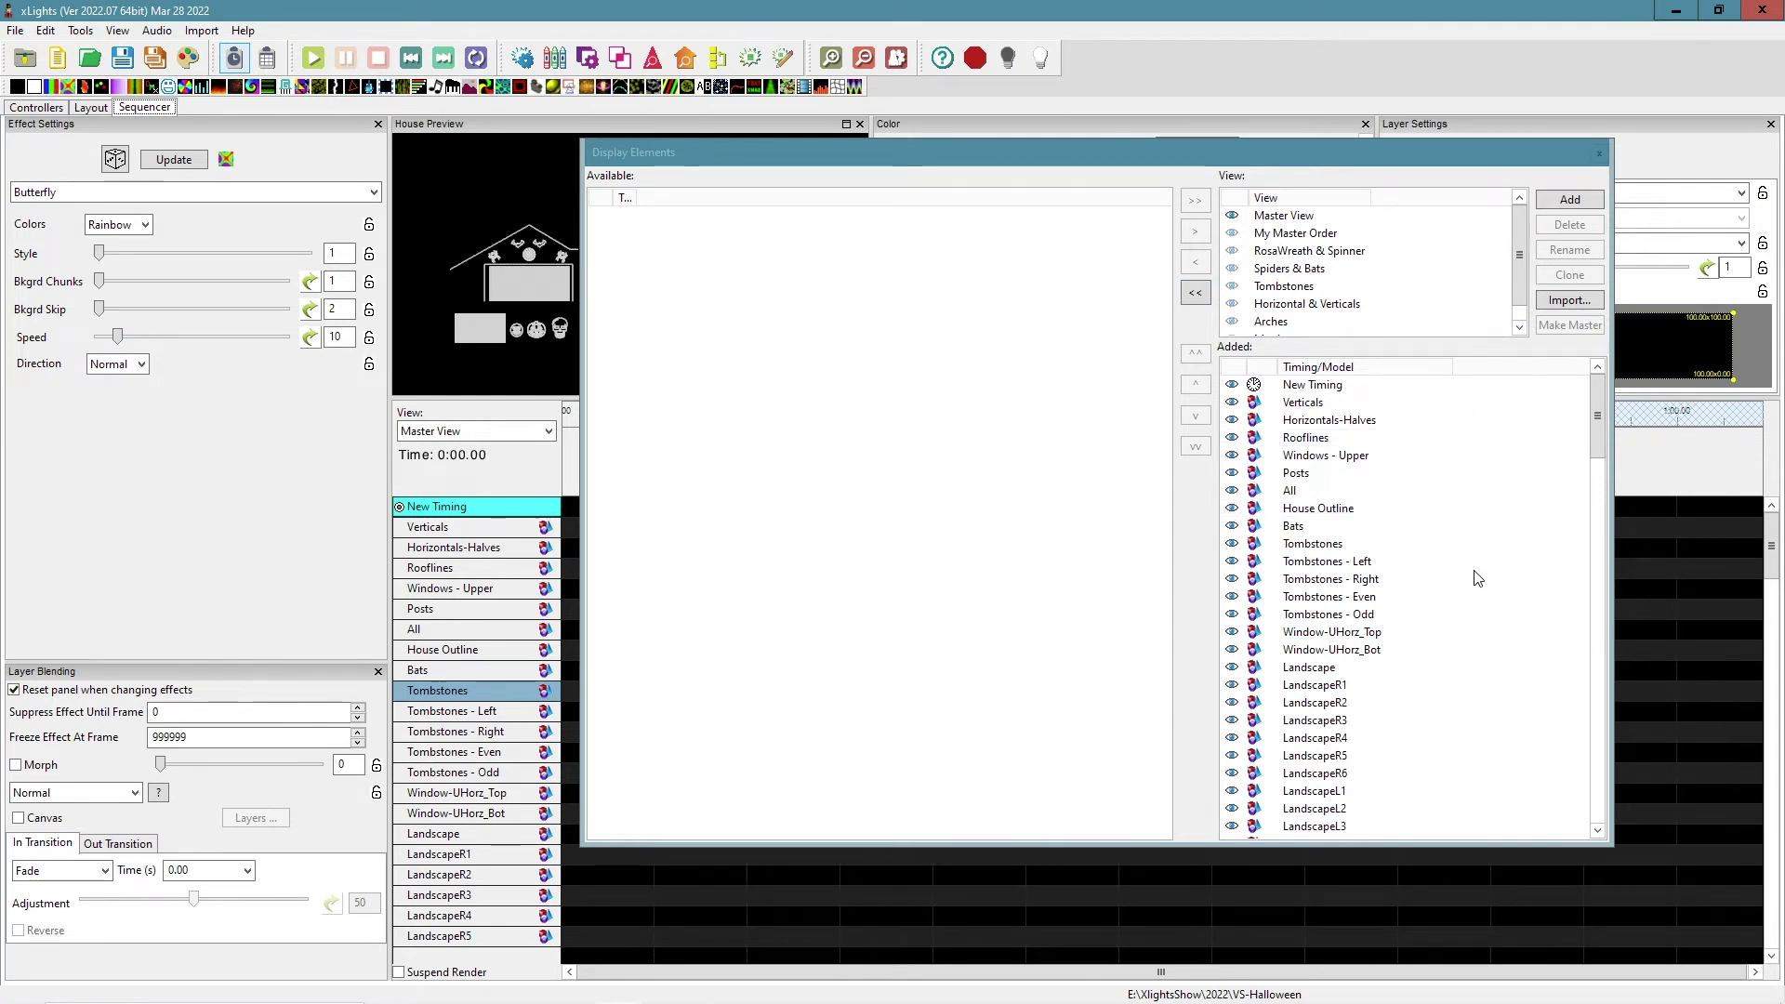
Step: Add a view named 'ordermasterview' and fill it with every available model and group
left_click(1302, 237)
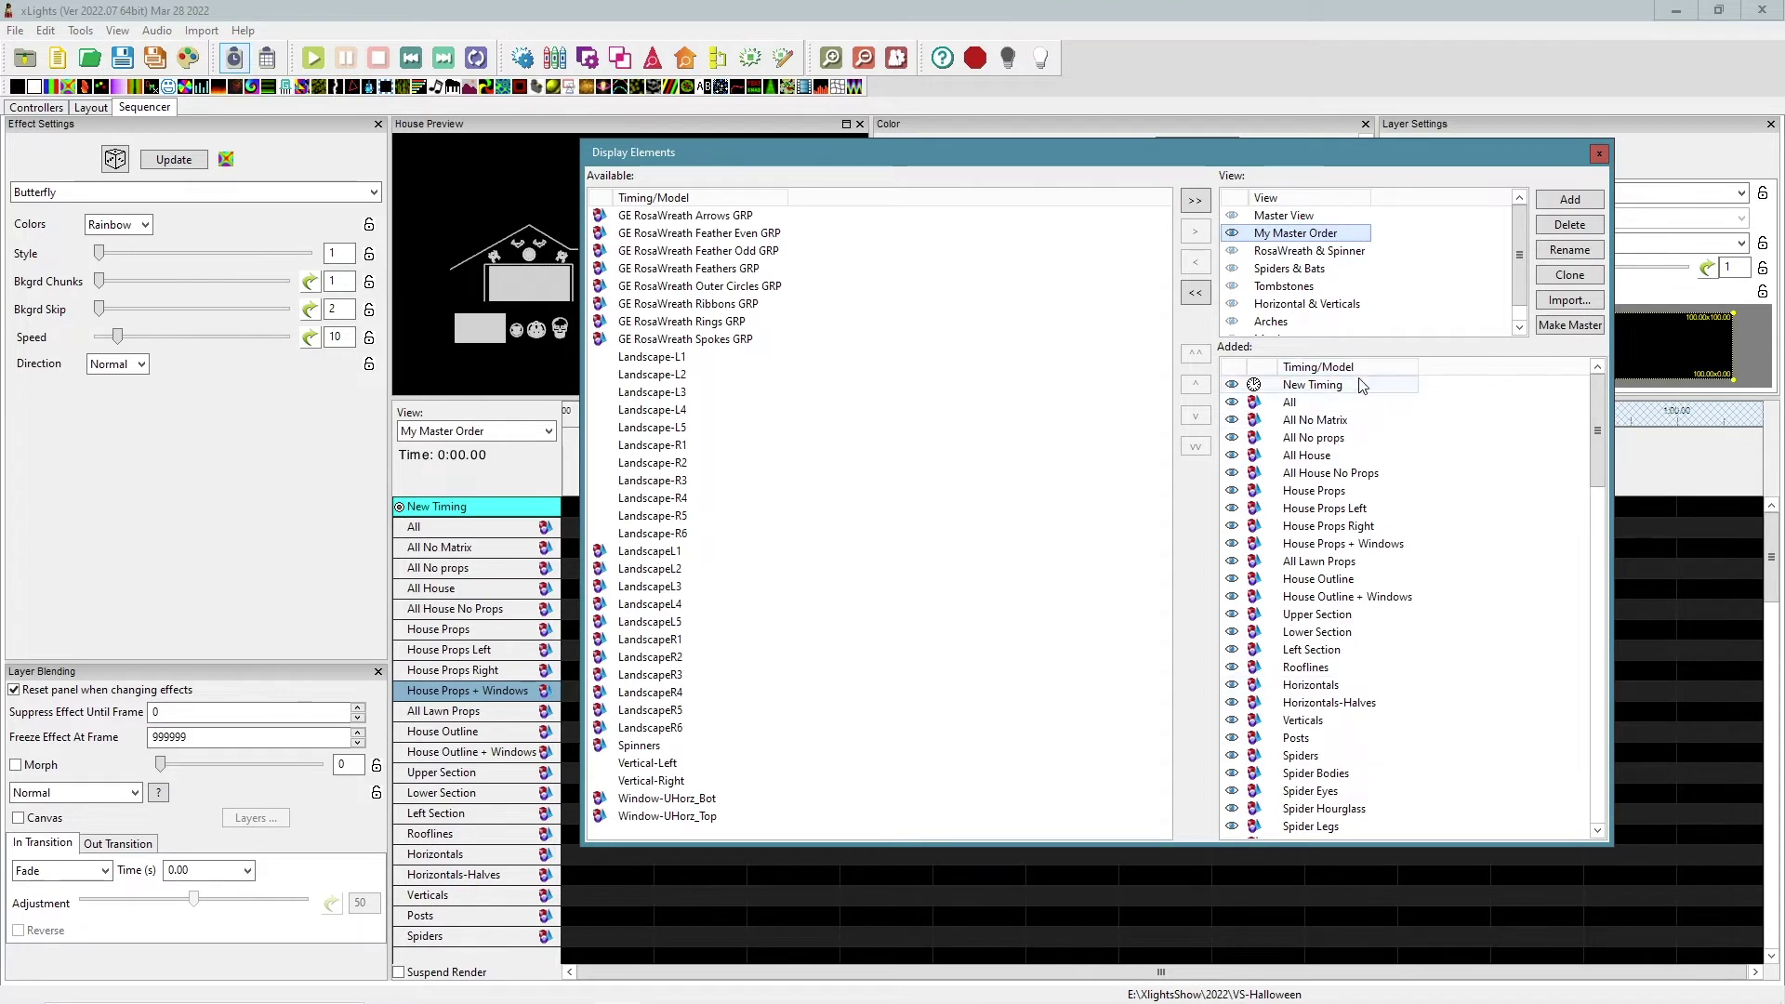
left_click(1562, 204)
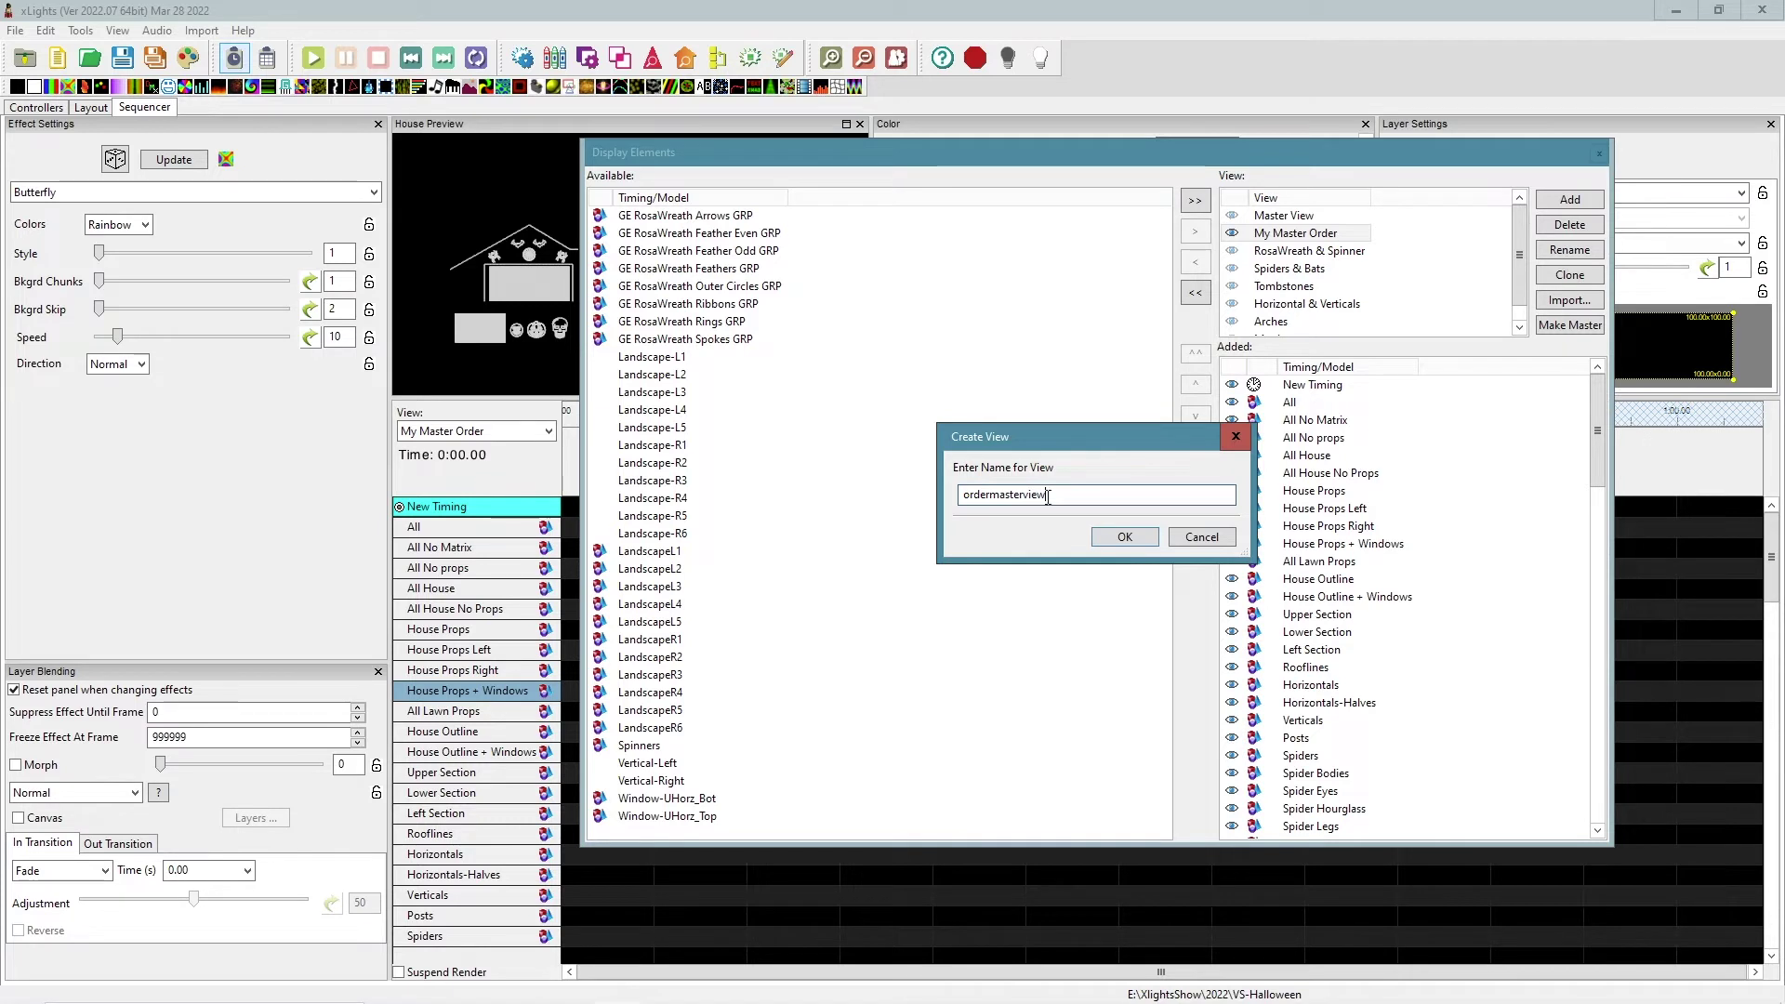
left_click(1129, 540)
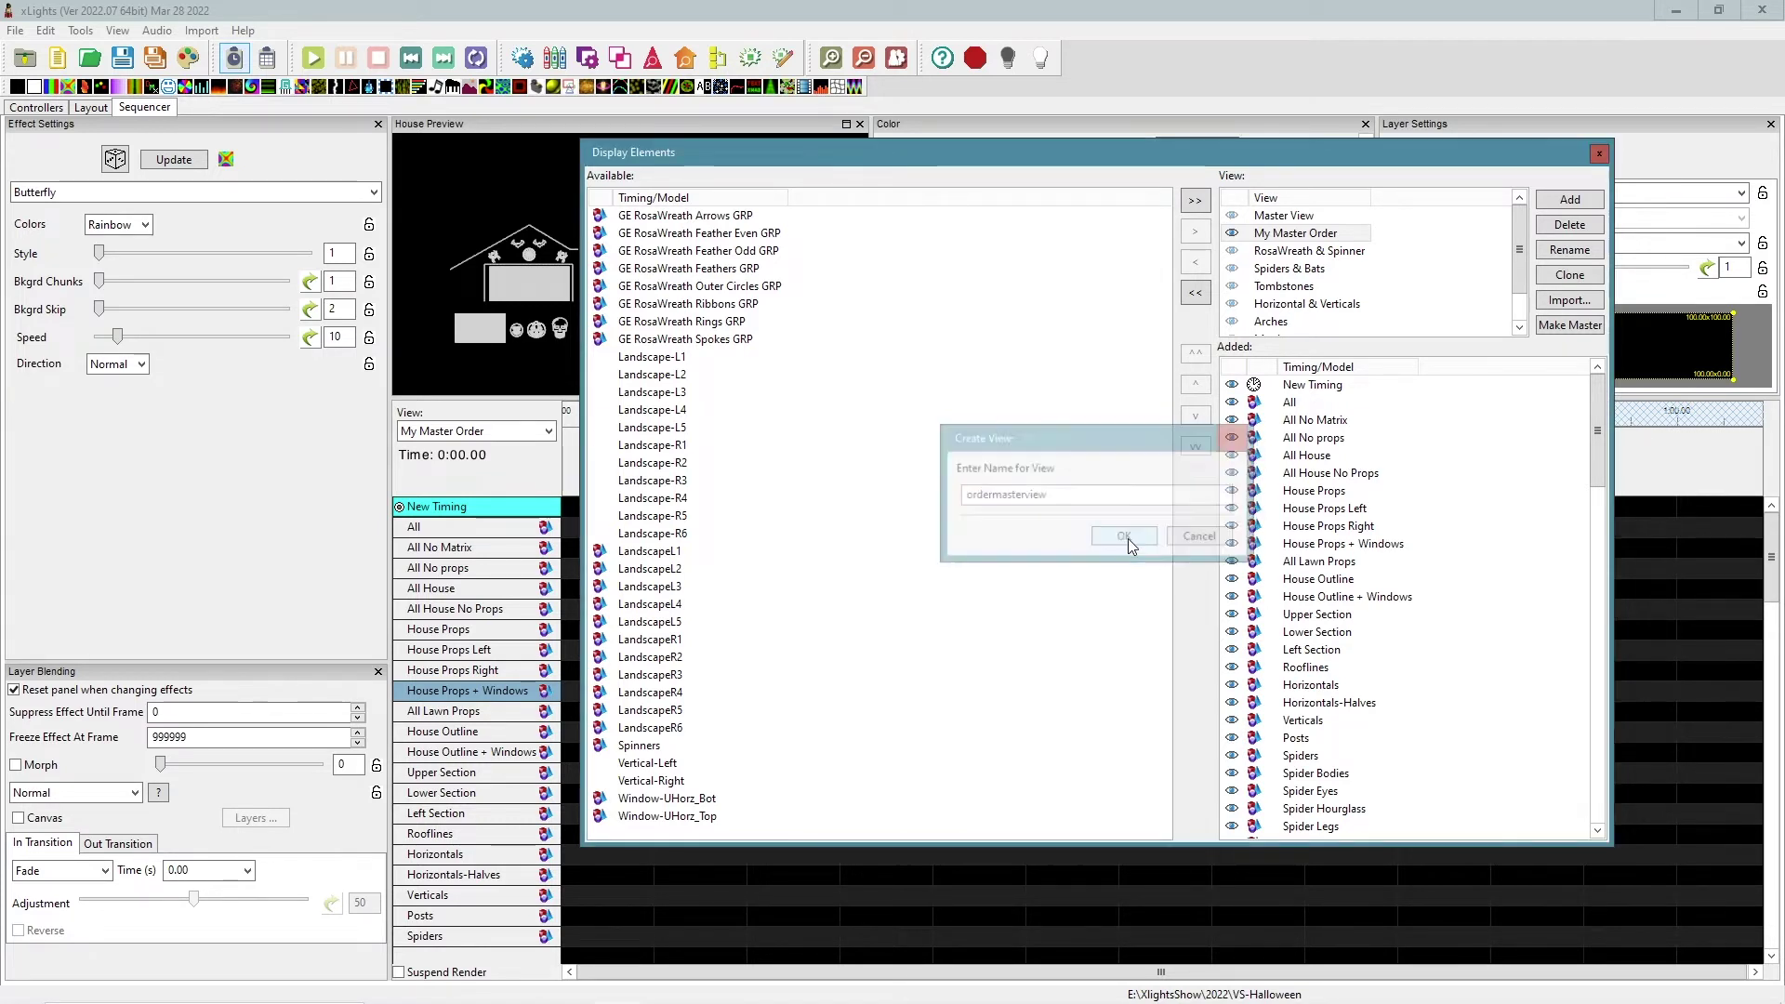
left_click(1196, 200)
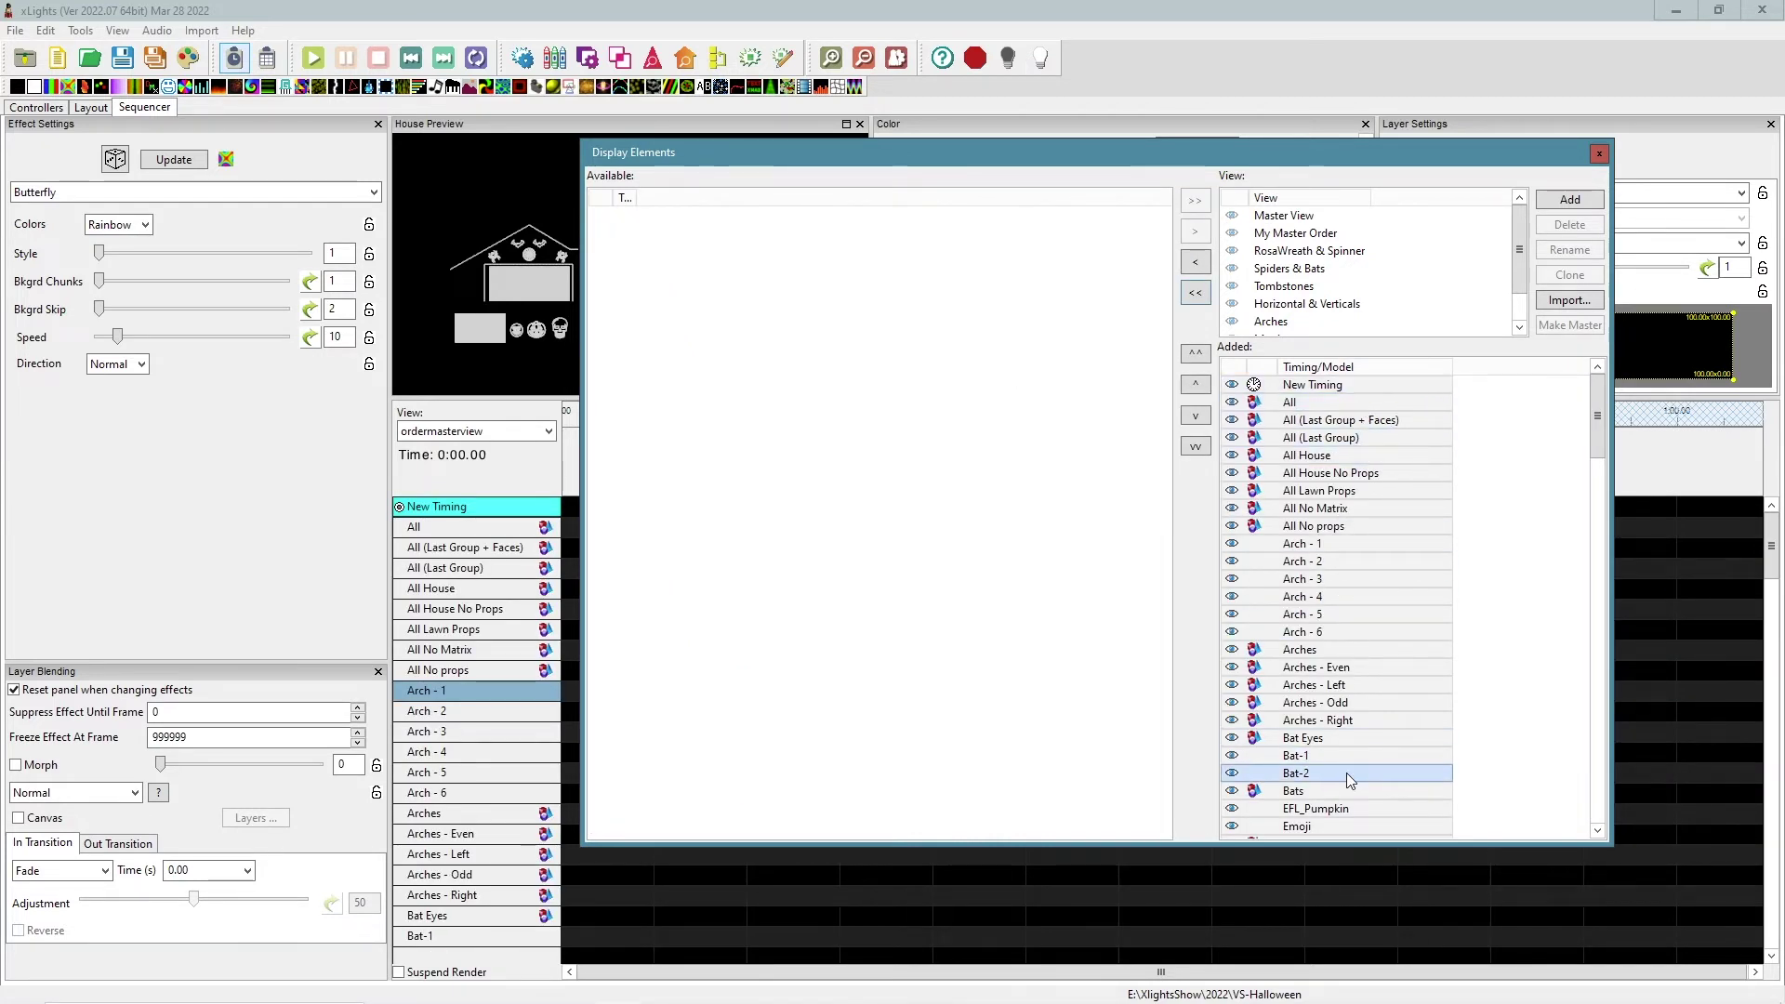
Step: Sort the Added list By Name But Groups At Top by Size, then select All (Last Group)
right_click(1361, 511)
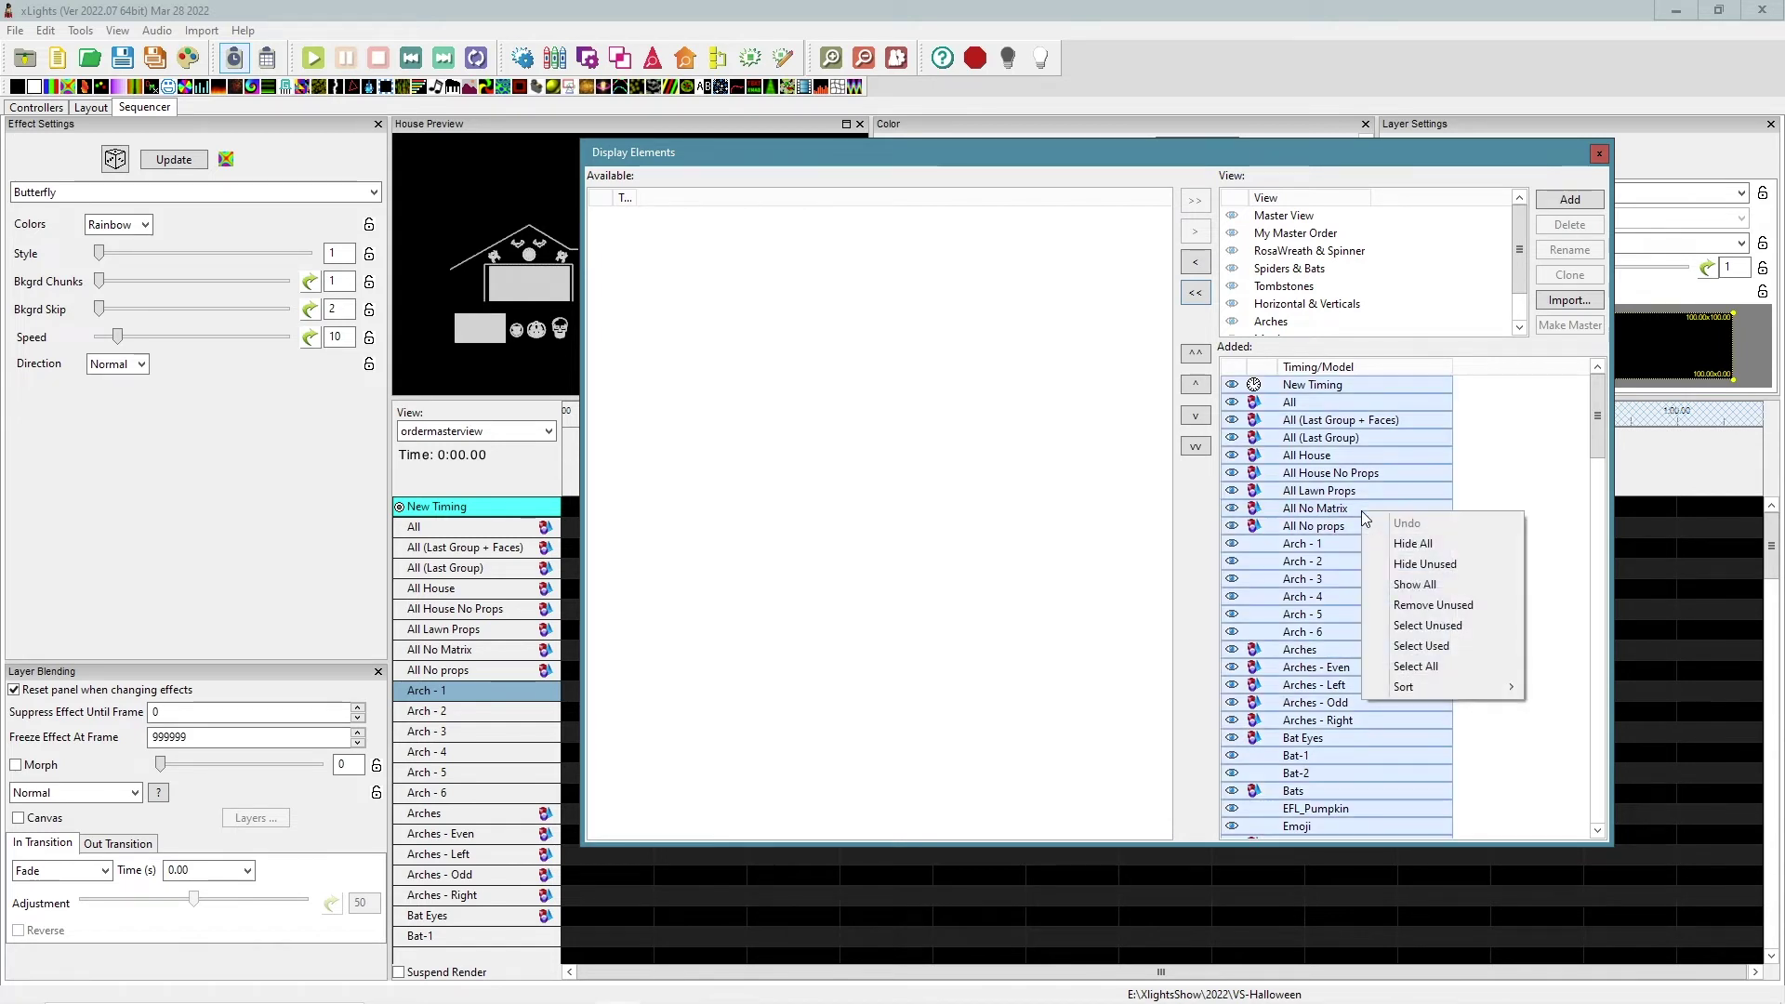
mouse_move(1466, 682)
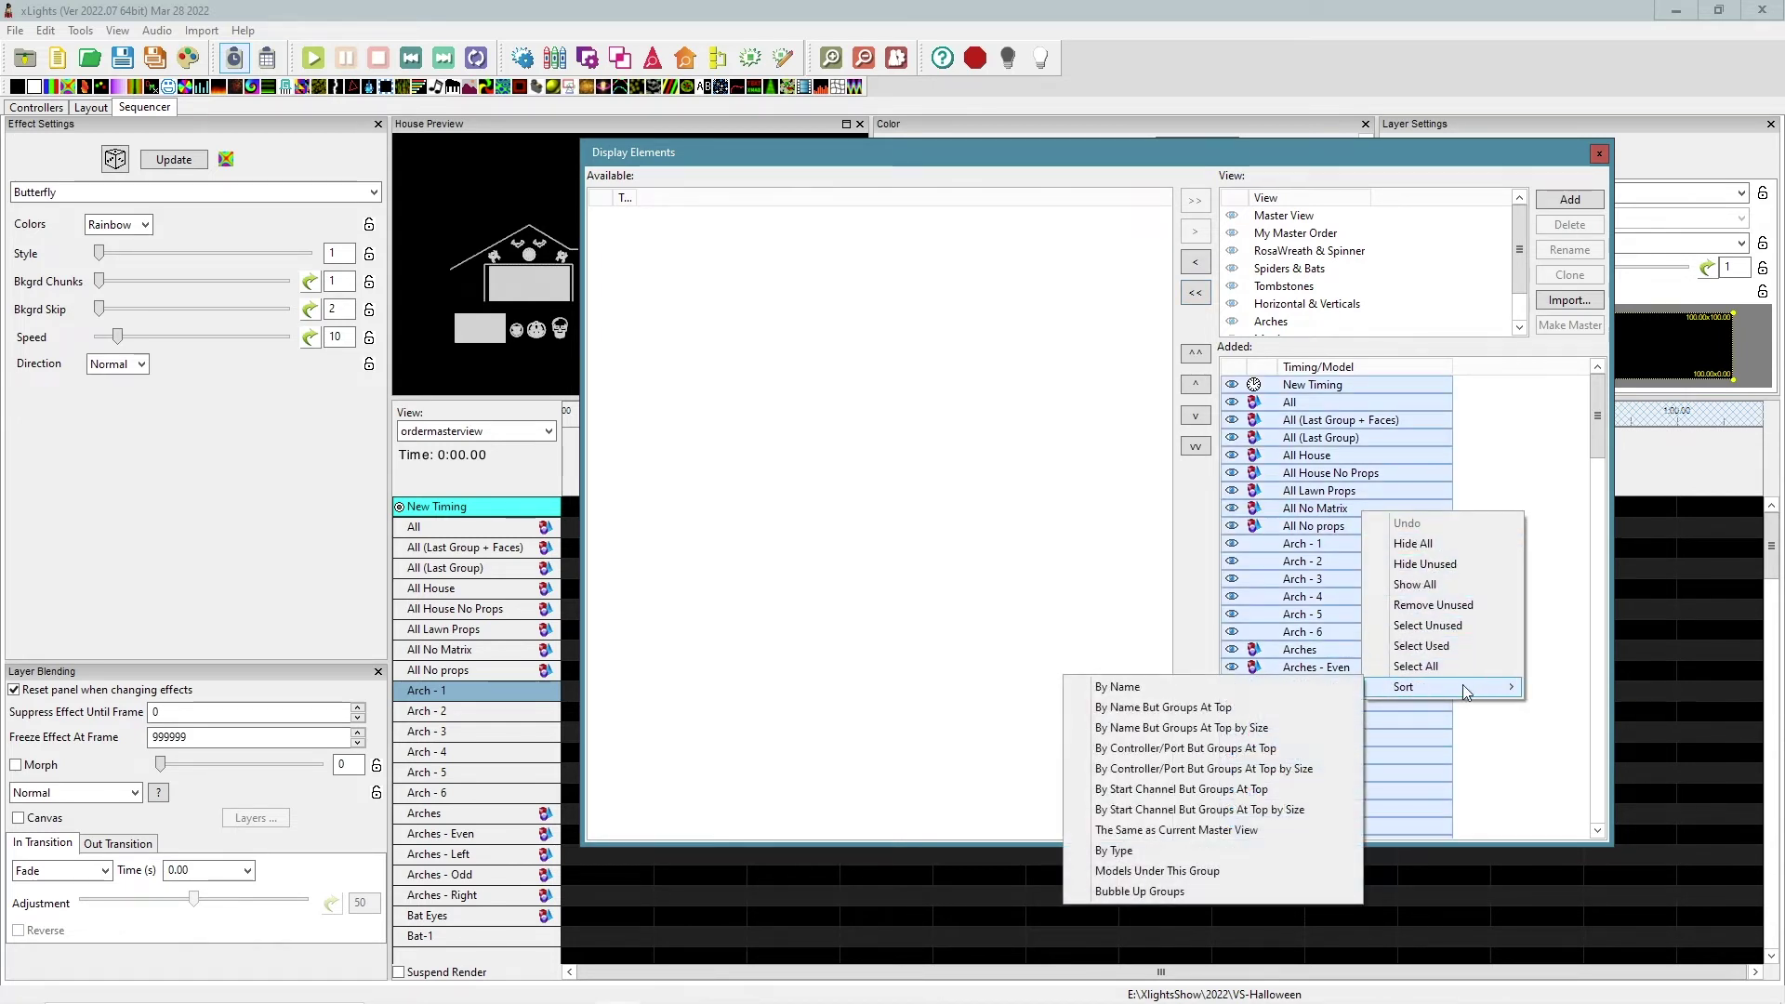
left_click(1159, 731)
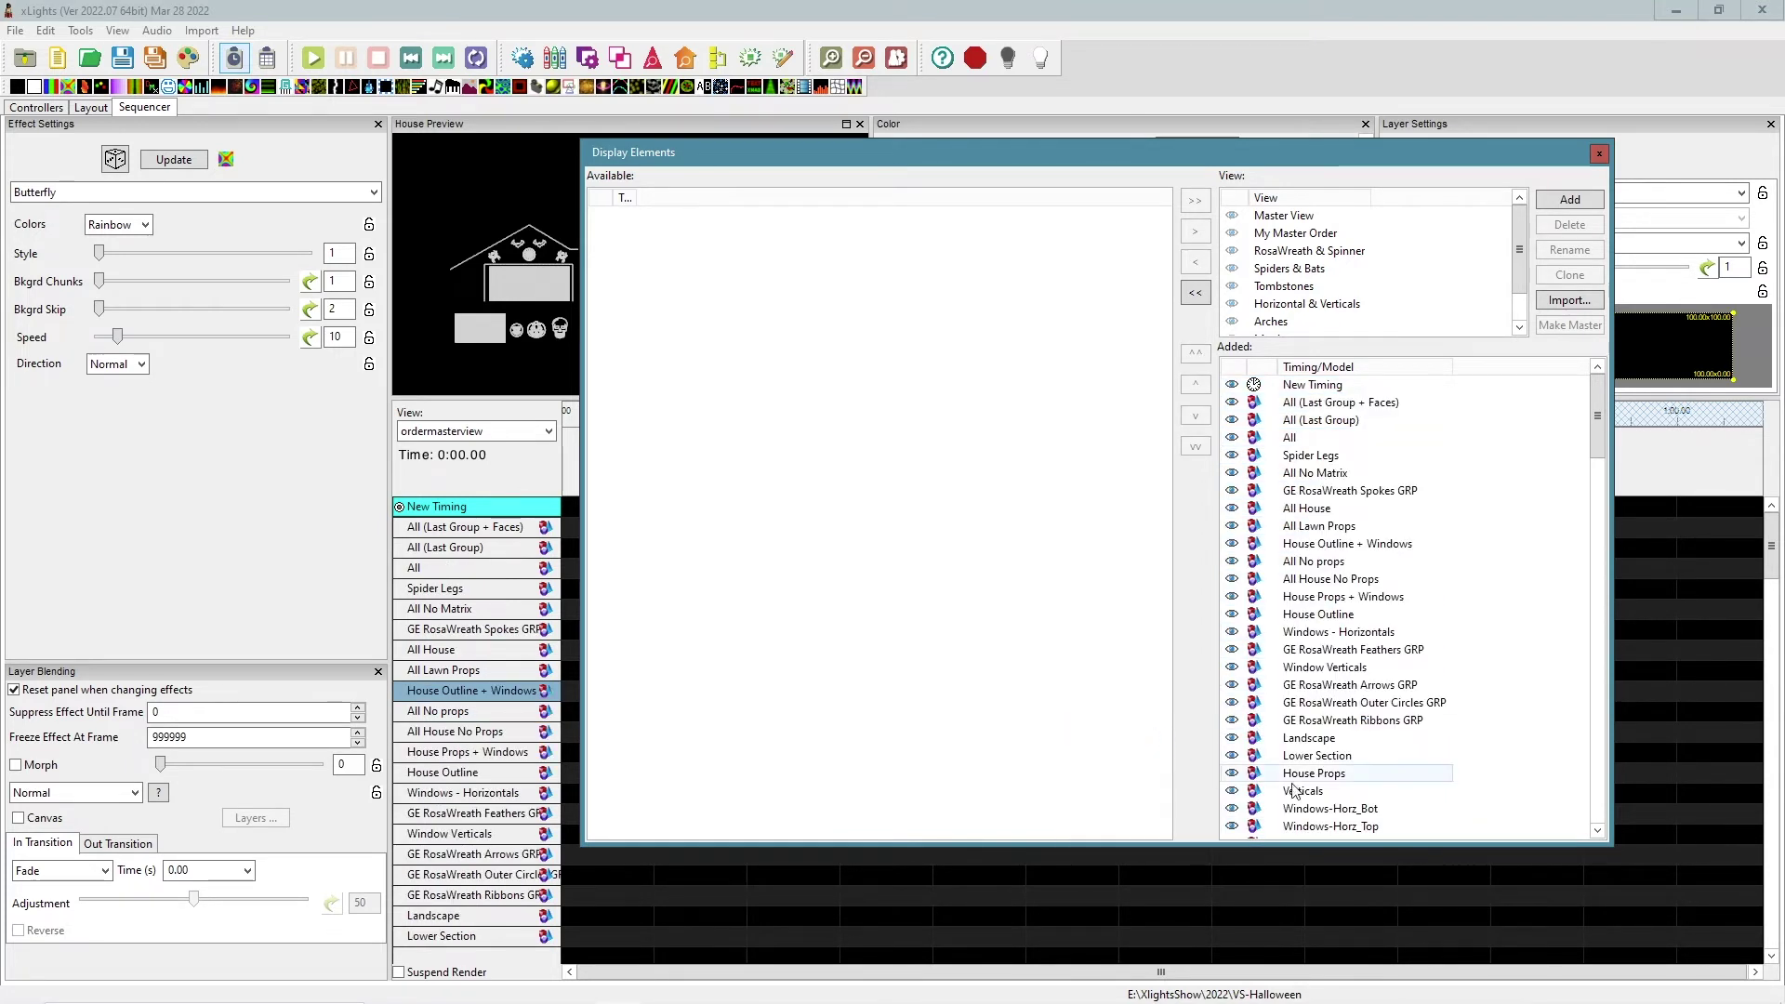
mouse_move(1597, 409)
left_mouse_down()
mouse_move(1601, 781)
mouse_move(1621, 595)
mouse_move(1599, 419)
left_mouse_up()
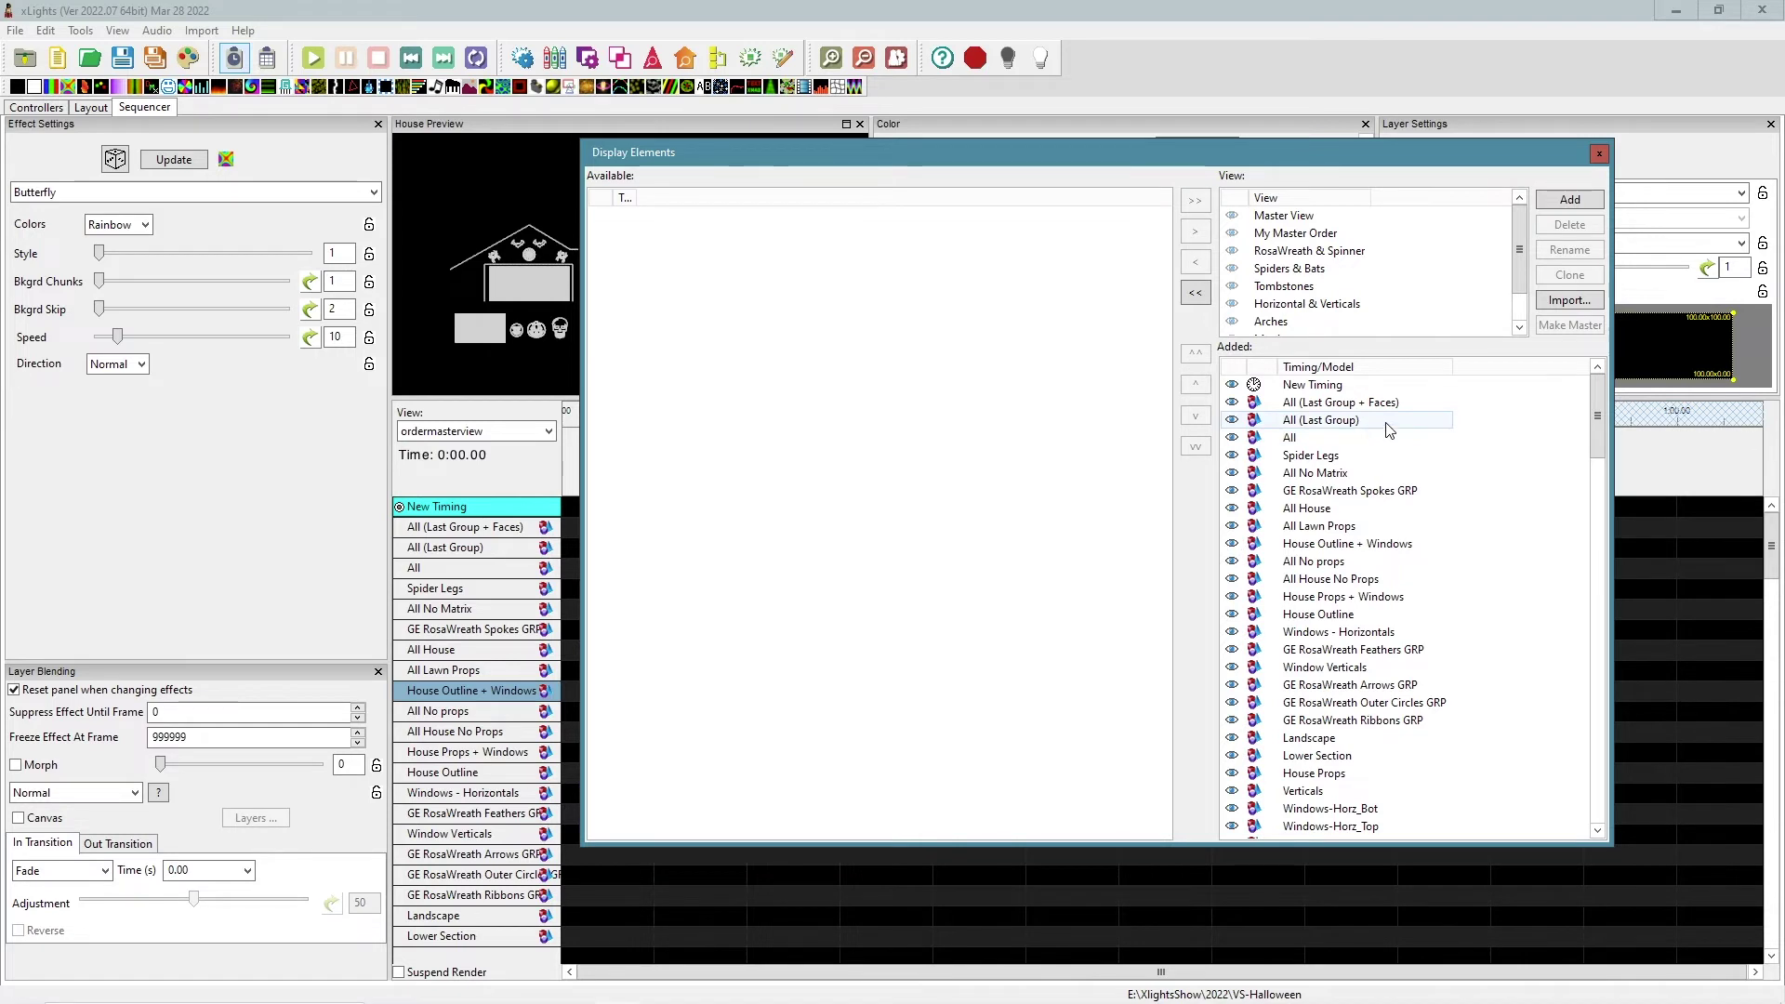
left_click(1324, 427)
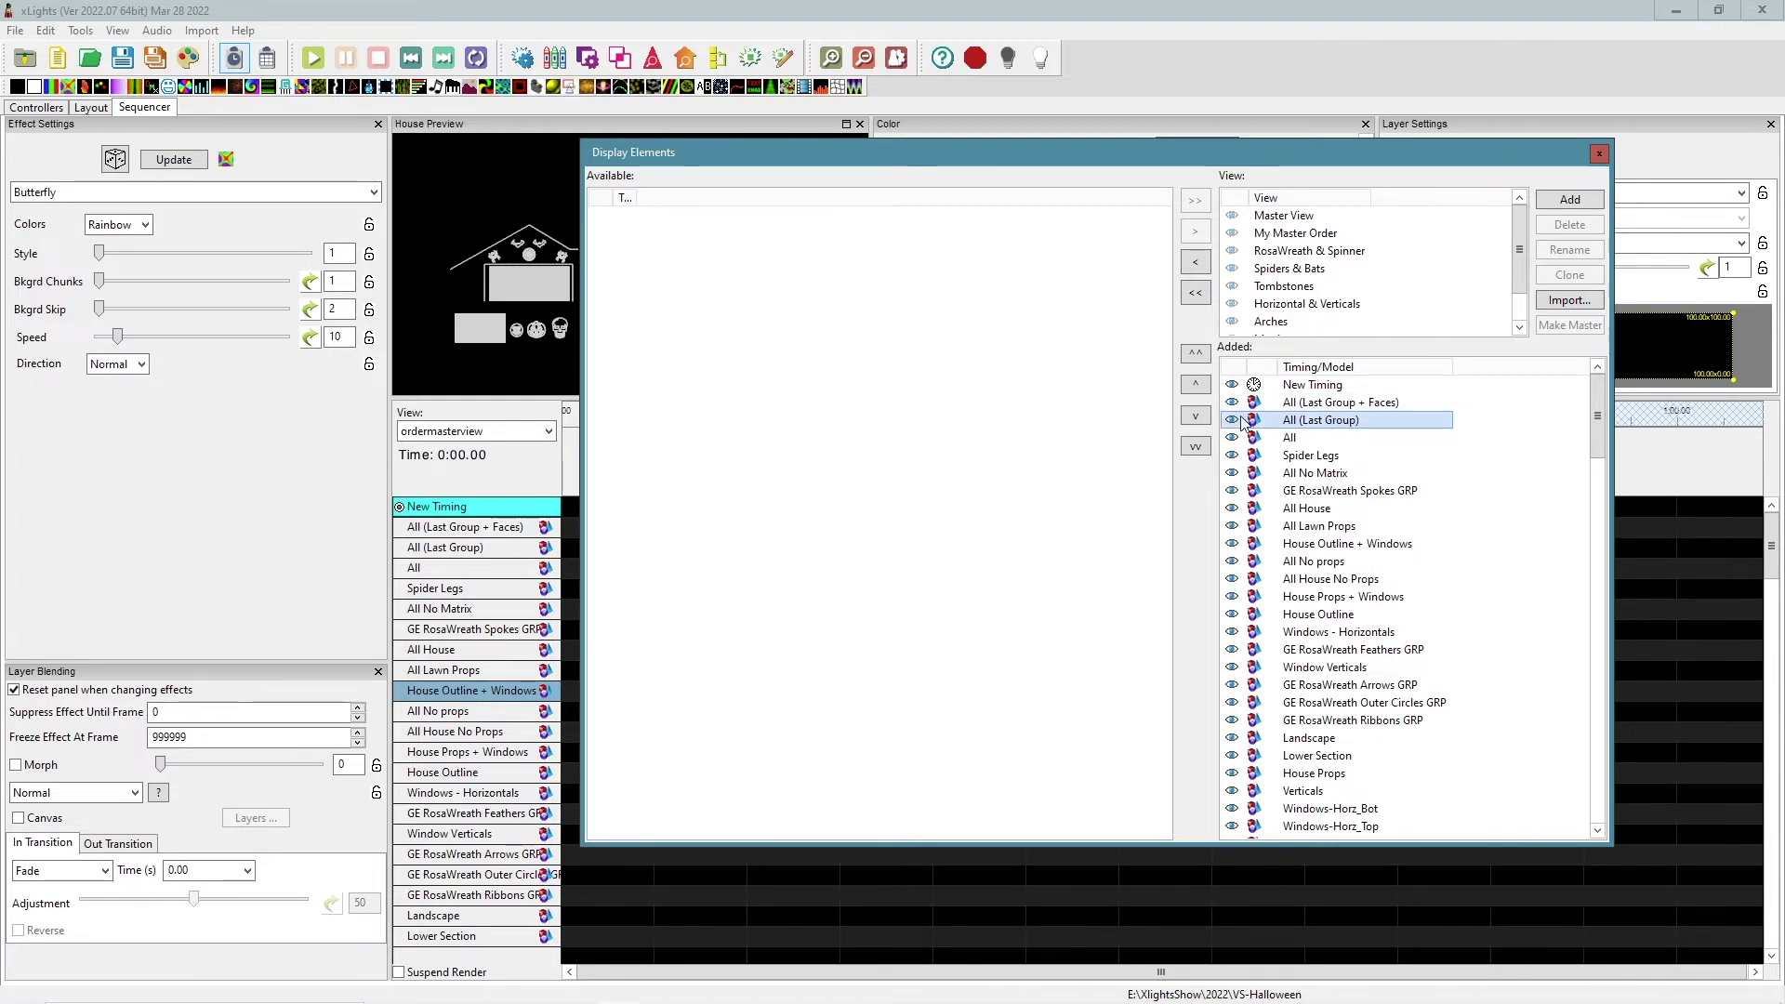
Step: Move All (Last Group) and All (Last Group + Faces) to the bottom of the Added list
left_click(1197, 450)
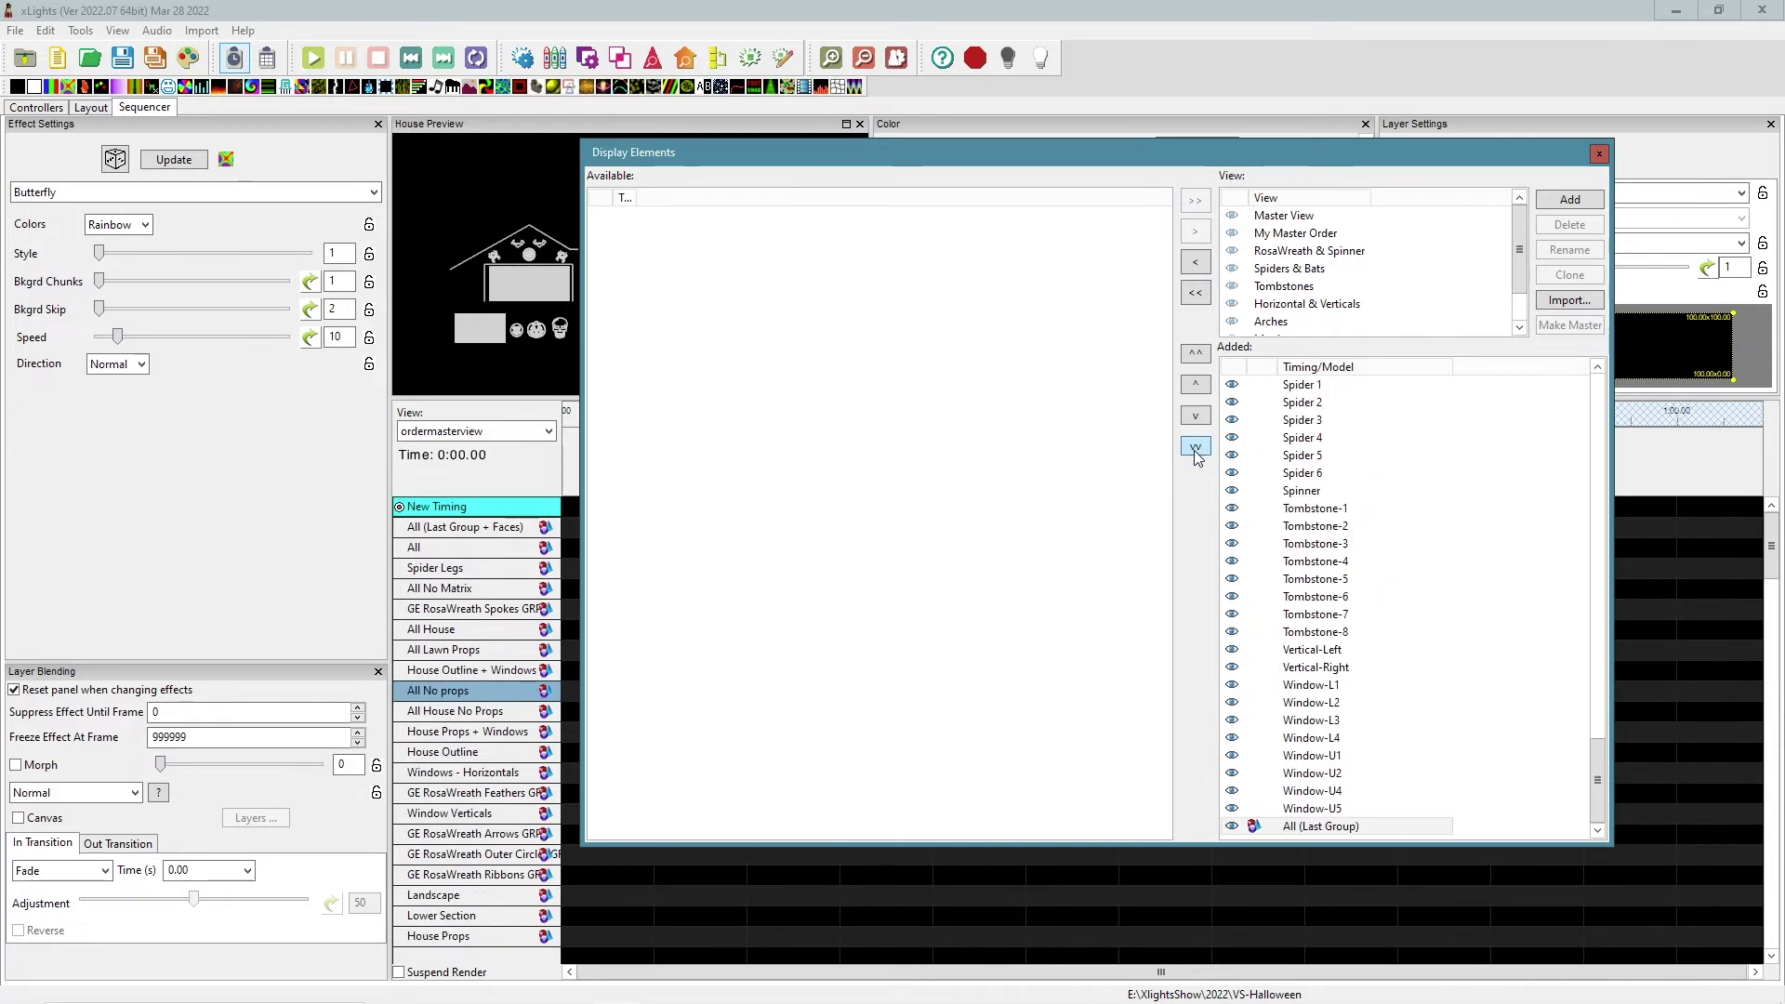
left_click_drag(1599, 774, 1597, 412)
left_click(1339, 401)
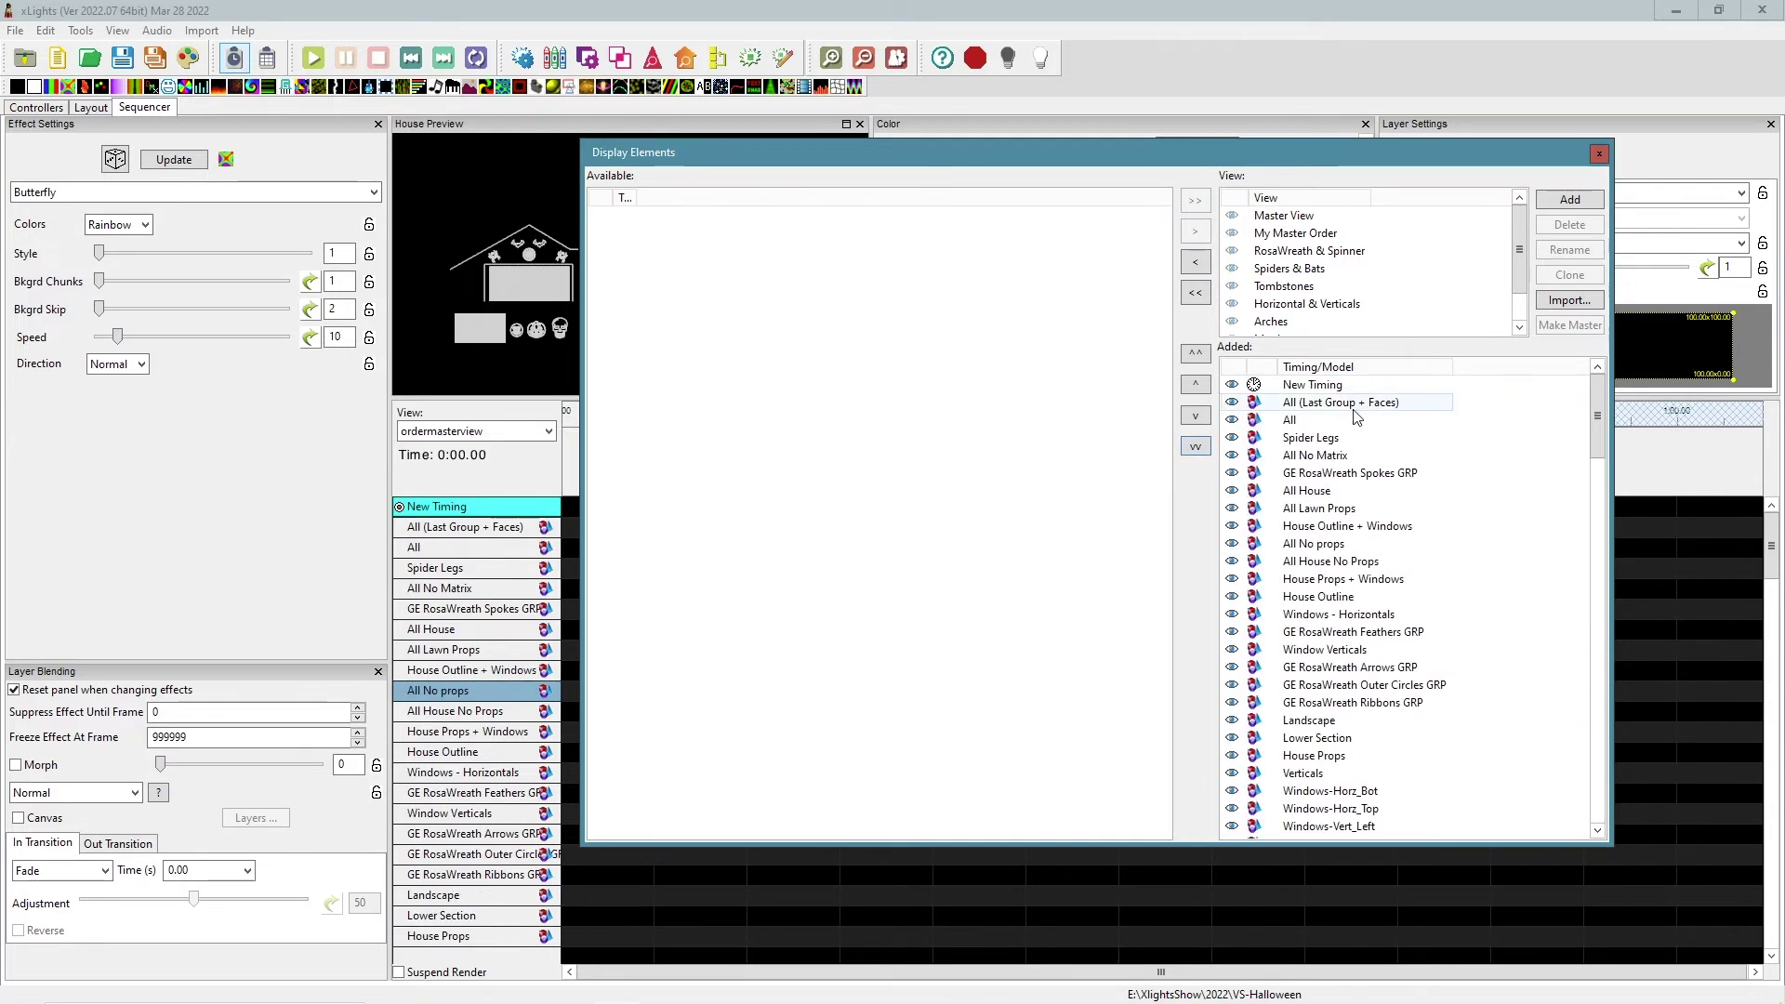
left_click(1196, 451)
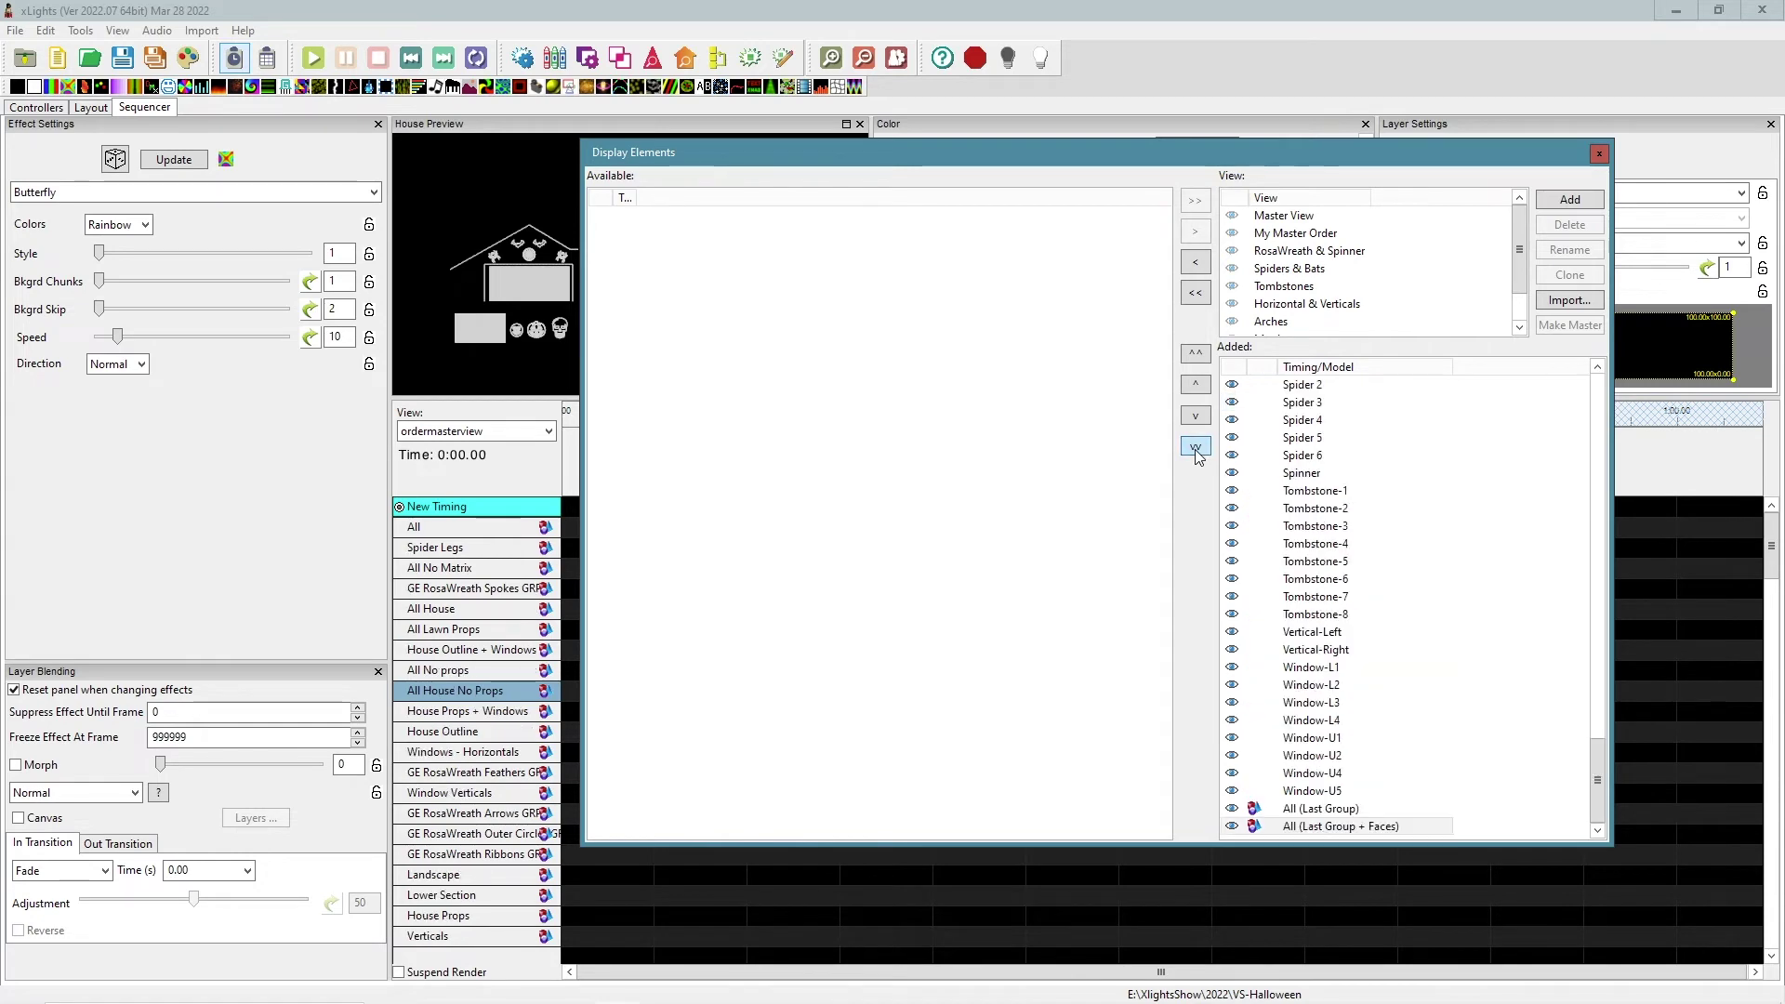
left_click_drag(1599, 777, 1598, 417)
Step: Reorder the top groups so All No props, All House No Props and All Lawn Props follow All
left_click(1316, 407)
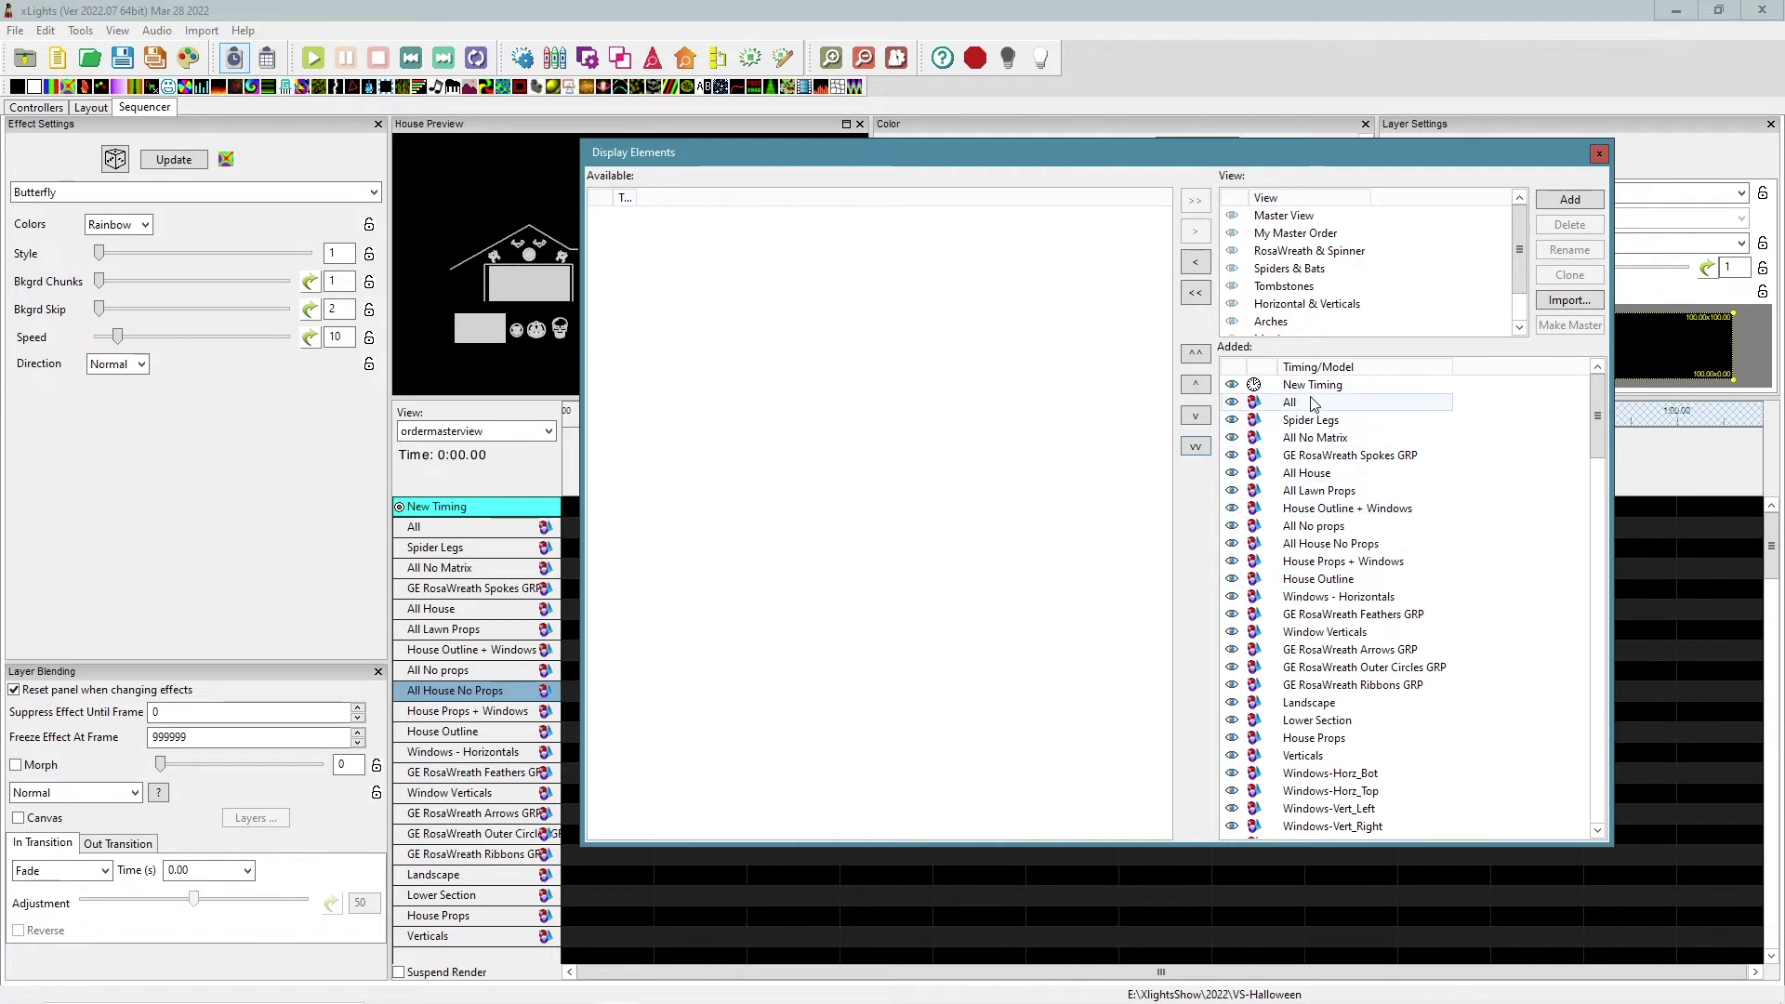
left_click_drag(1341, 528, 1339, 428)
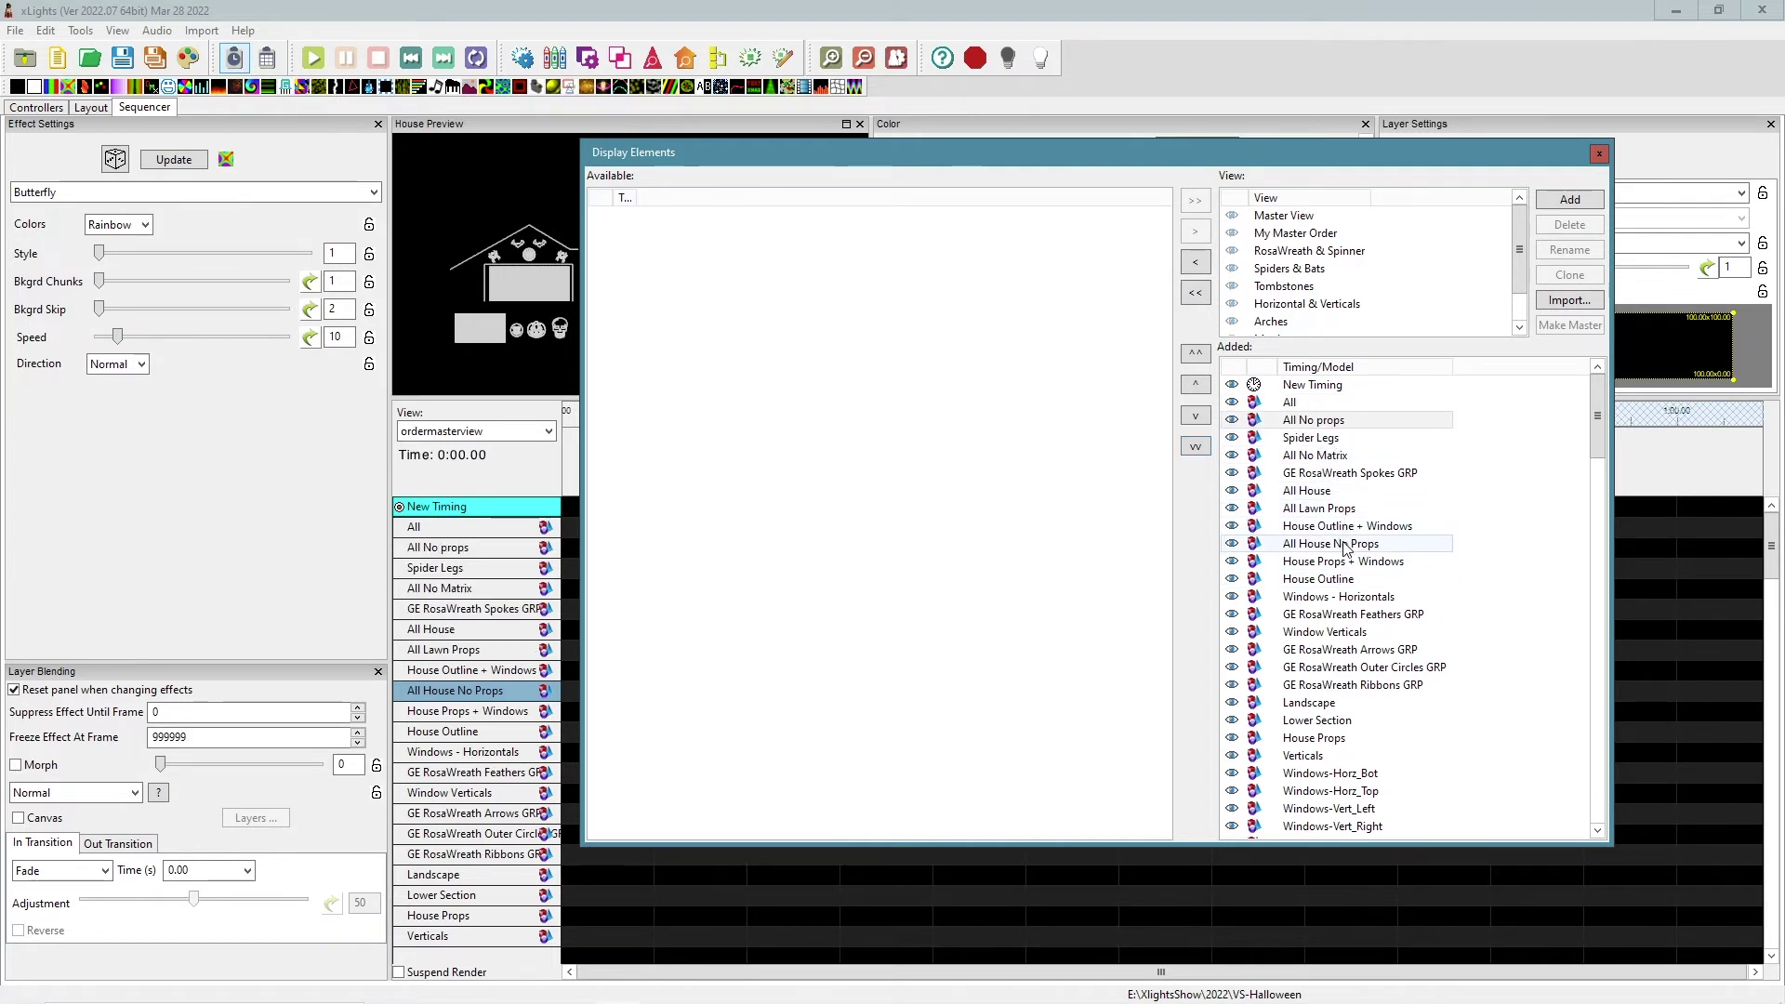
left_click_drag(1345, 547, 1350, 445)
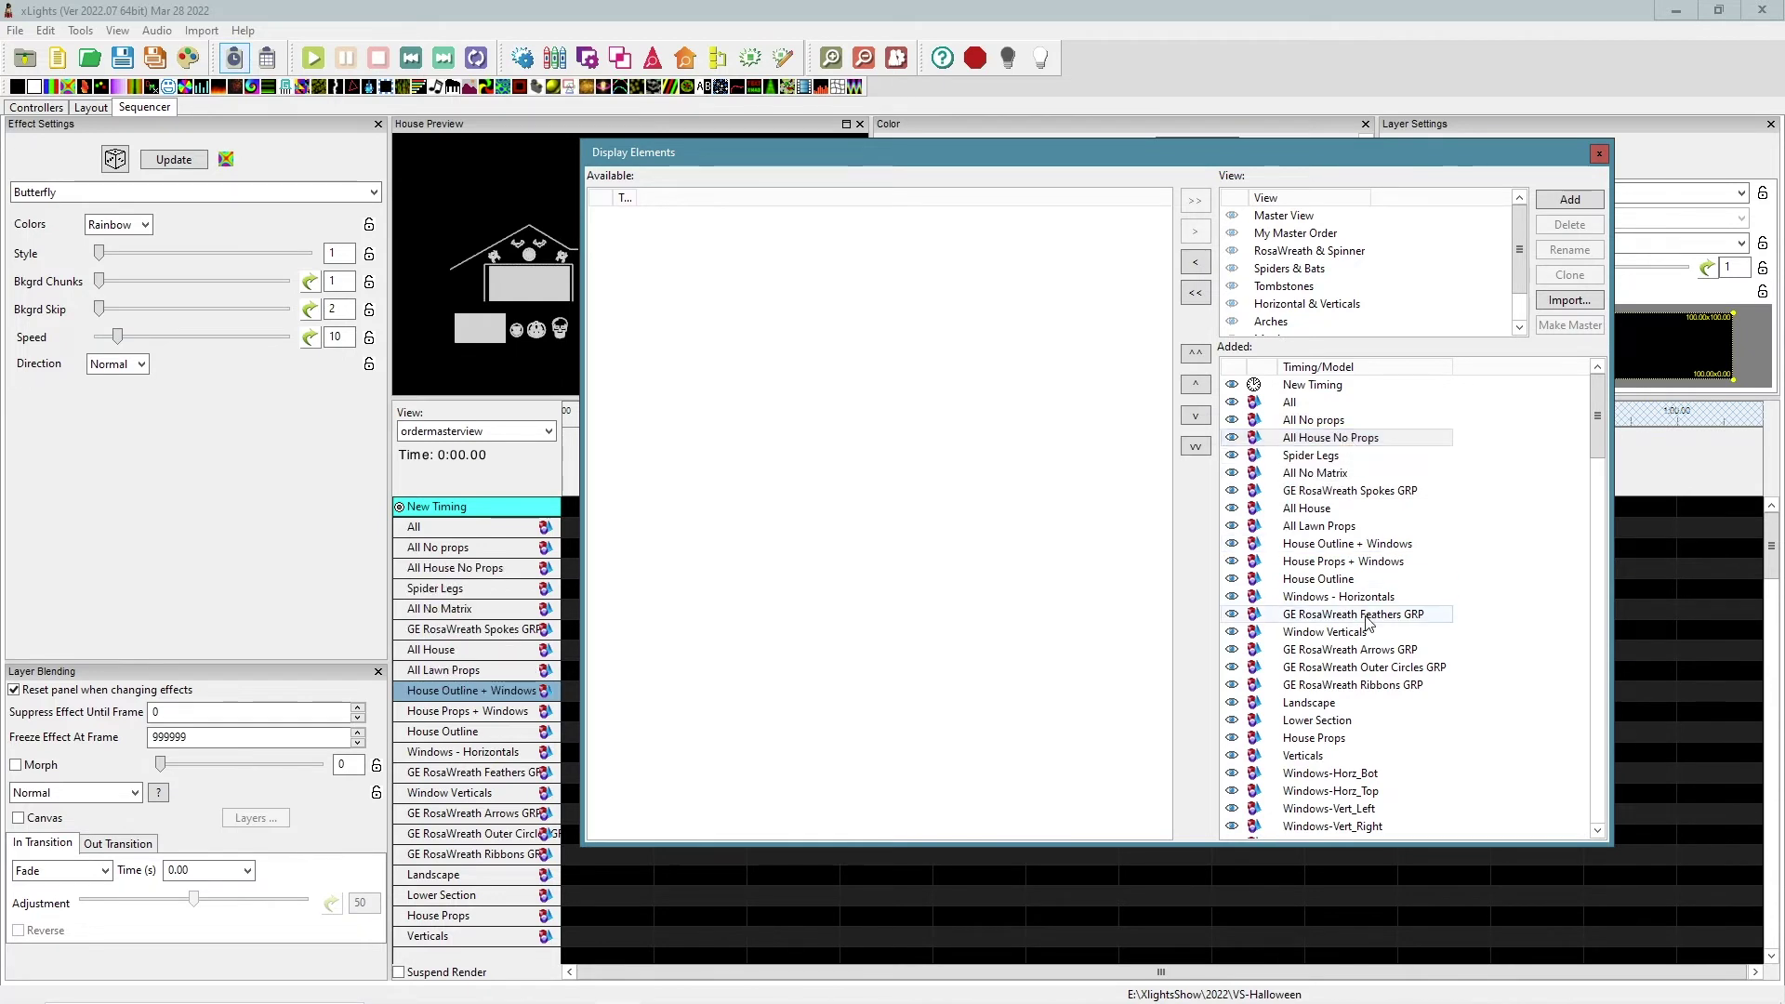
left_click_drag(1342, 526, 1331, 479)
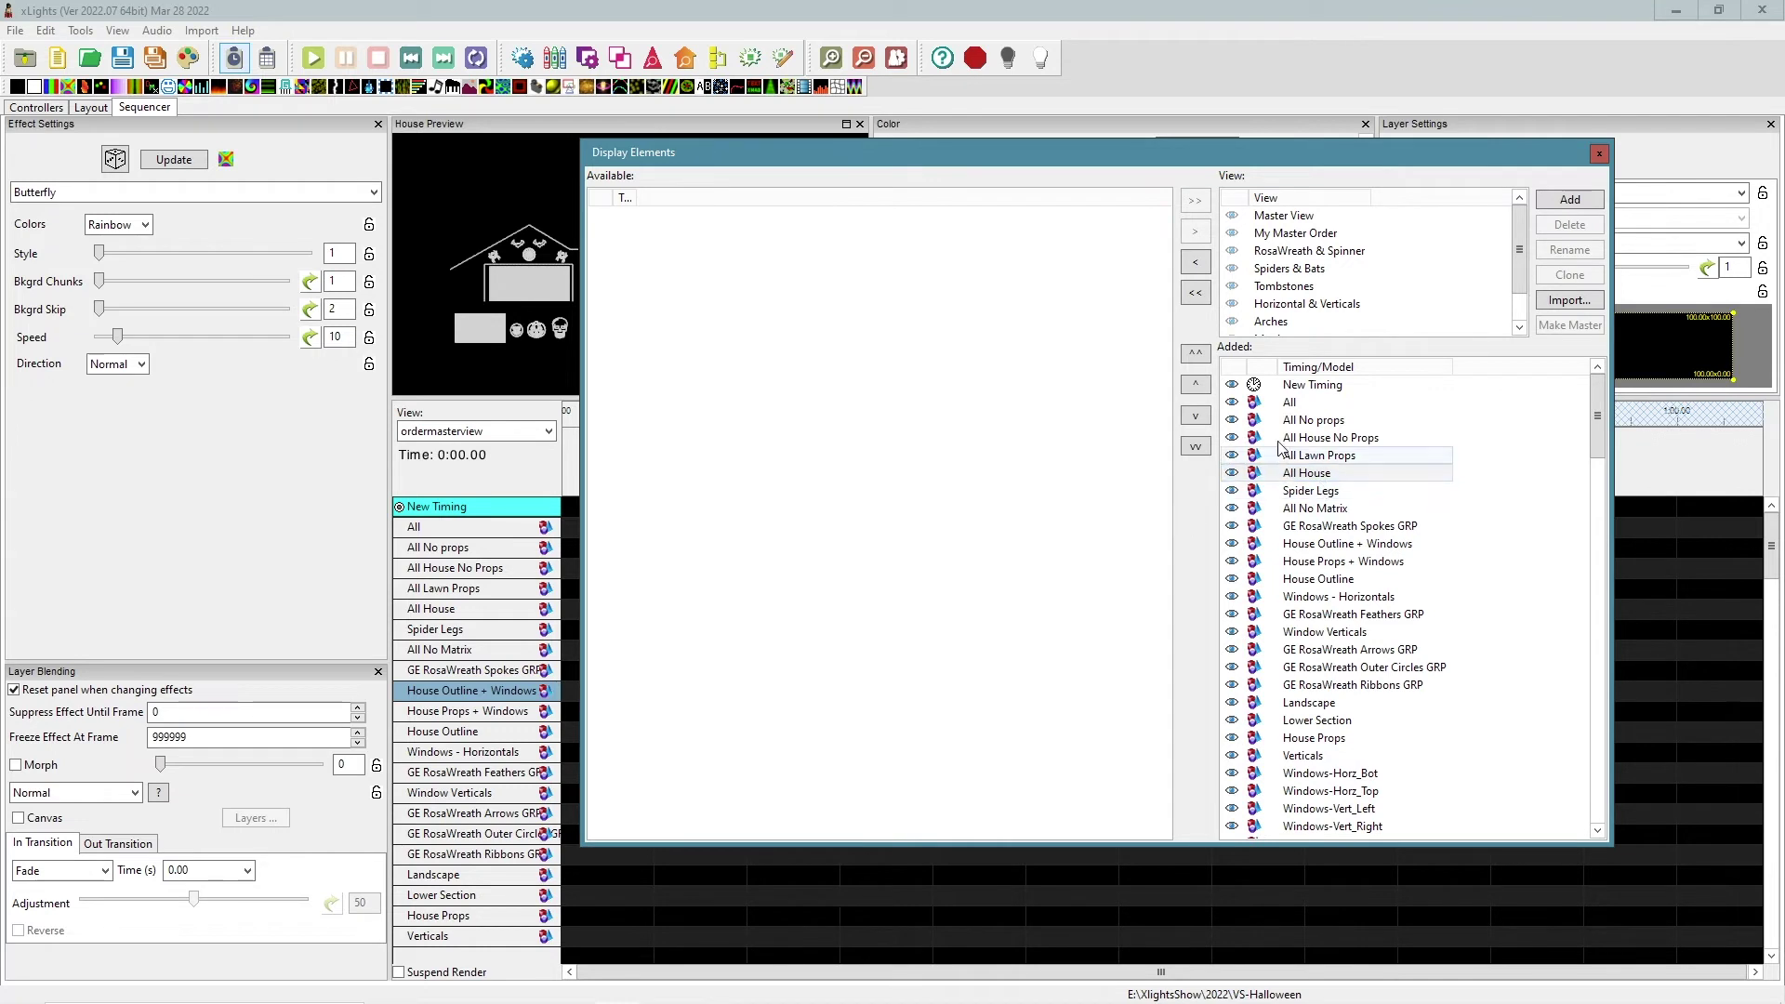
left_click_drag(1314, 508, 1341, 435)
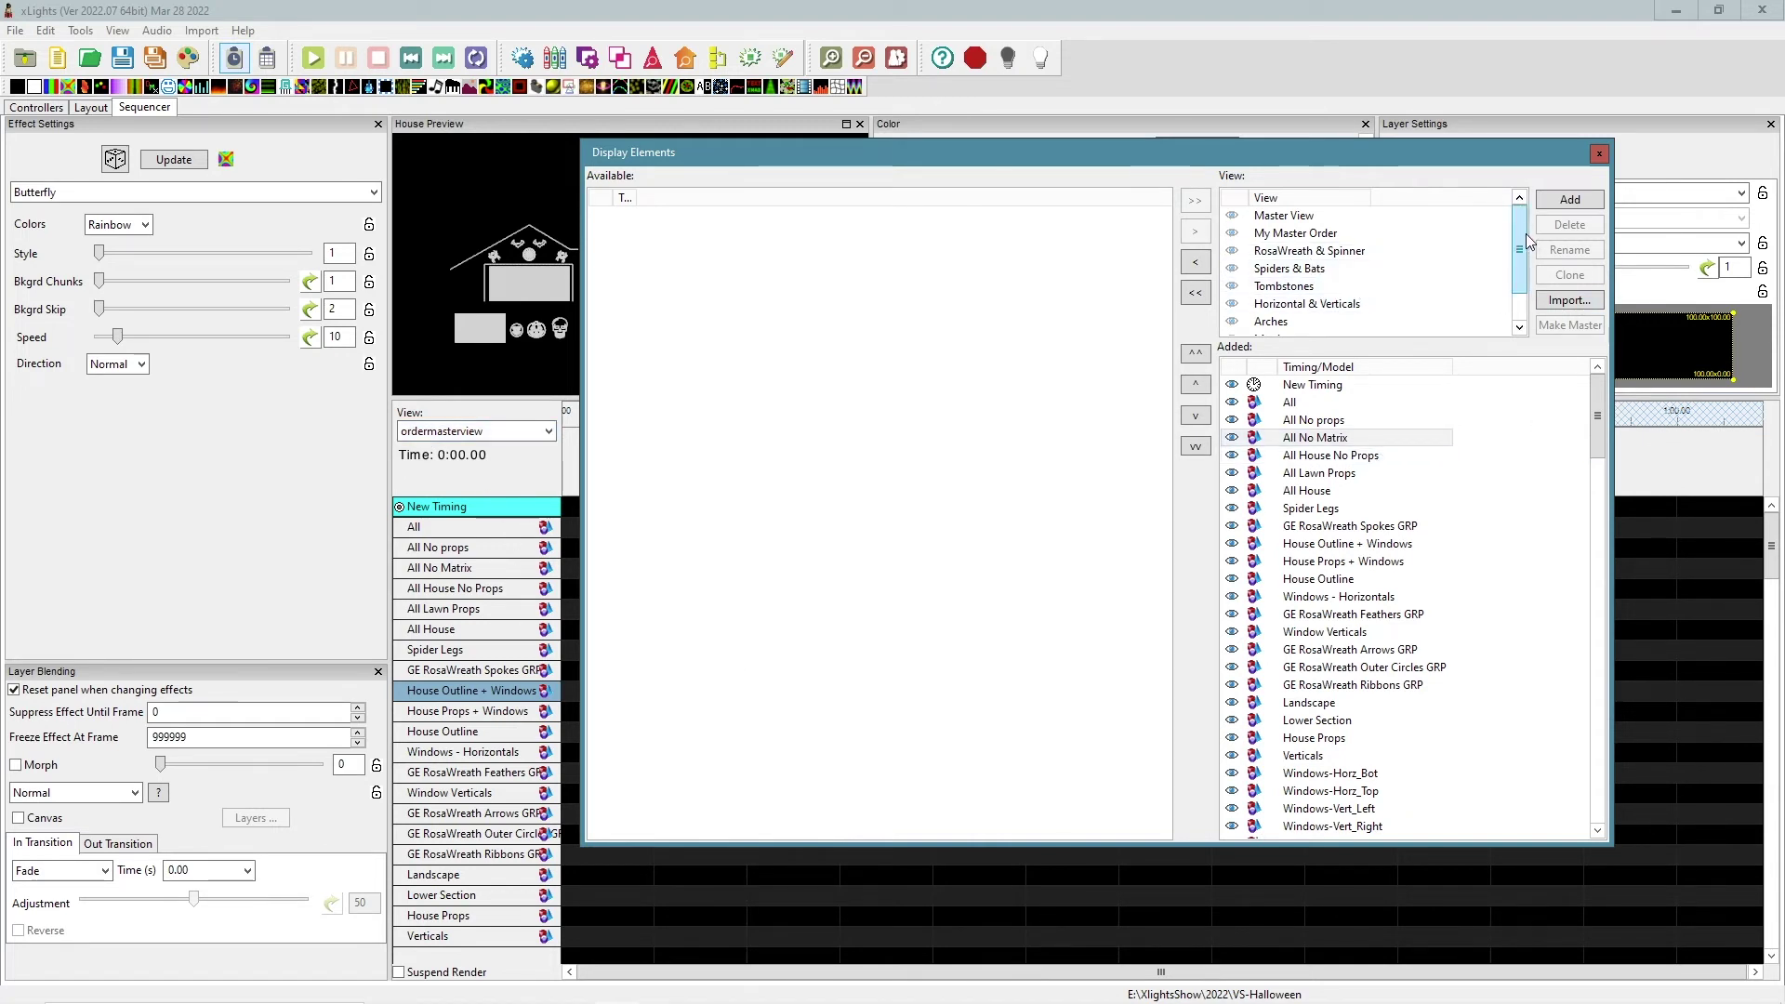
scroll(1525, 233, "down", 2)
Step: Make ordermasterview the Master View, close Display Elements, and check the sequencer rows
left_click(1301, 321)
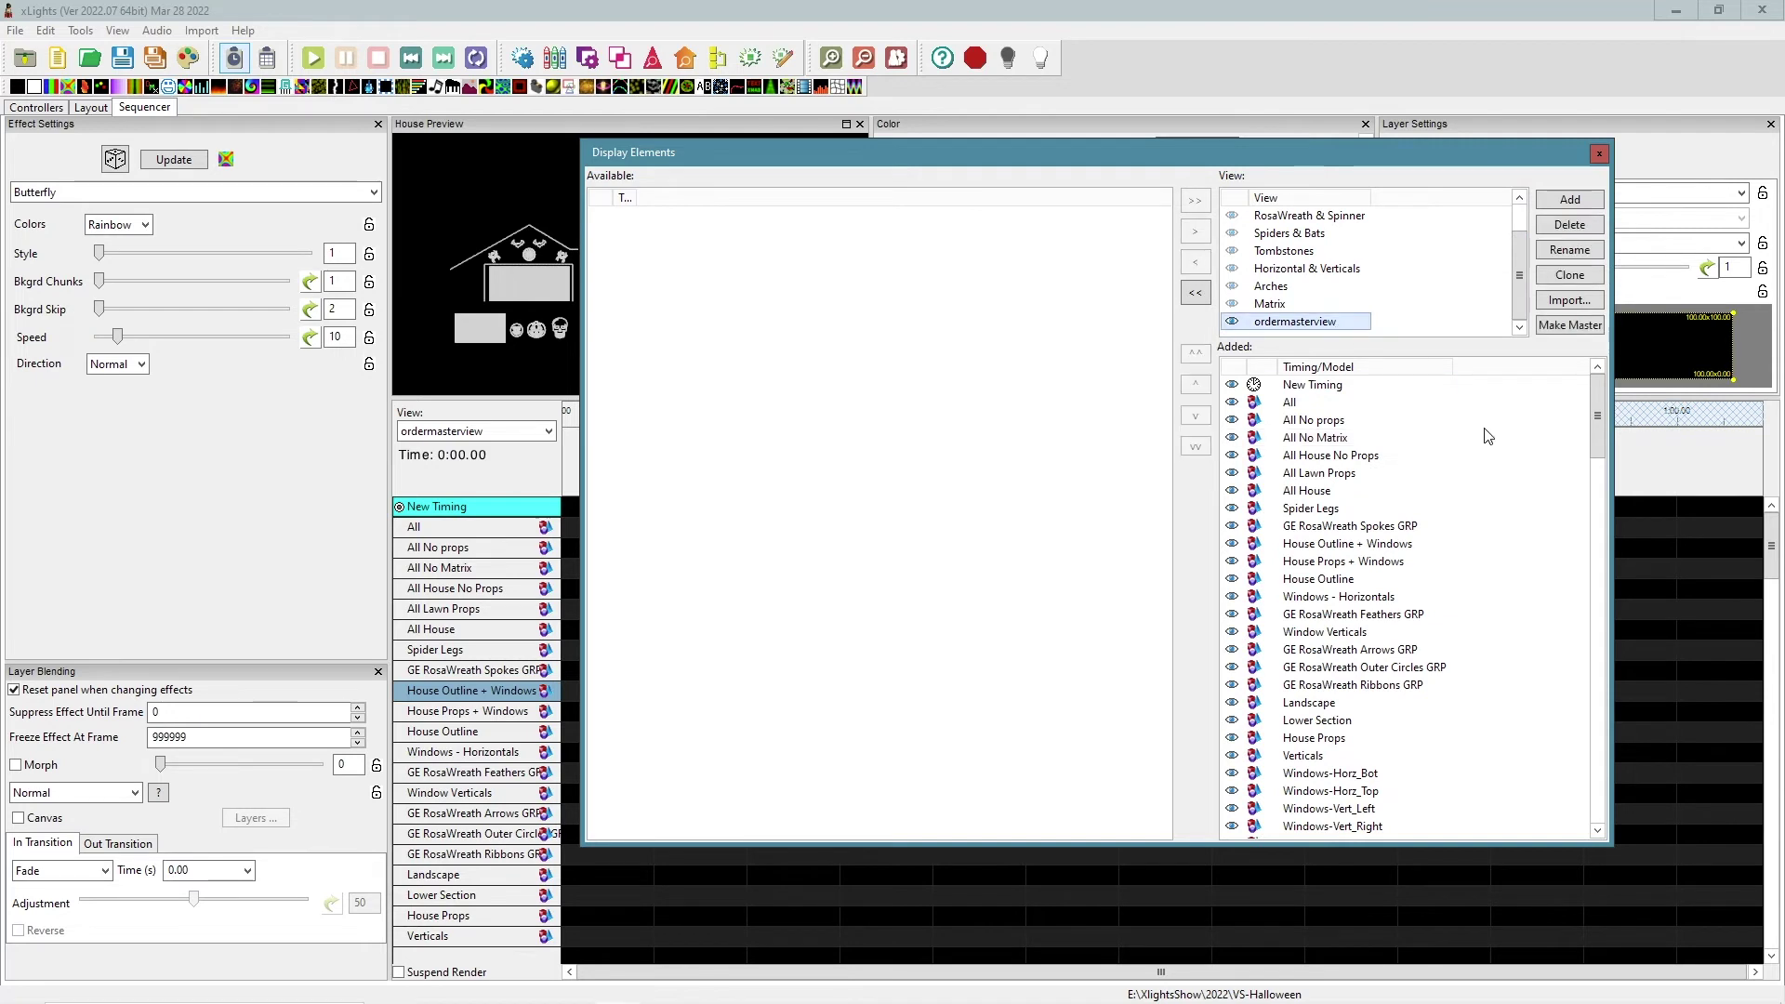
left_click(1573, 325)
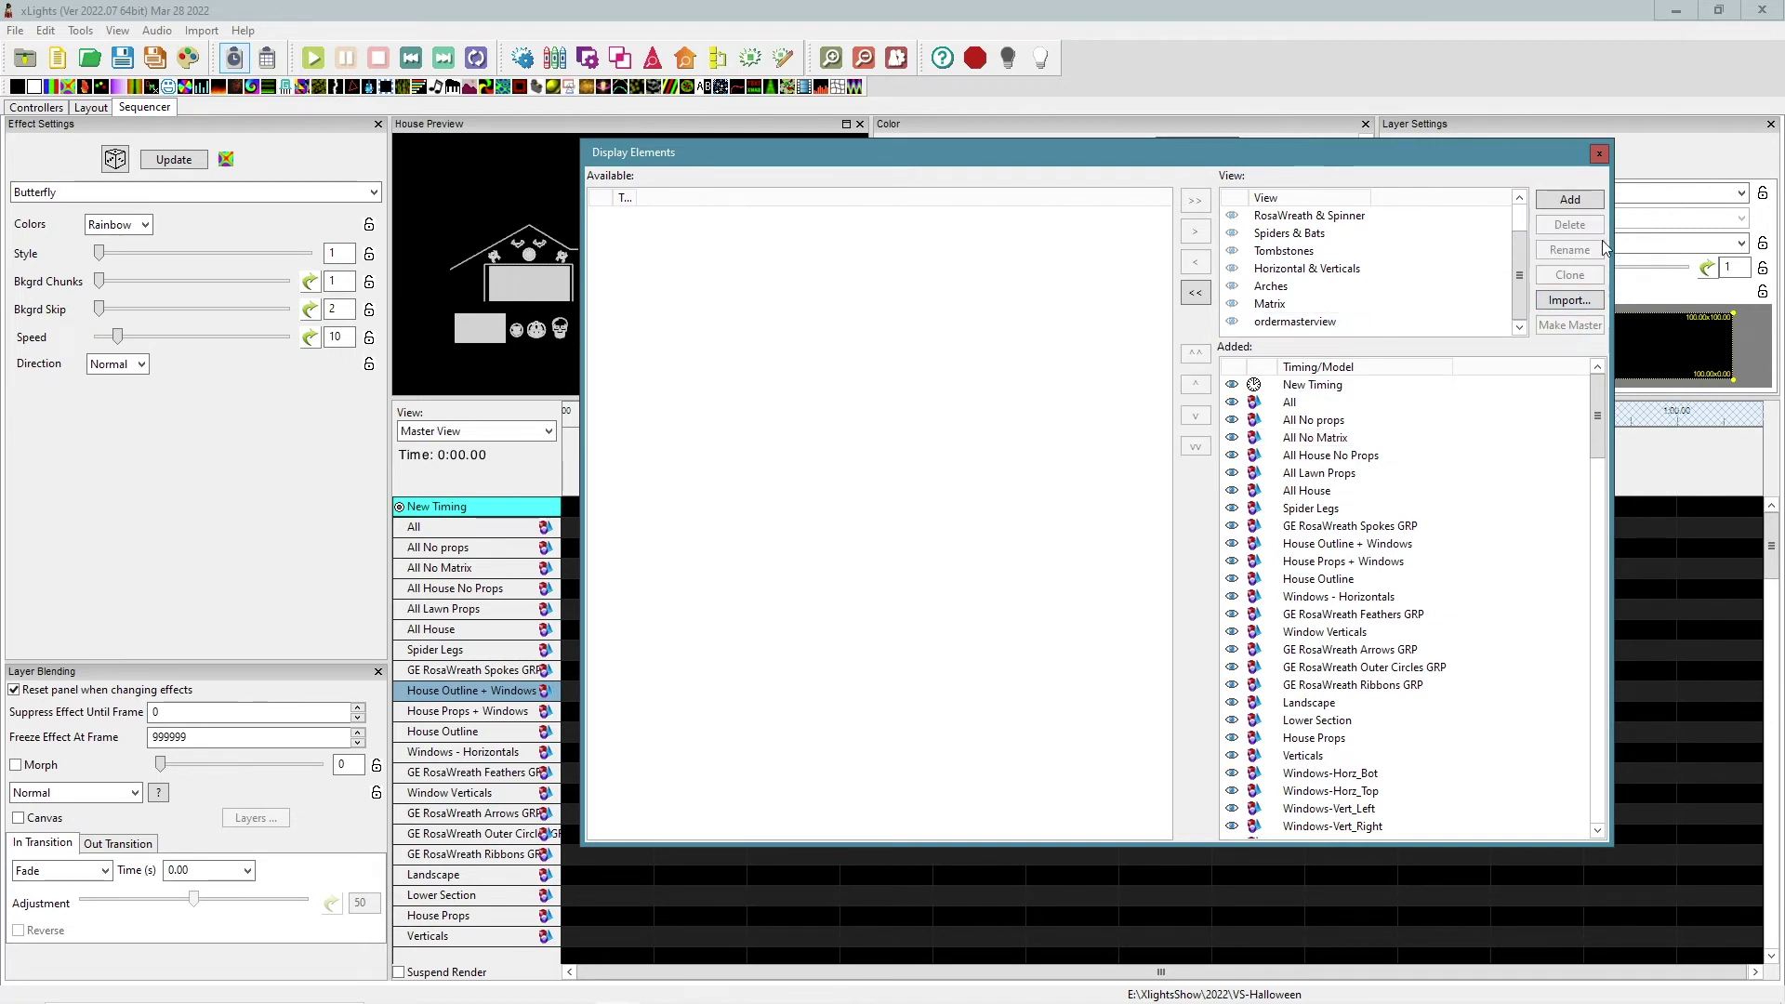
left_click(1596, 156)
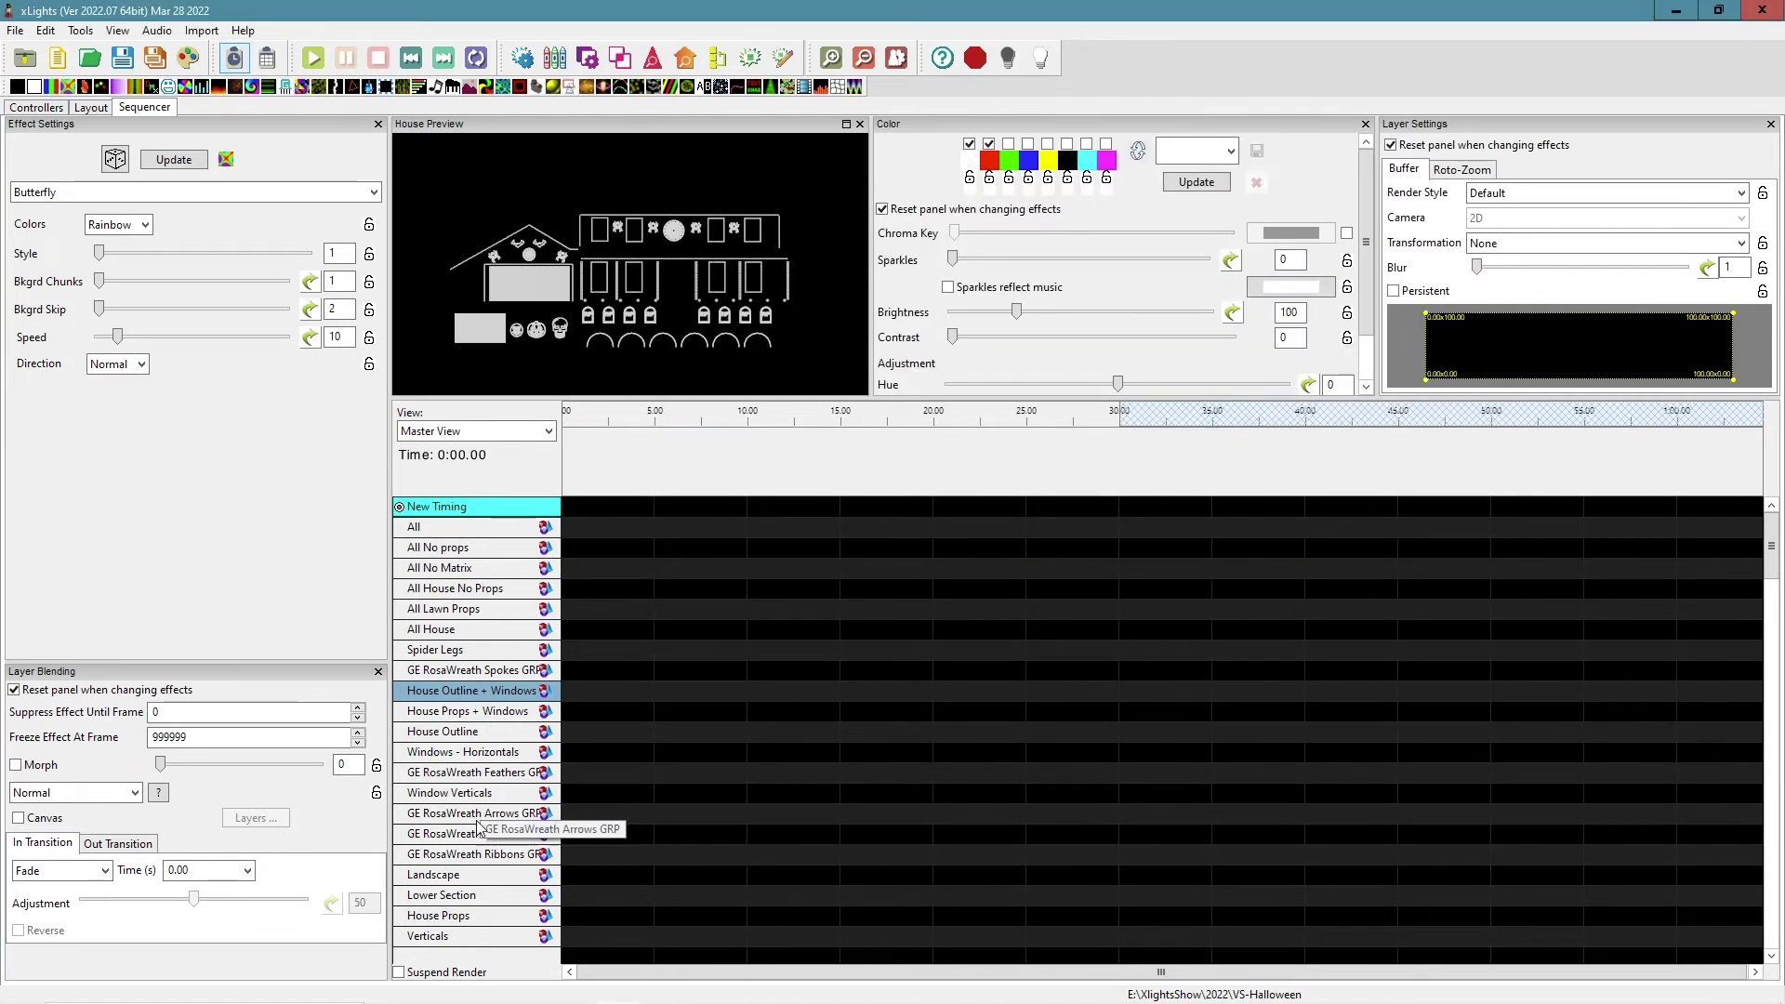
scroll(502, 649, "down", 1)
scroll(503, 649, "down", 2)
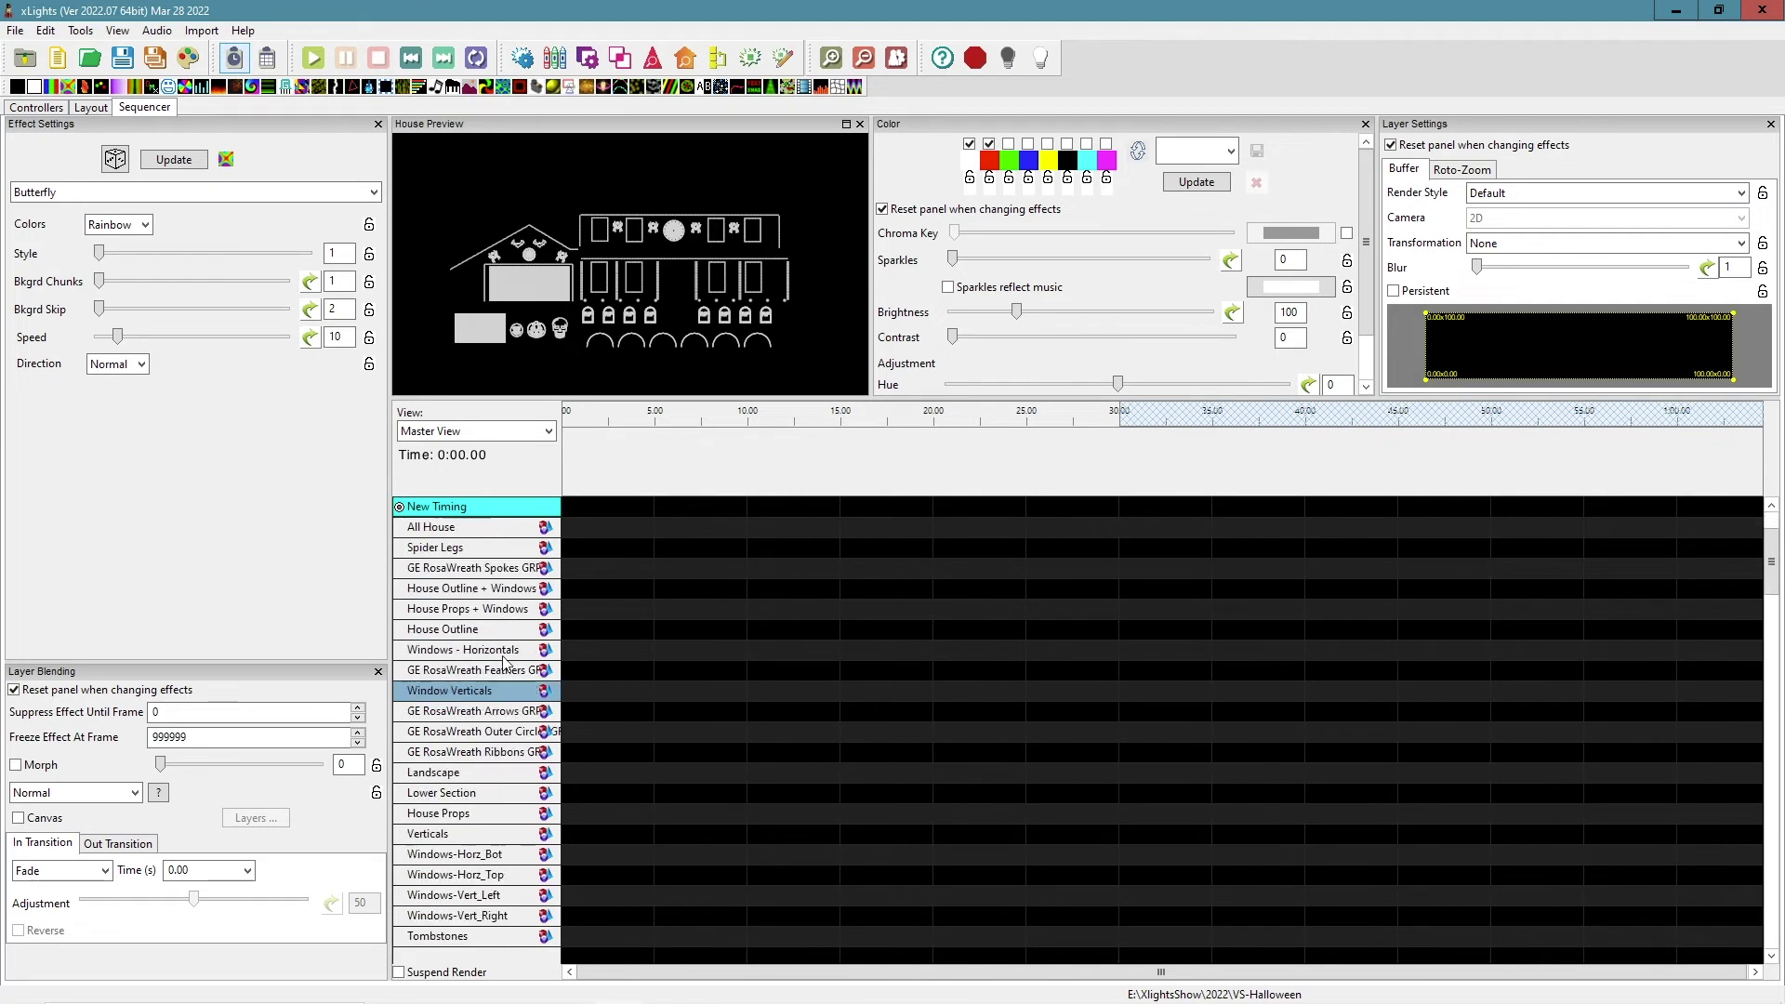
scroll(502, 685, "up", 2)
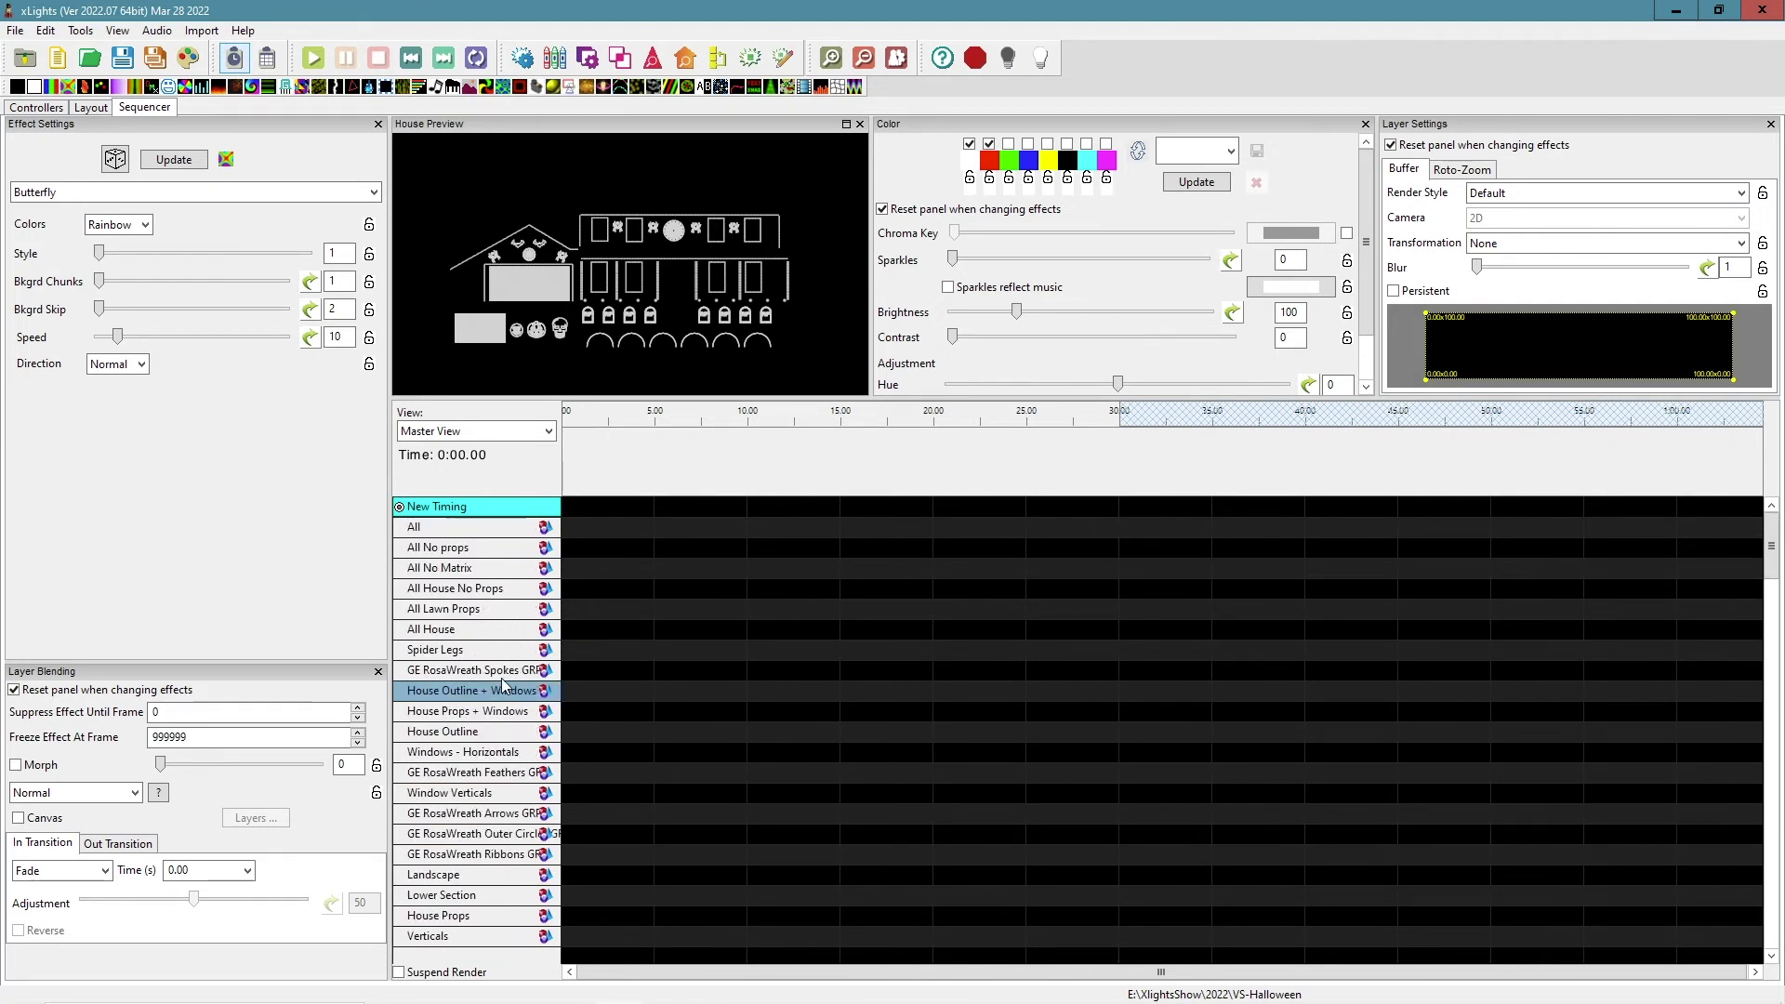
left_click(57, 59)
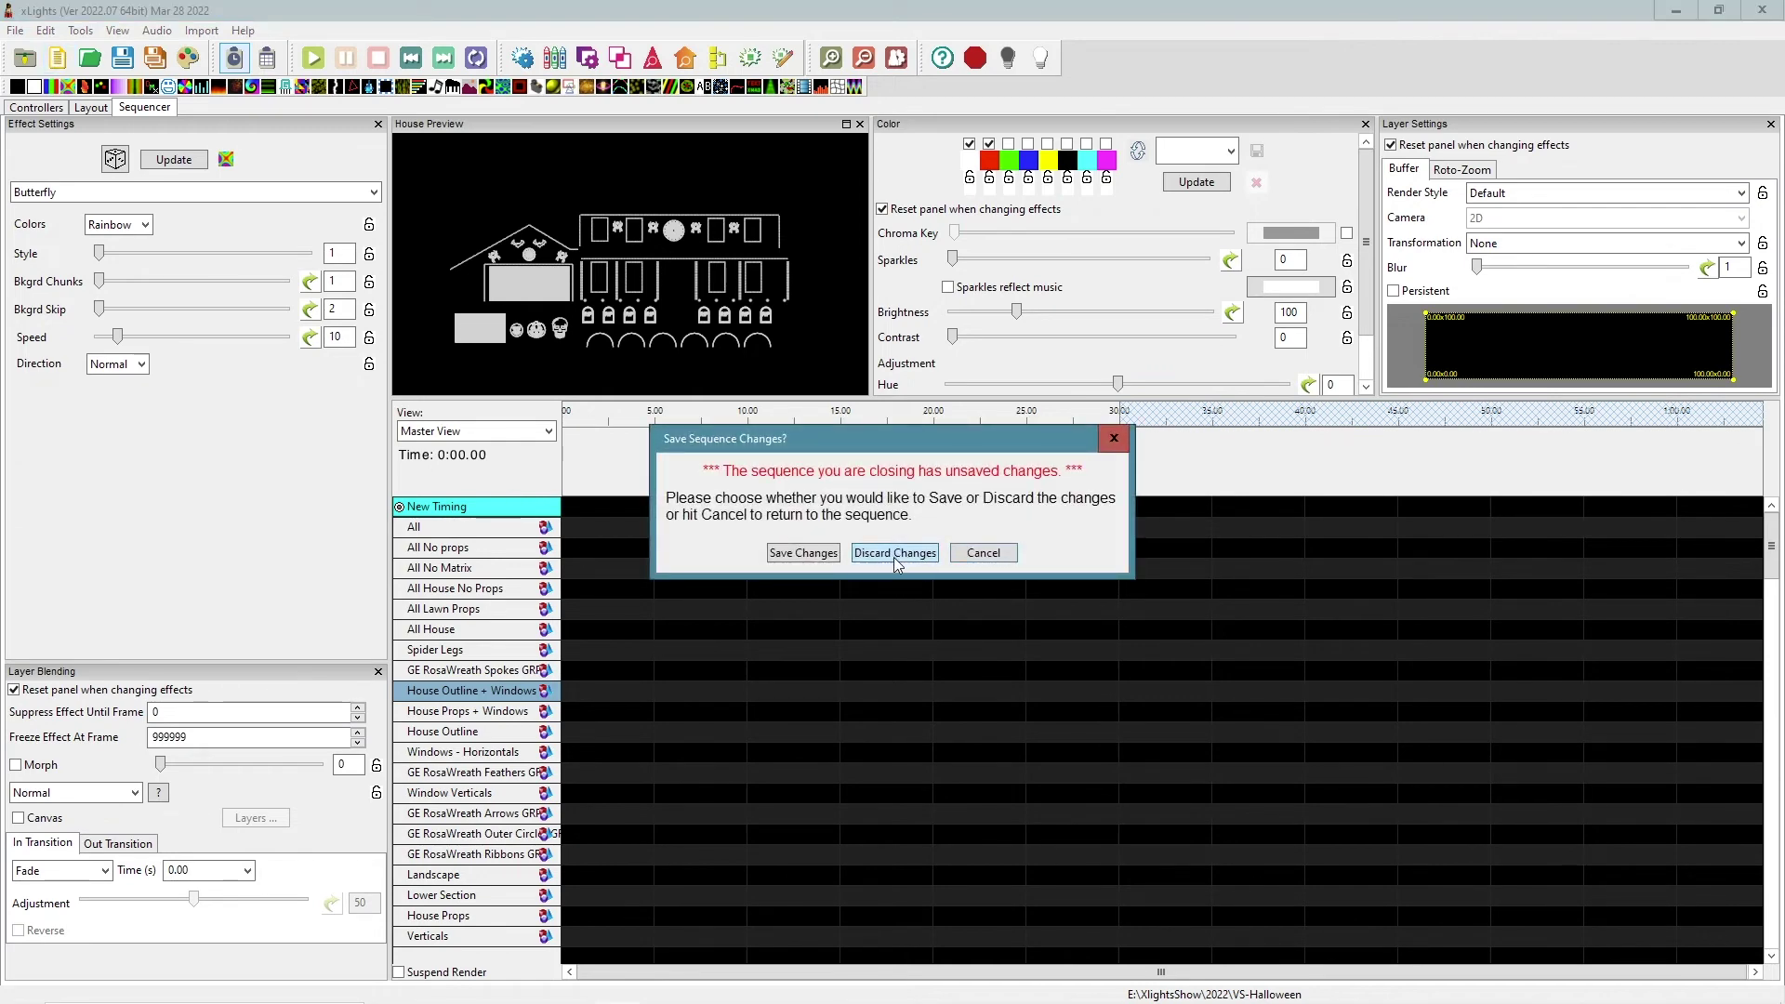
Step: Discard the old sequence's changes and create a new Animation sequence
left_click(894, 559)
left_click(327, 325)
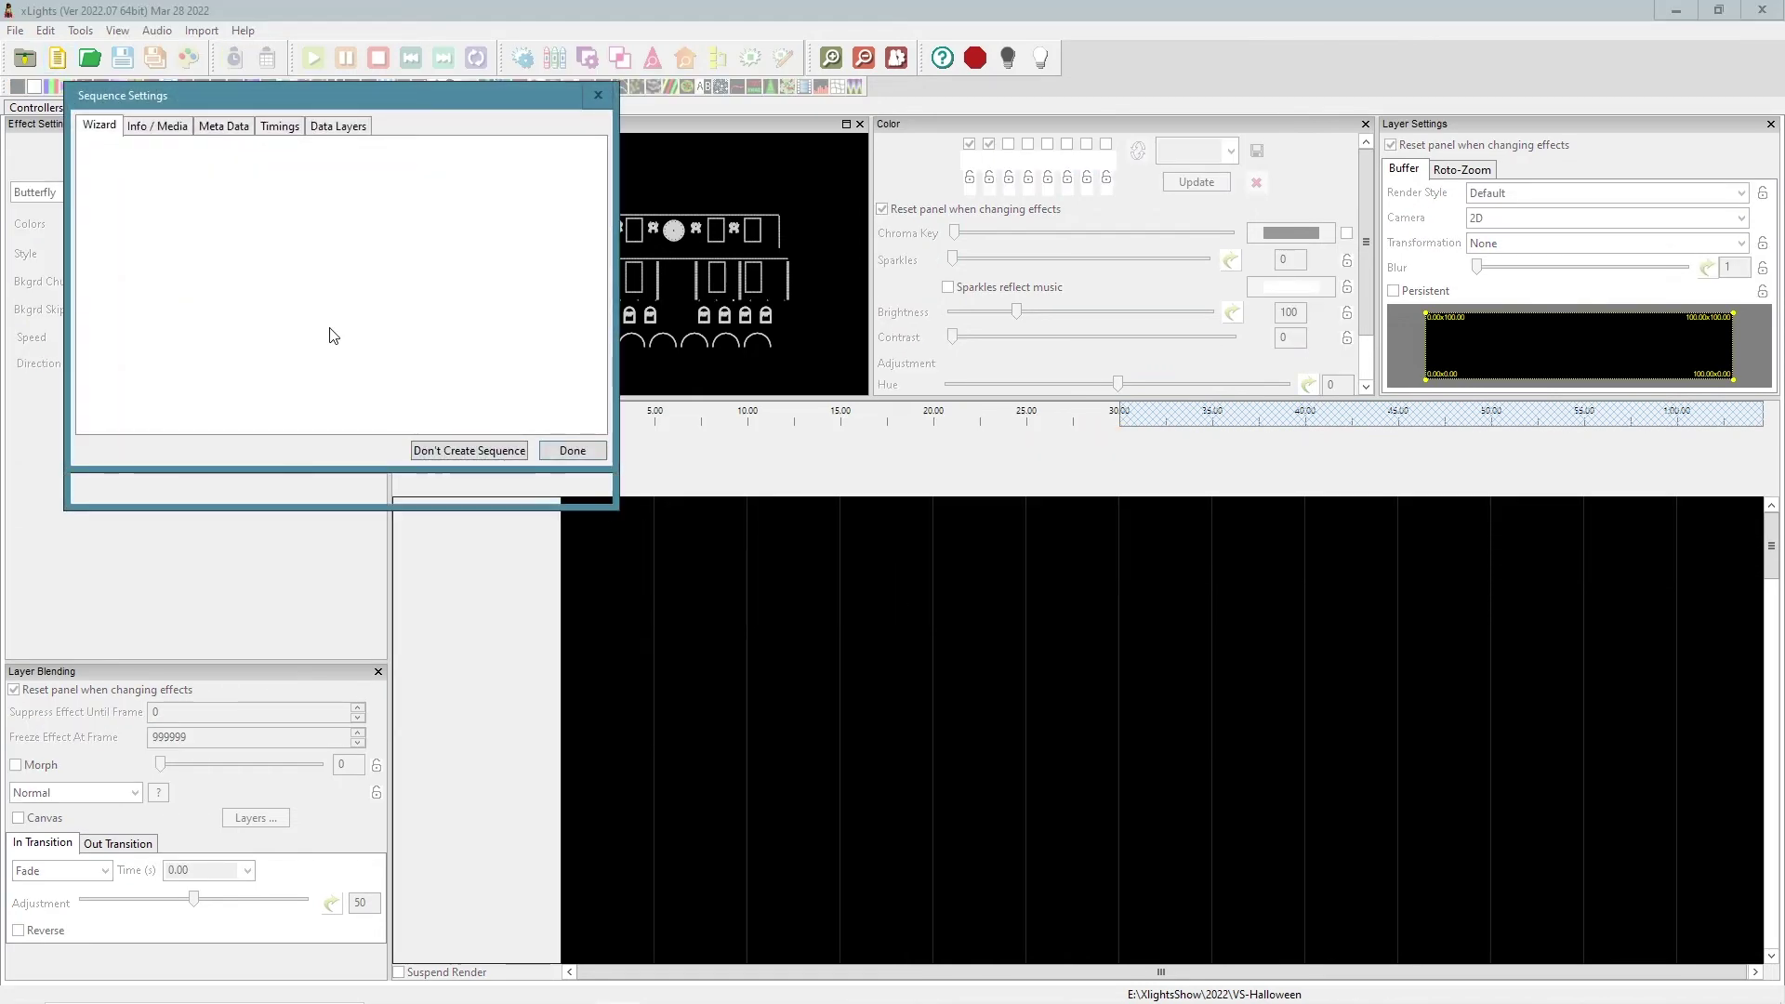
left_click(571, 451)
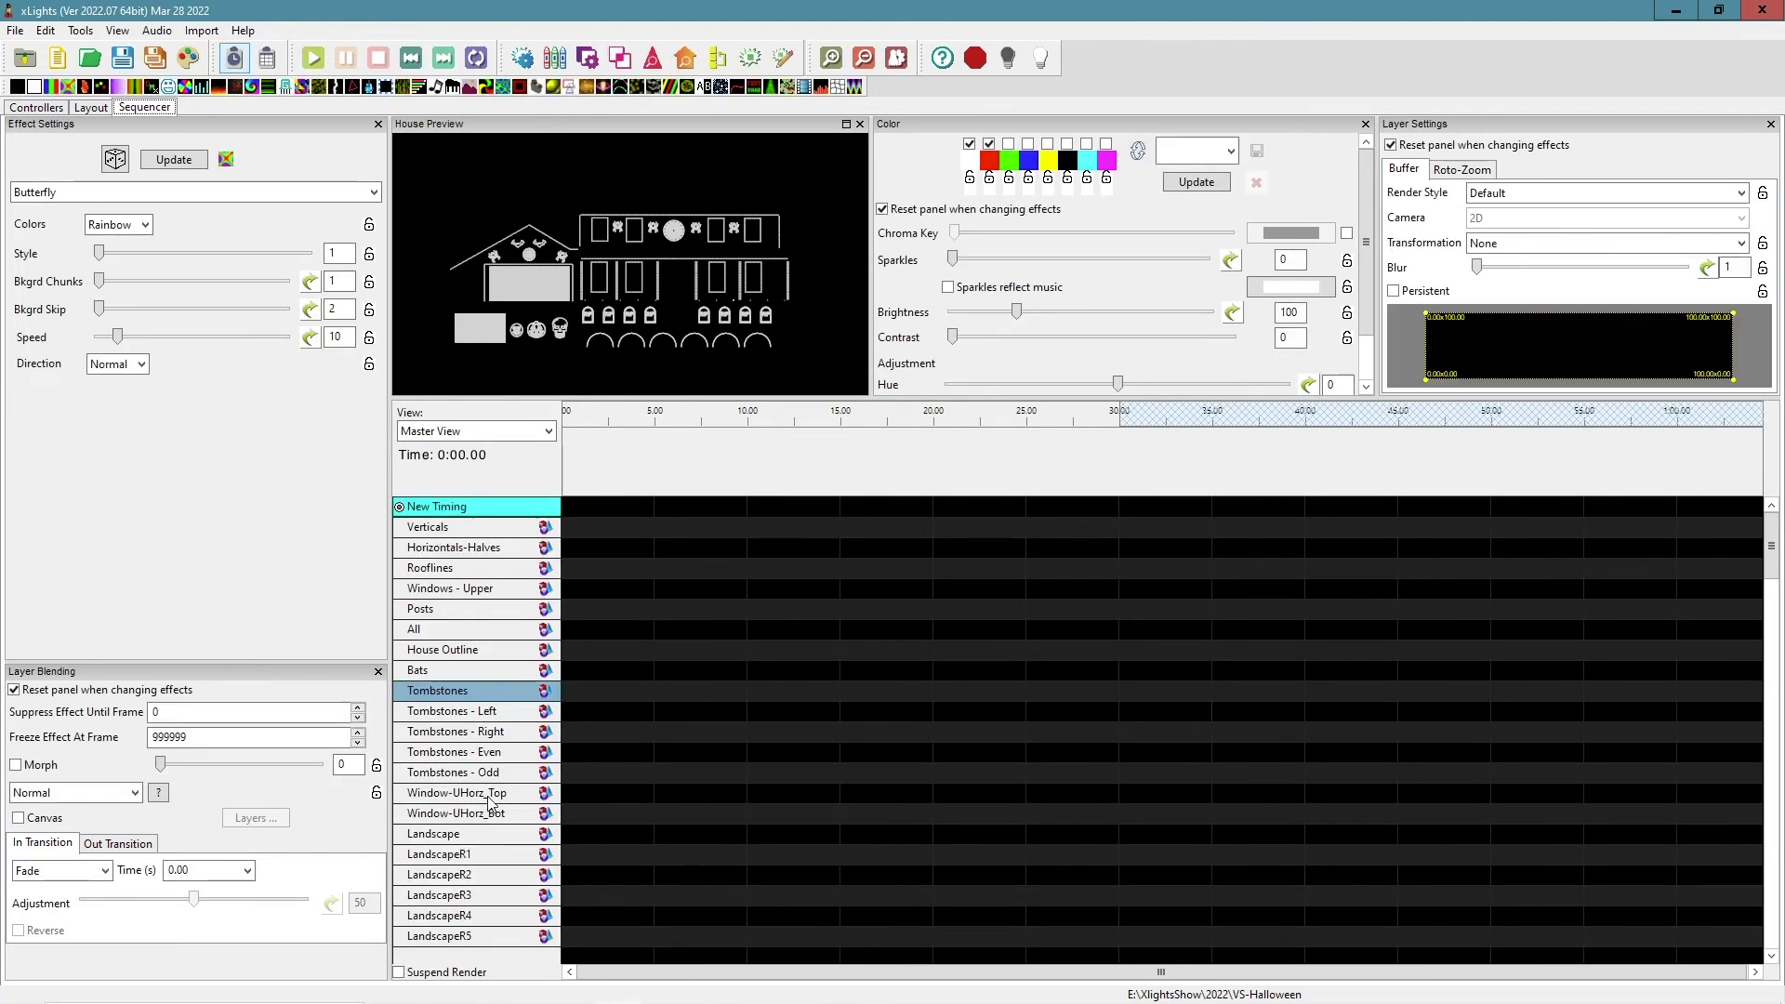
Step: Make ordermasterview the Master View for this sequence and close Display Elements
left_click(717, 57)
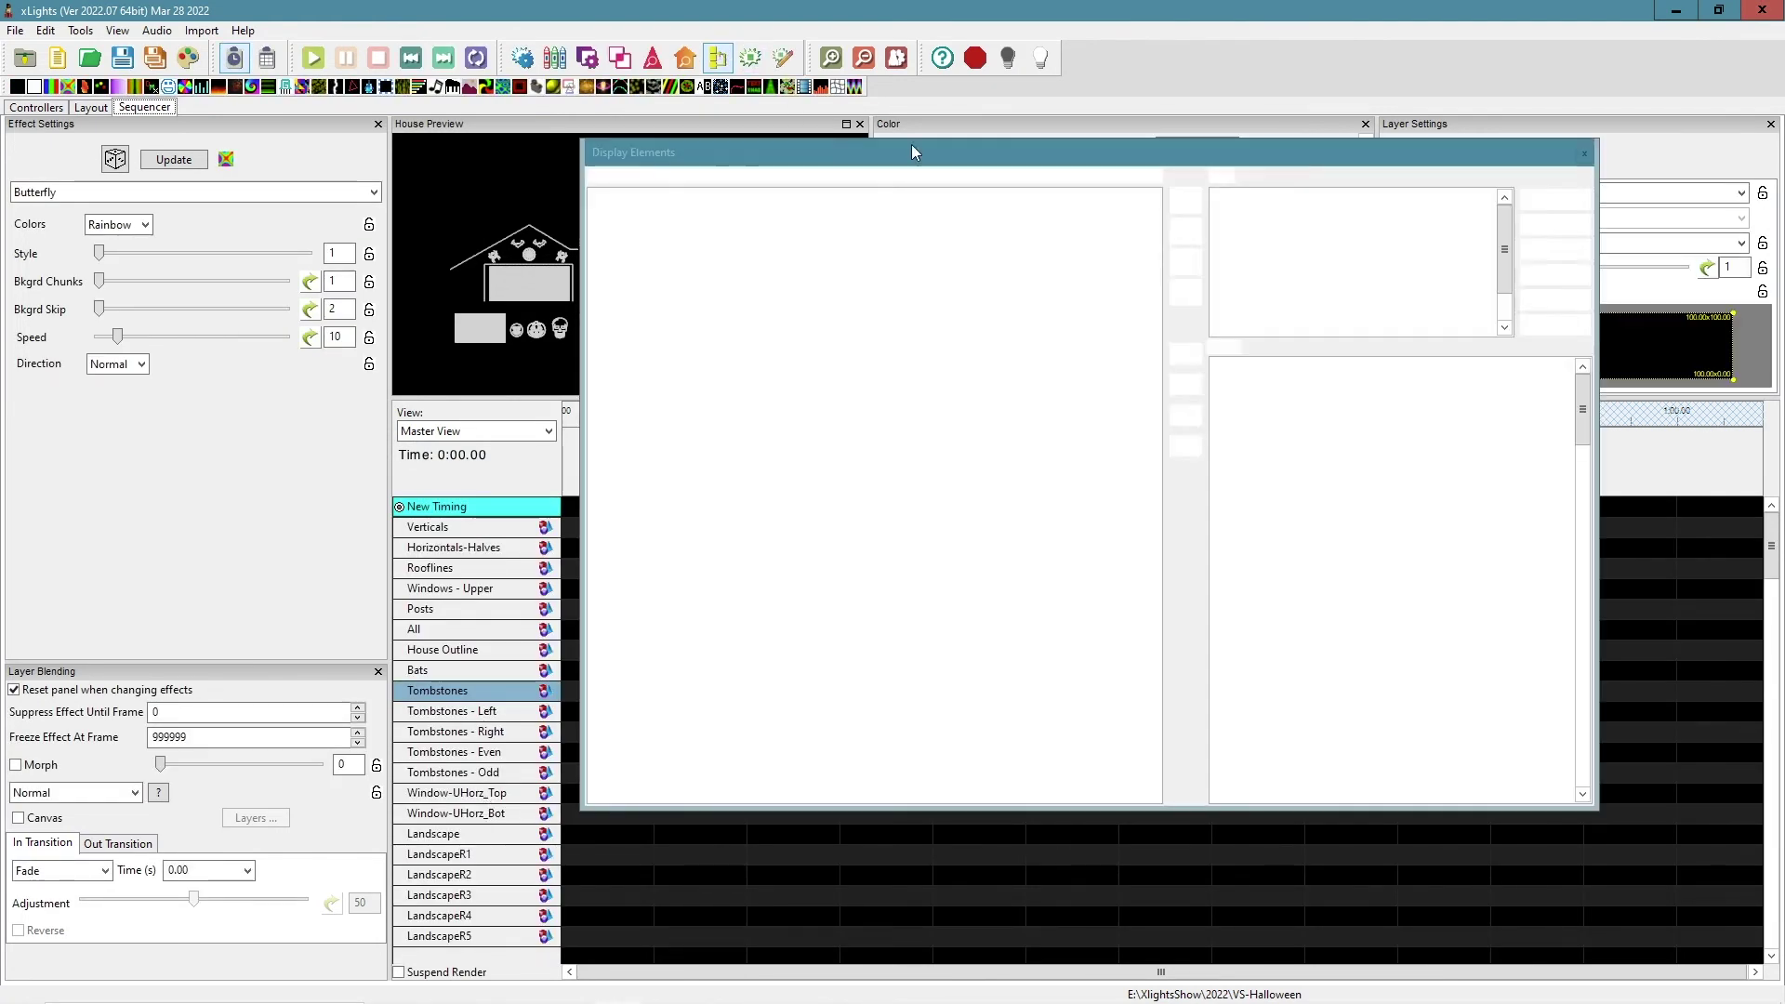
left_click_drag(1504, 249, 1504, 277)
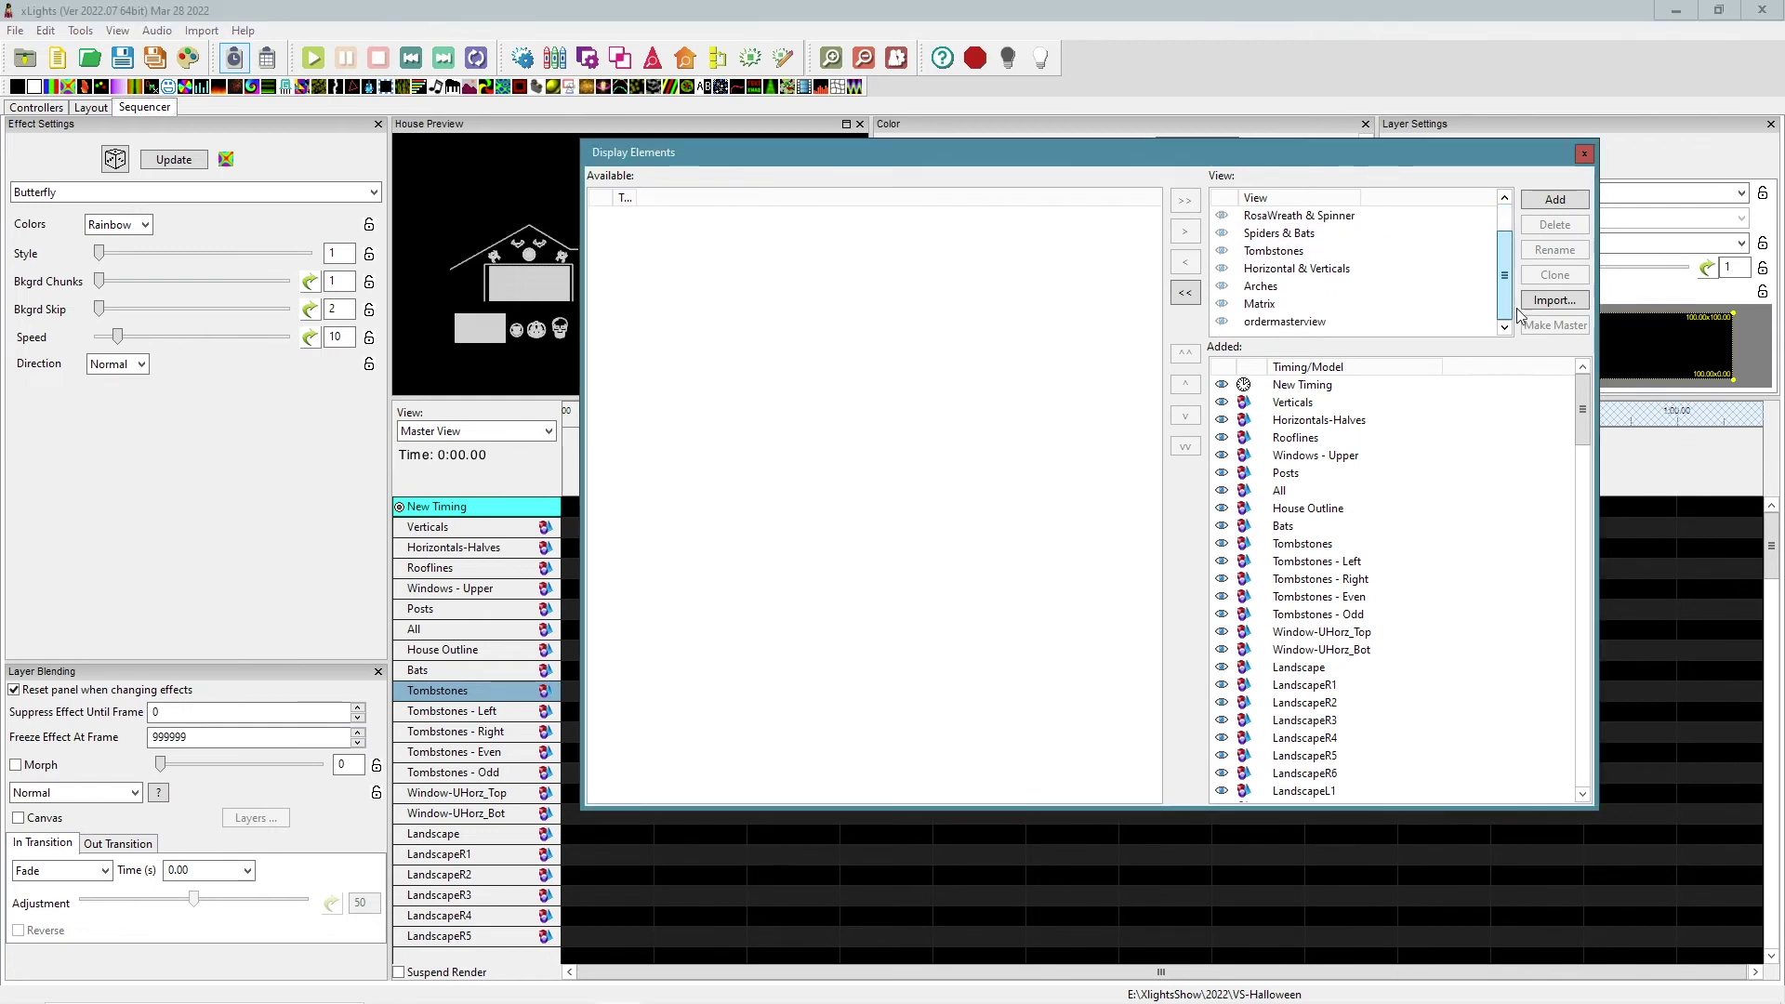
left_click(1314, 325)
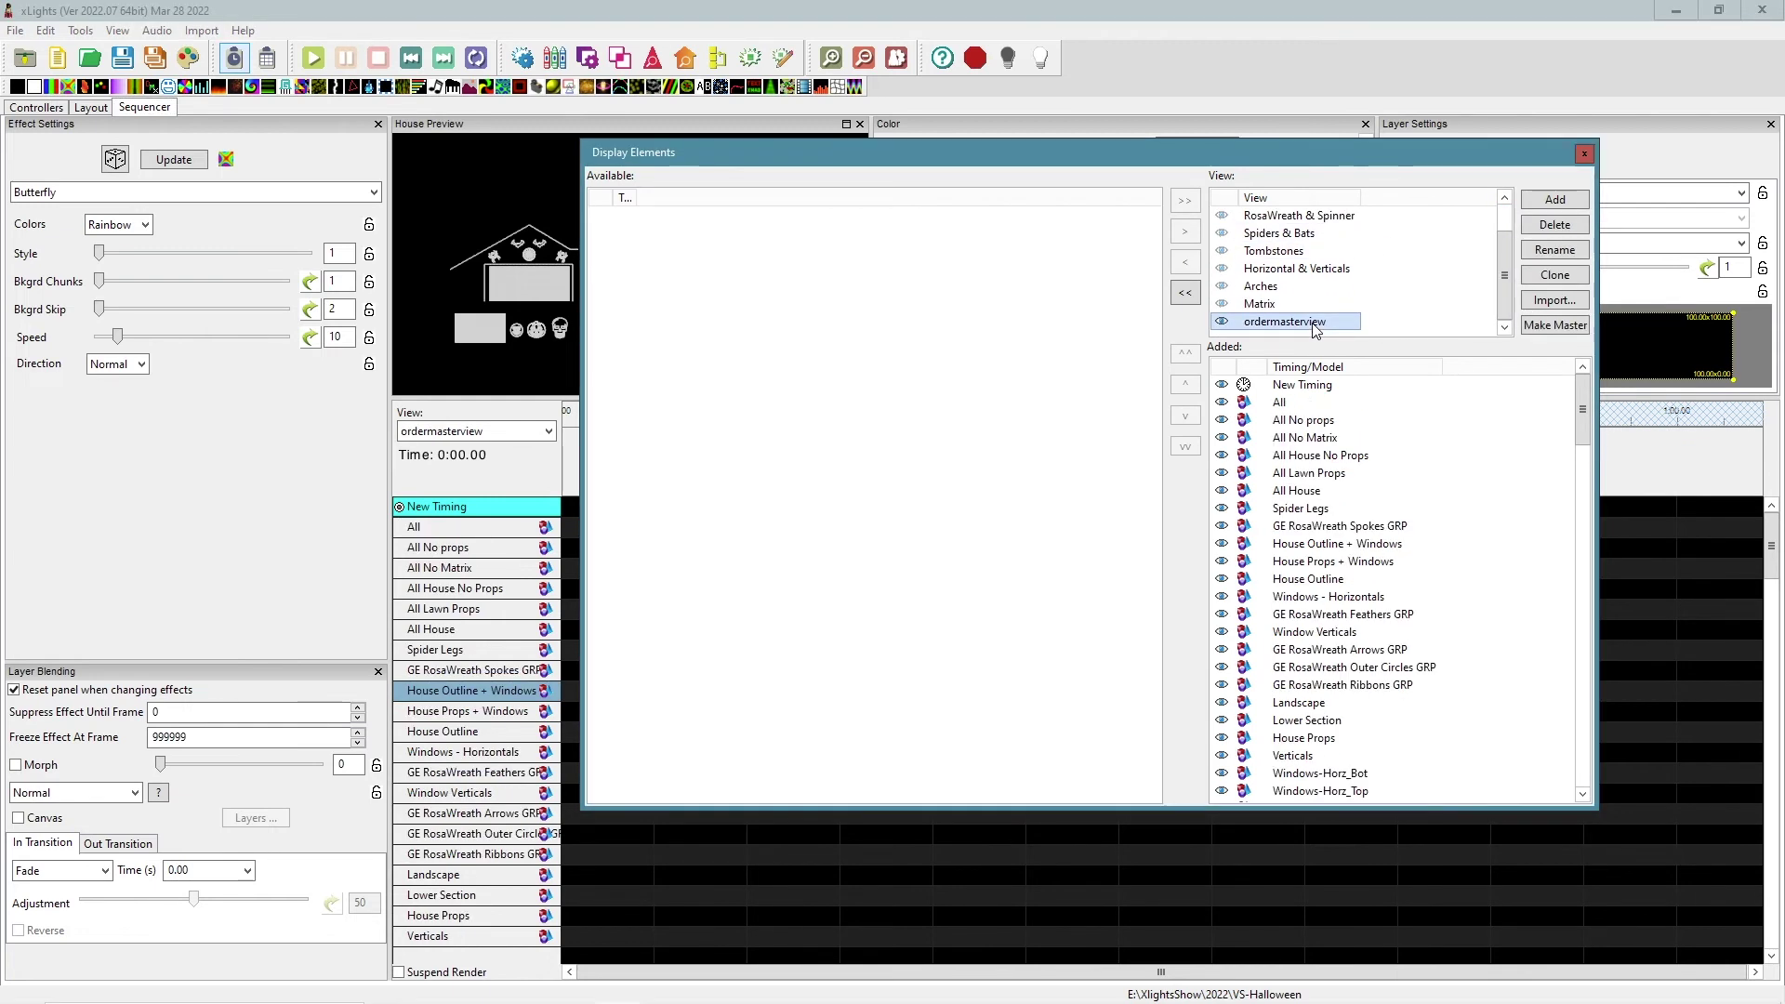
left_click(1543, 327)
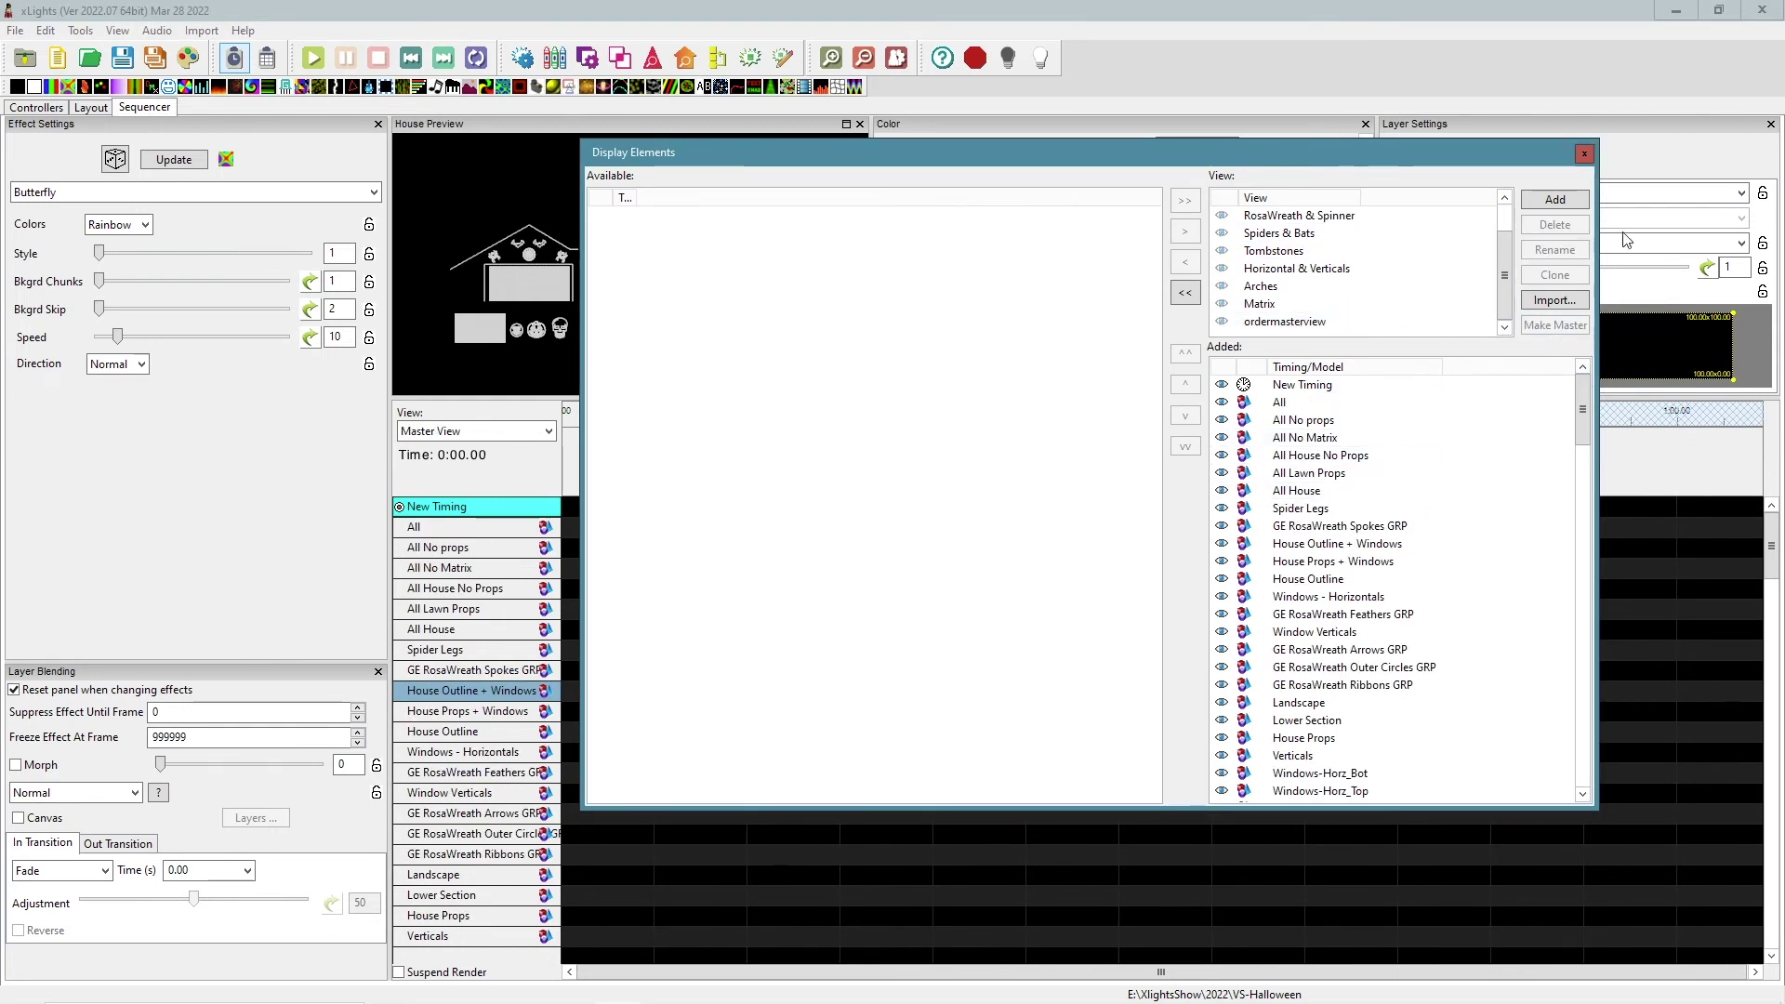
left_click(1583, 153)
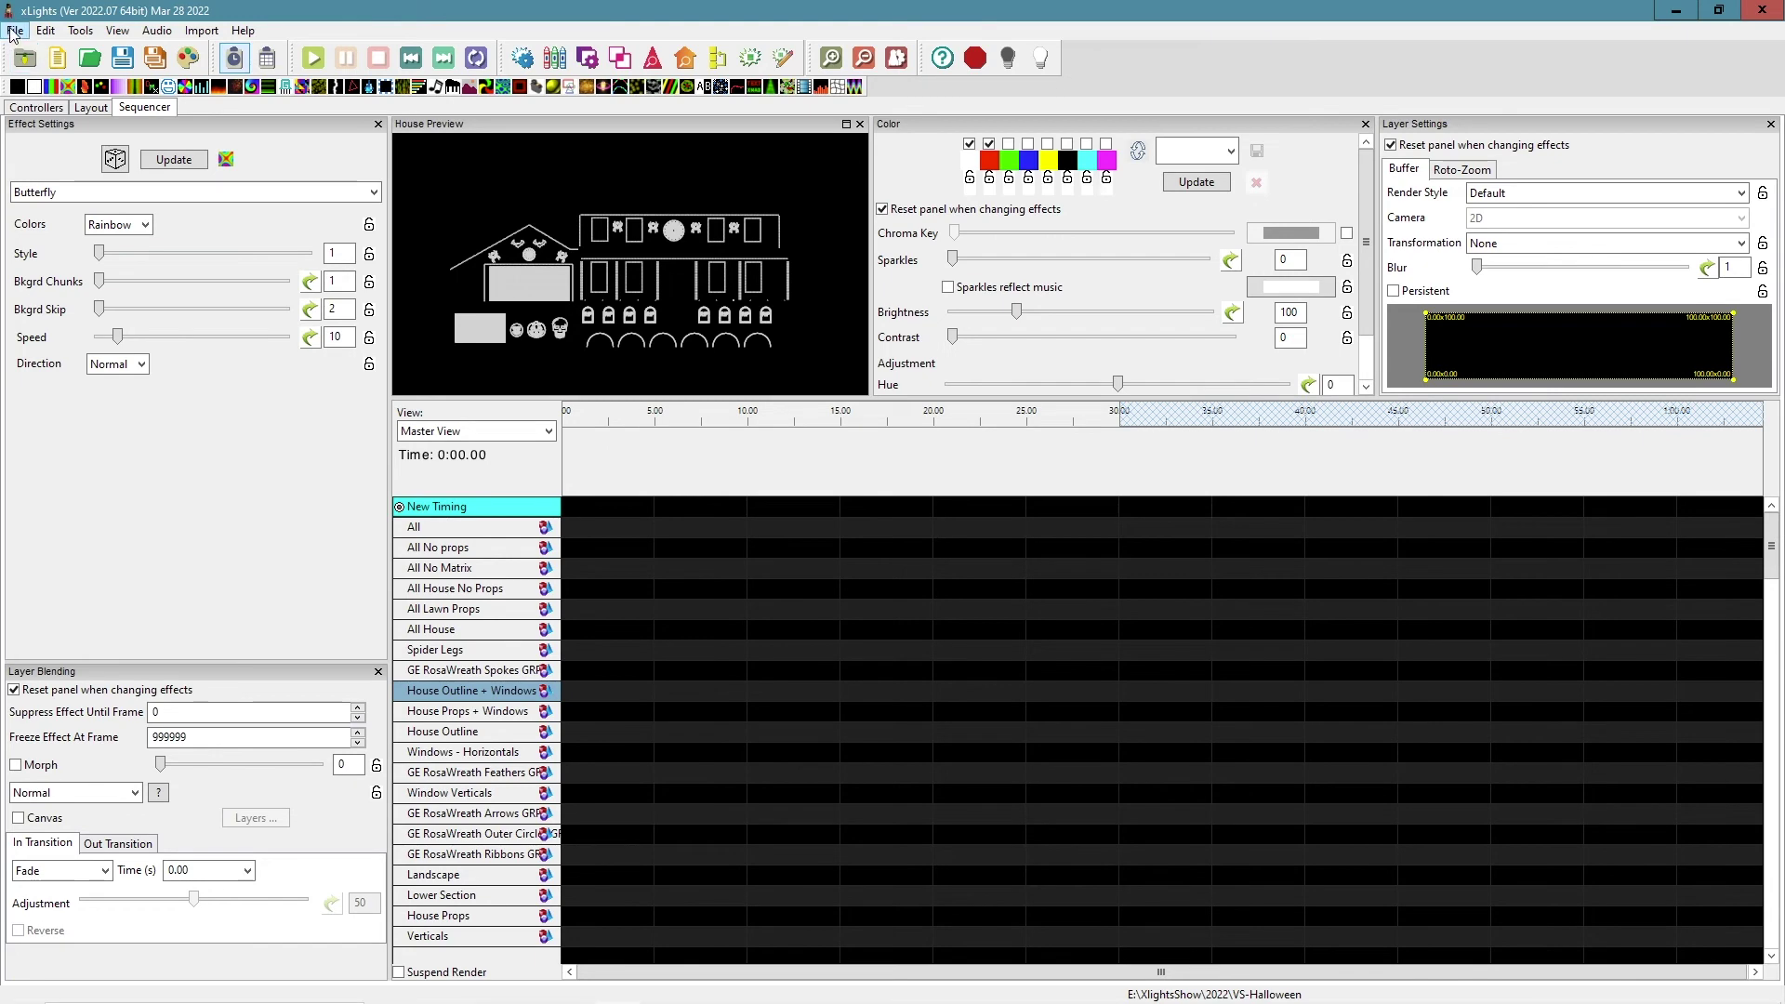
Step: In Preferences, Sequences tab, set Default View for New Sequences to ordermasterview and save
left_click(15, 31)
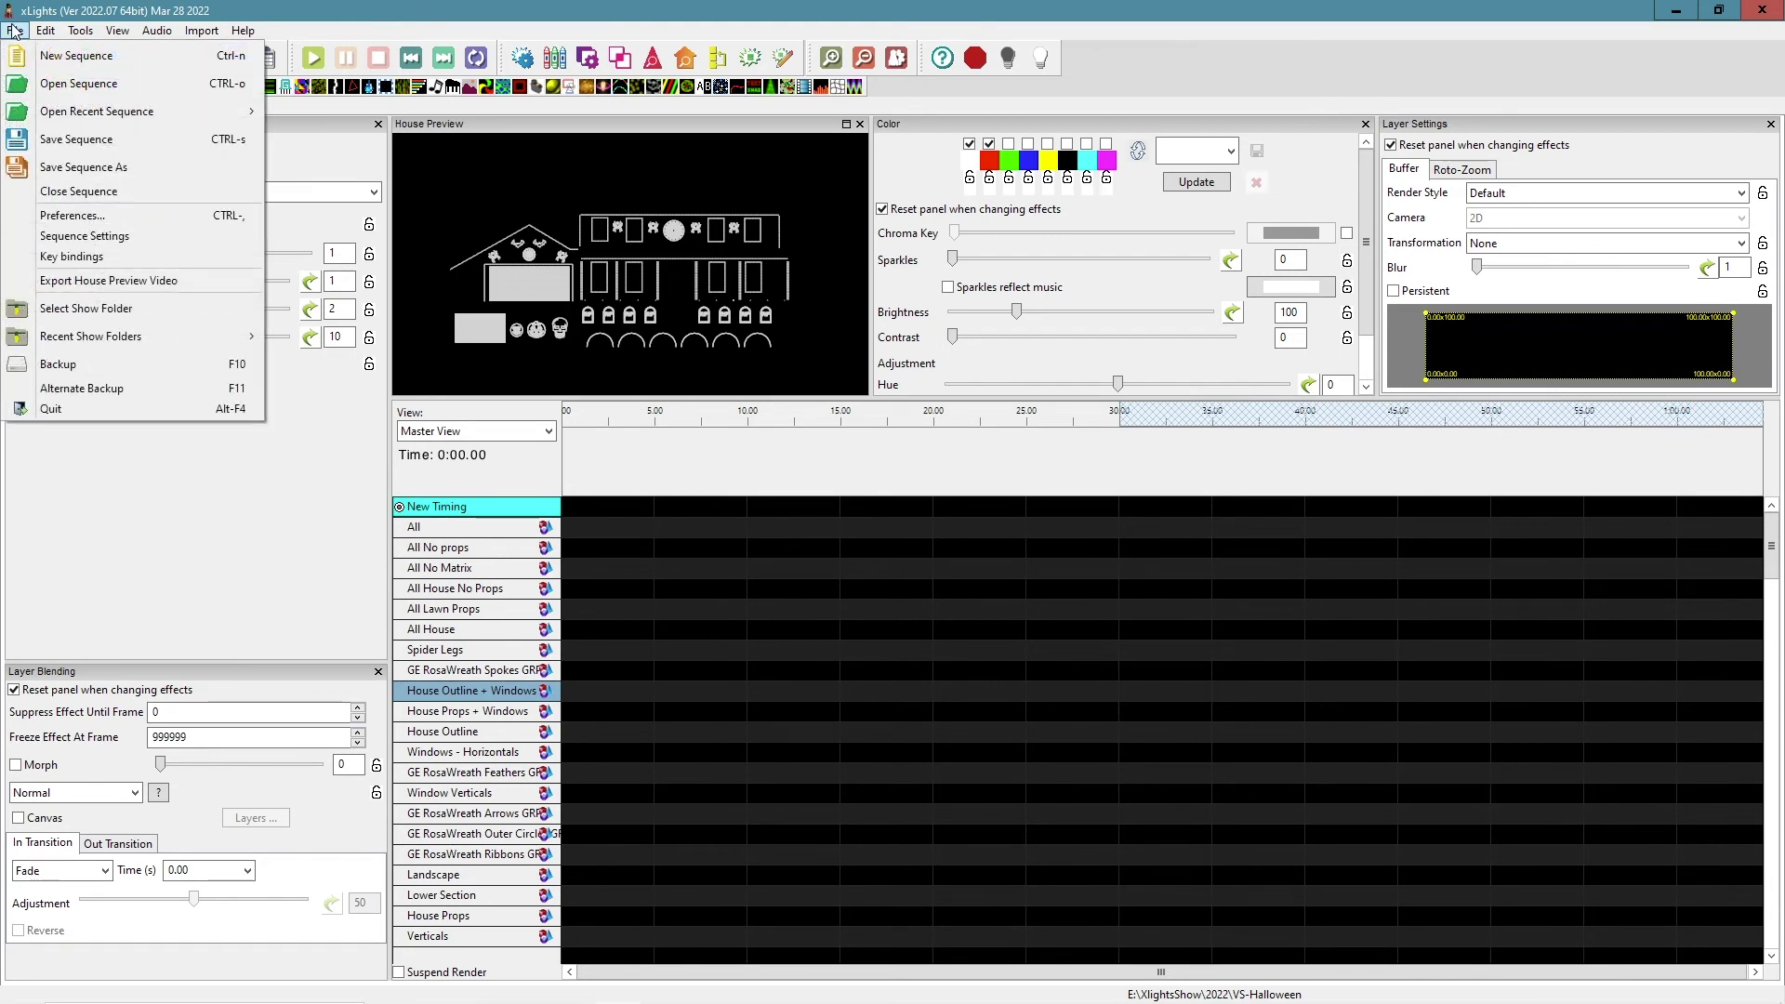
left_click(93, 216)
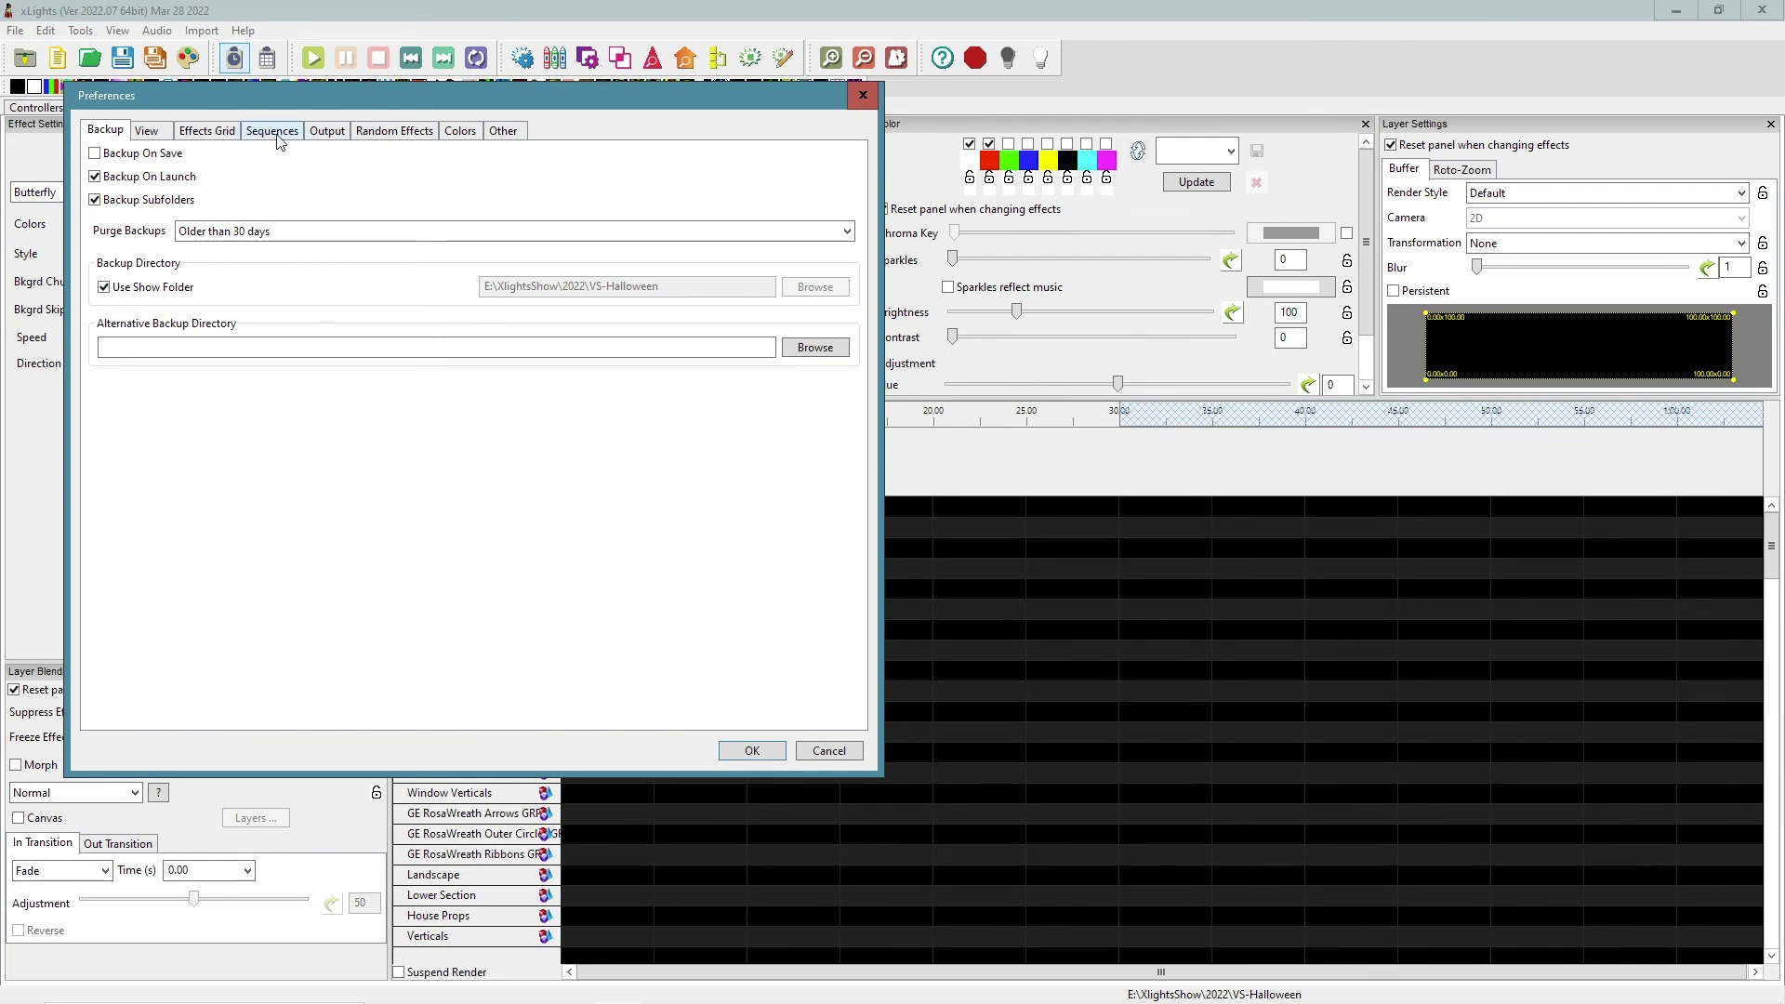
left_click(276, 132)
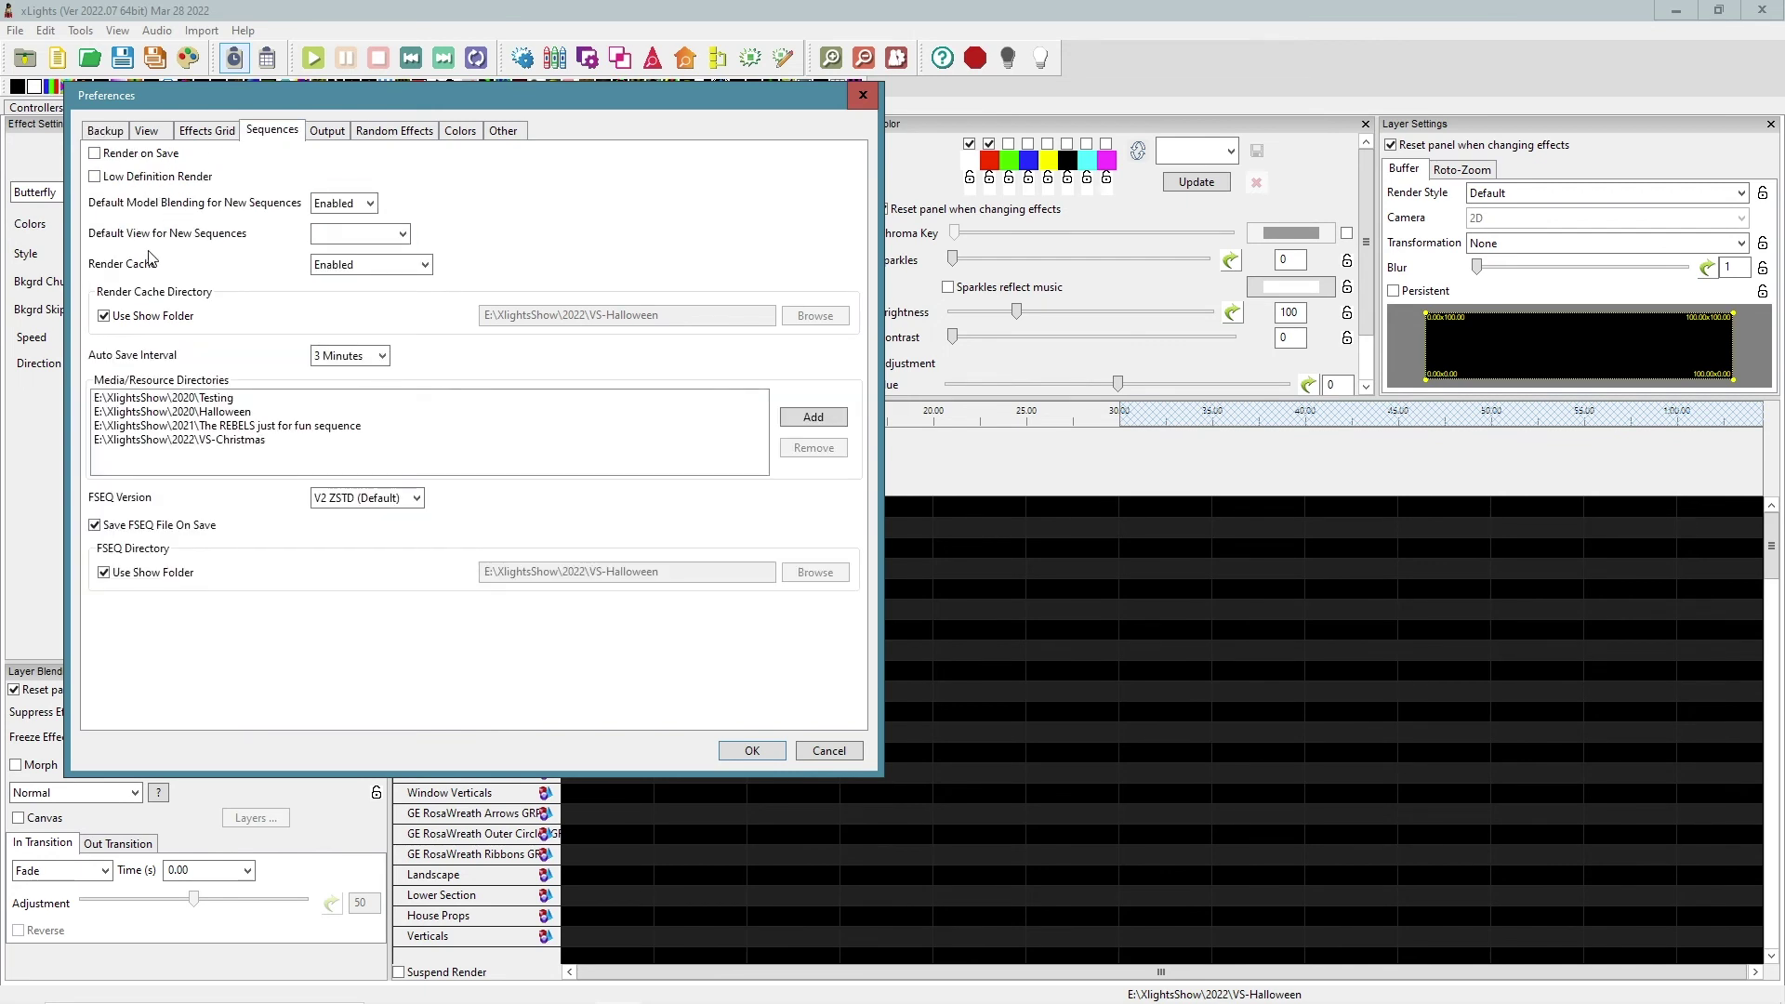
left_click(357, 233)
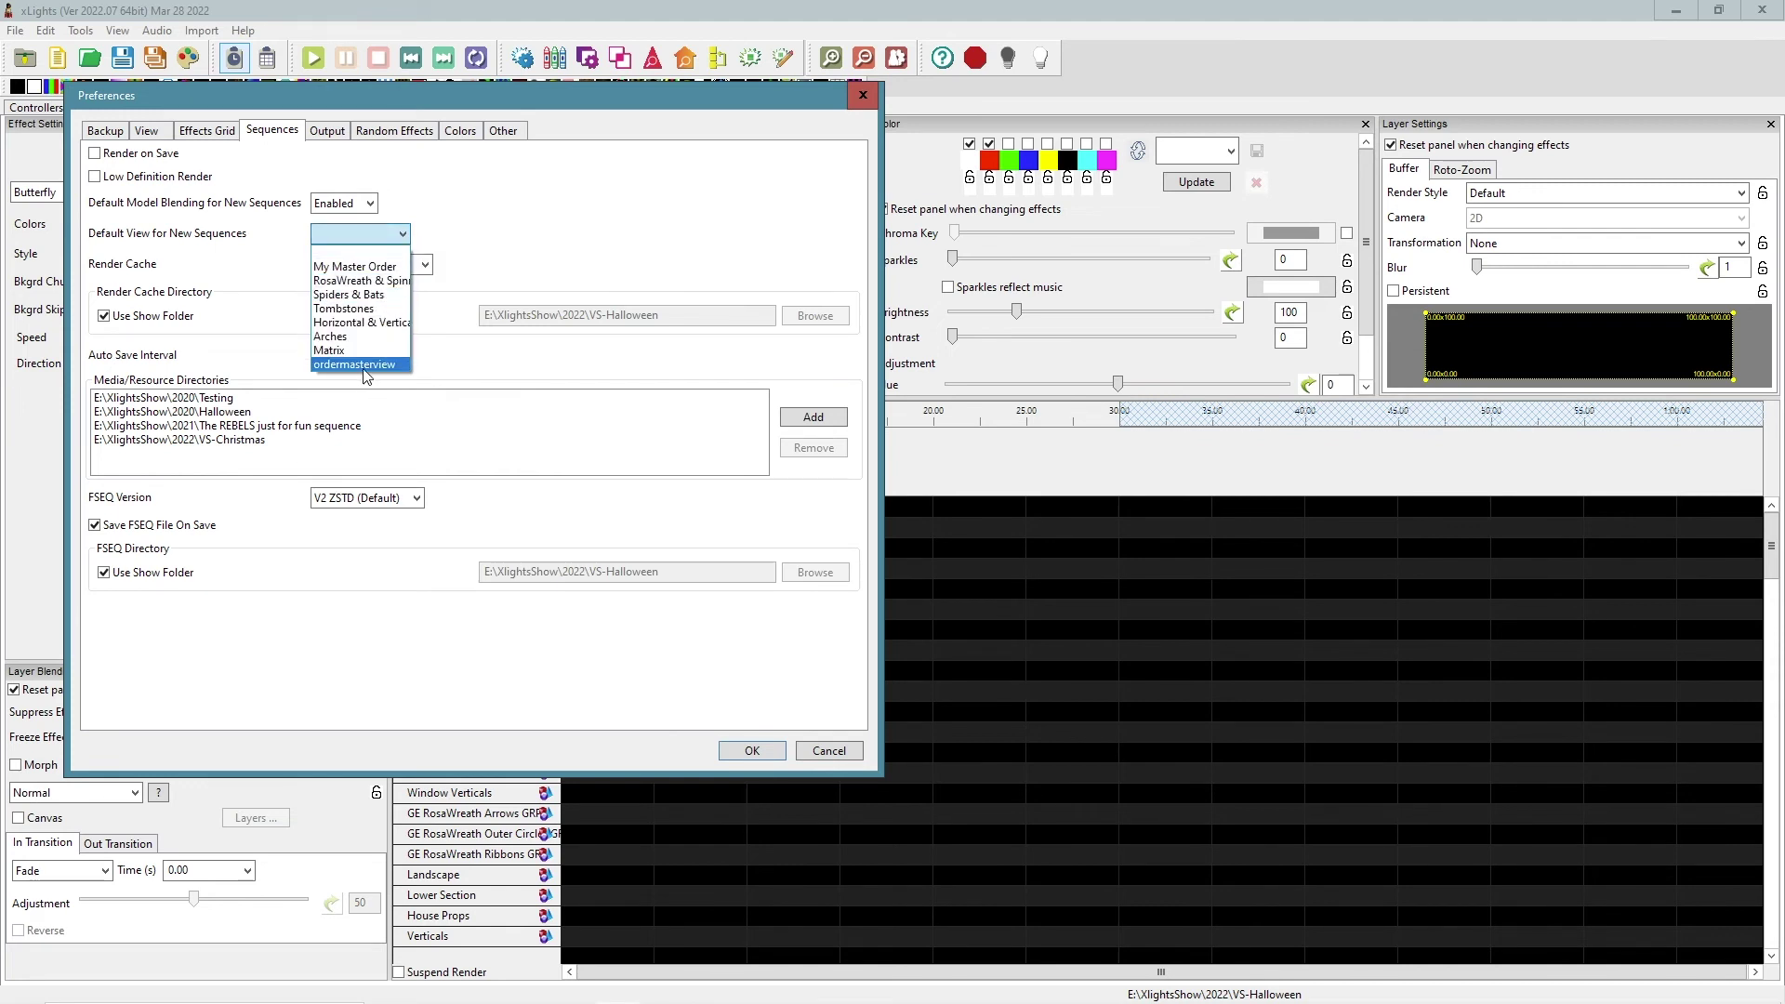
left_click(372, 365)
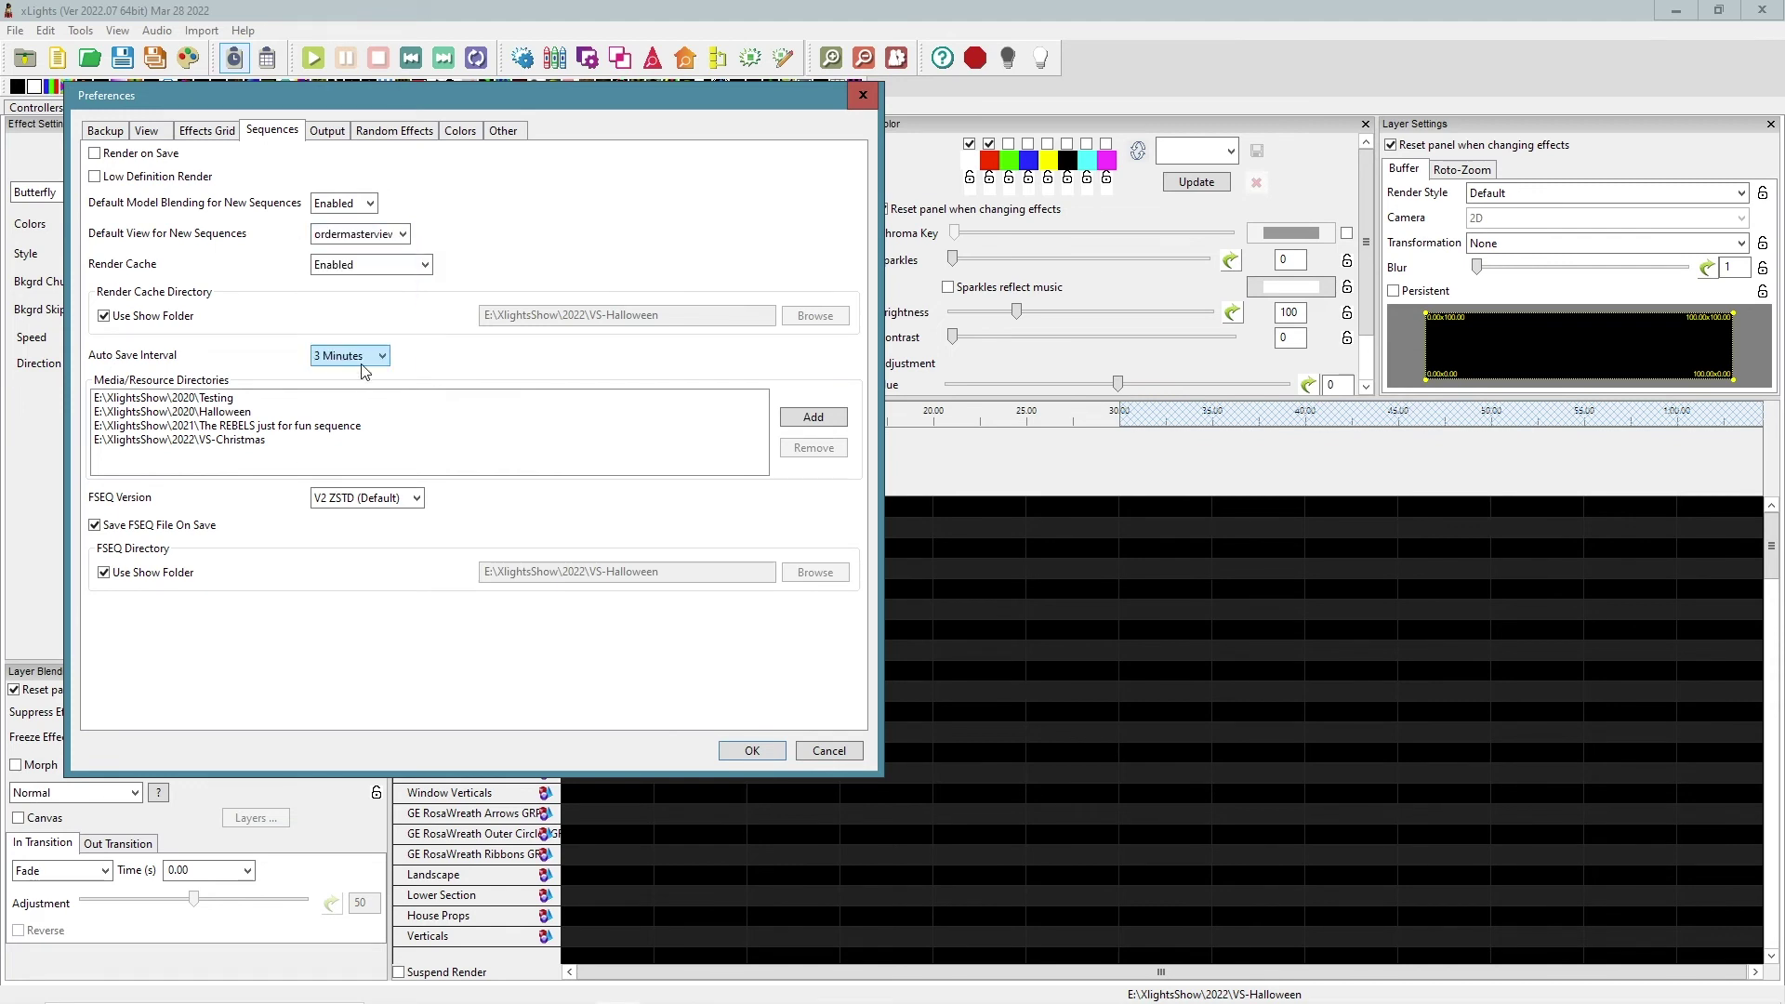
left_click(760, 753)
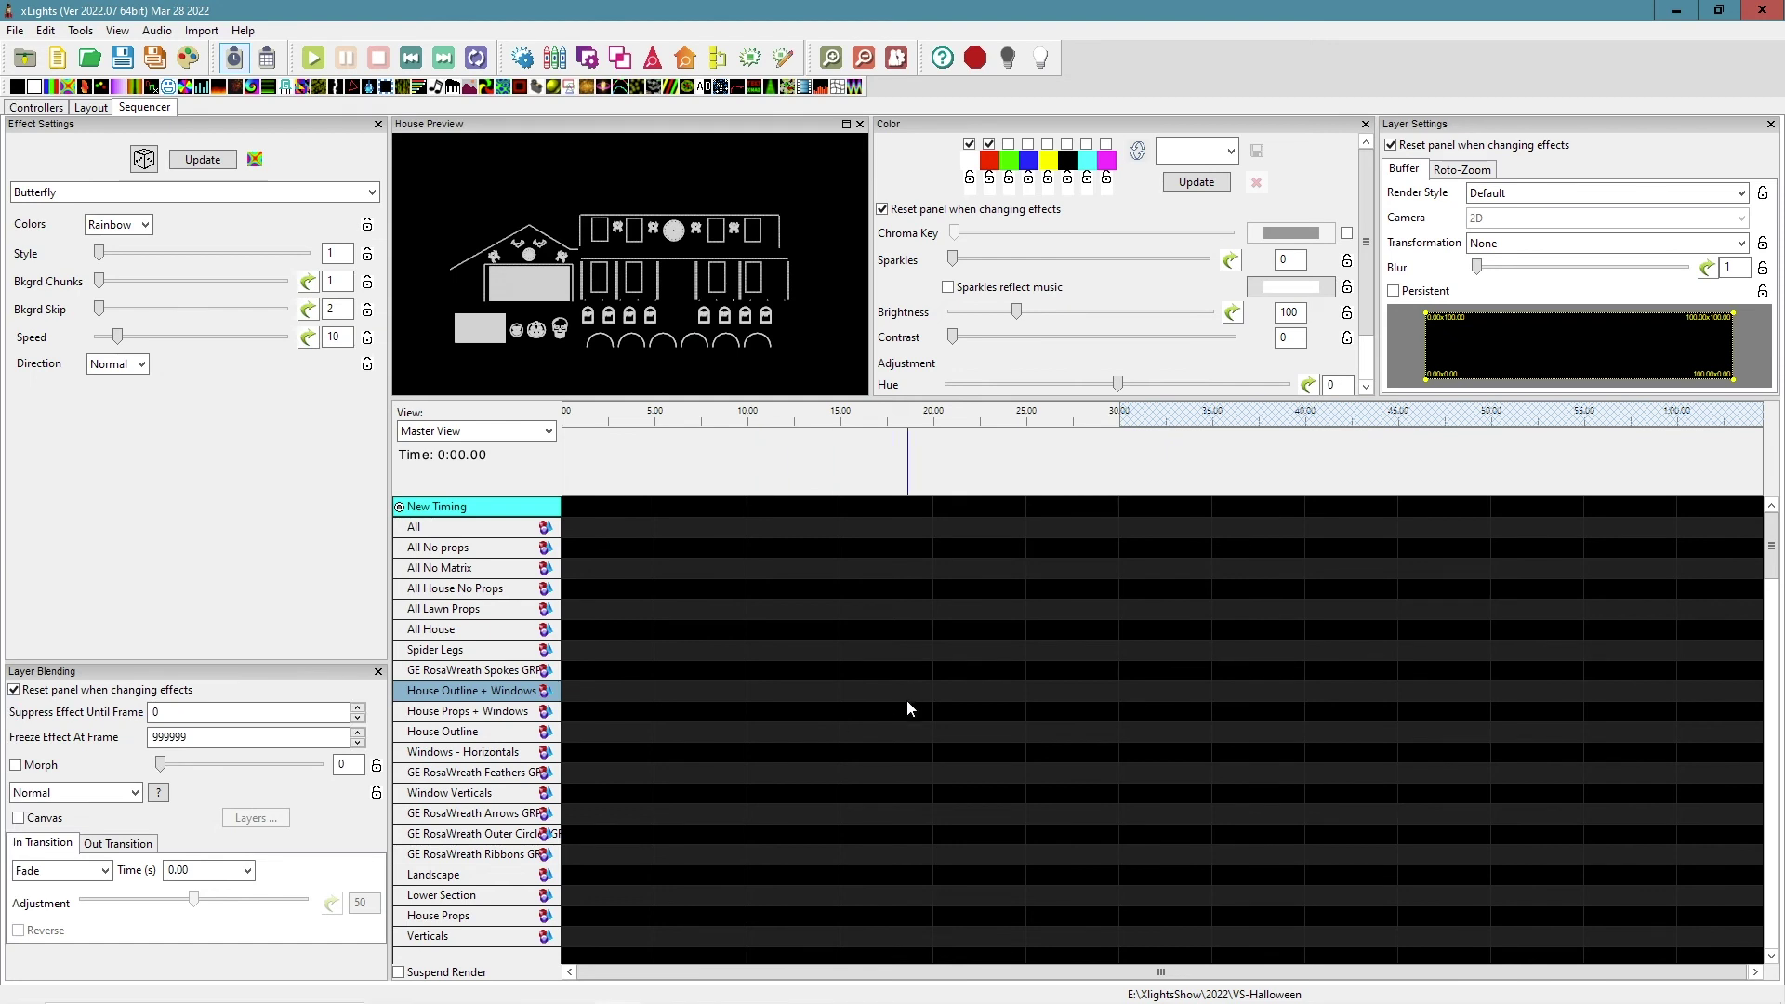
Step: Discard unsaved changes, create a new Animation sequence, and display it in Master View
left_click(58, 62)
left_click(903, 554)
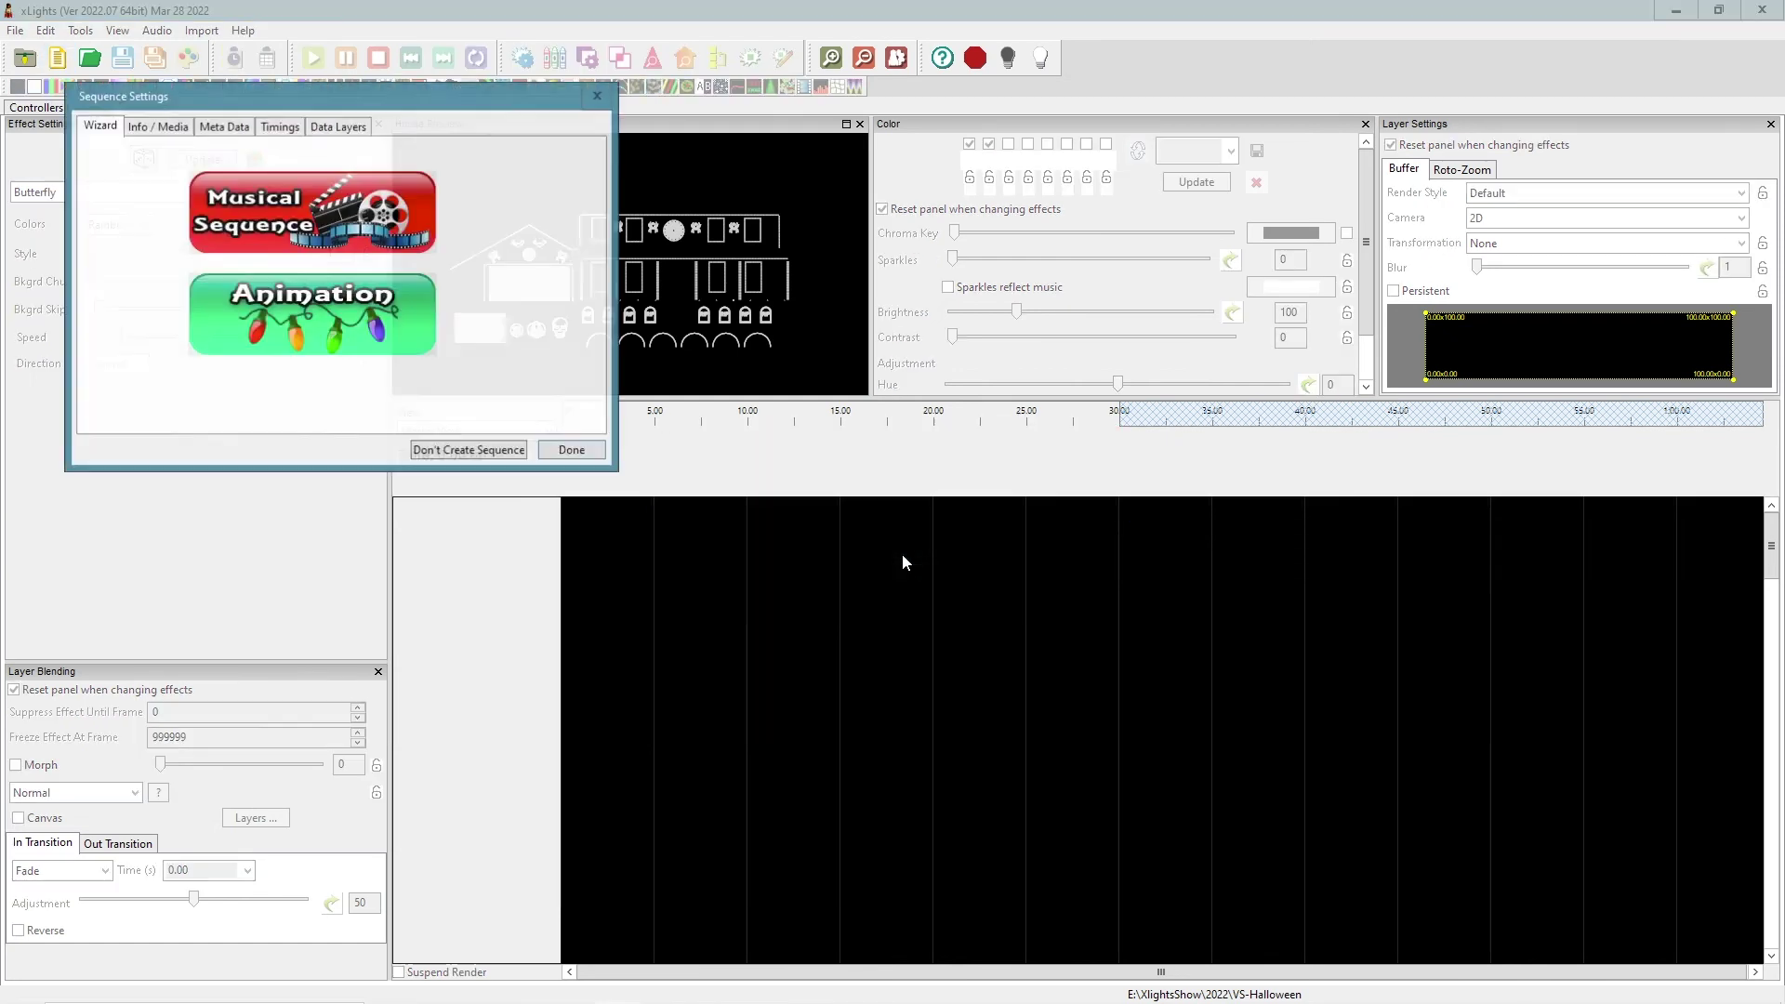
left_click(331, 326)
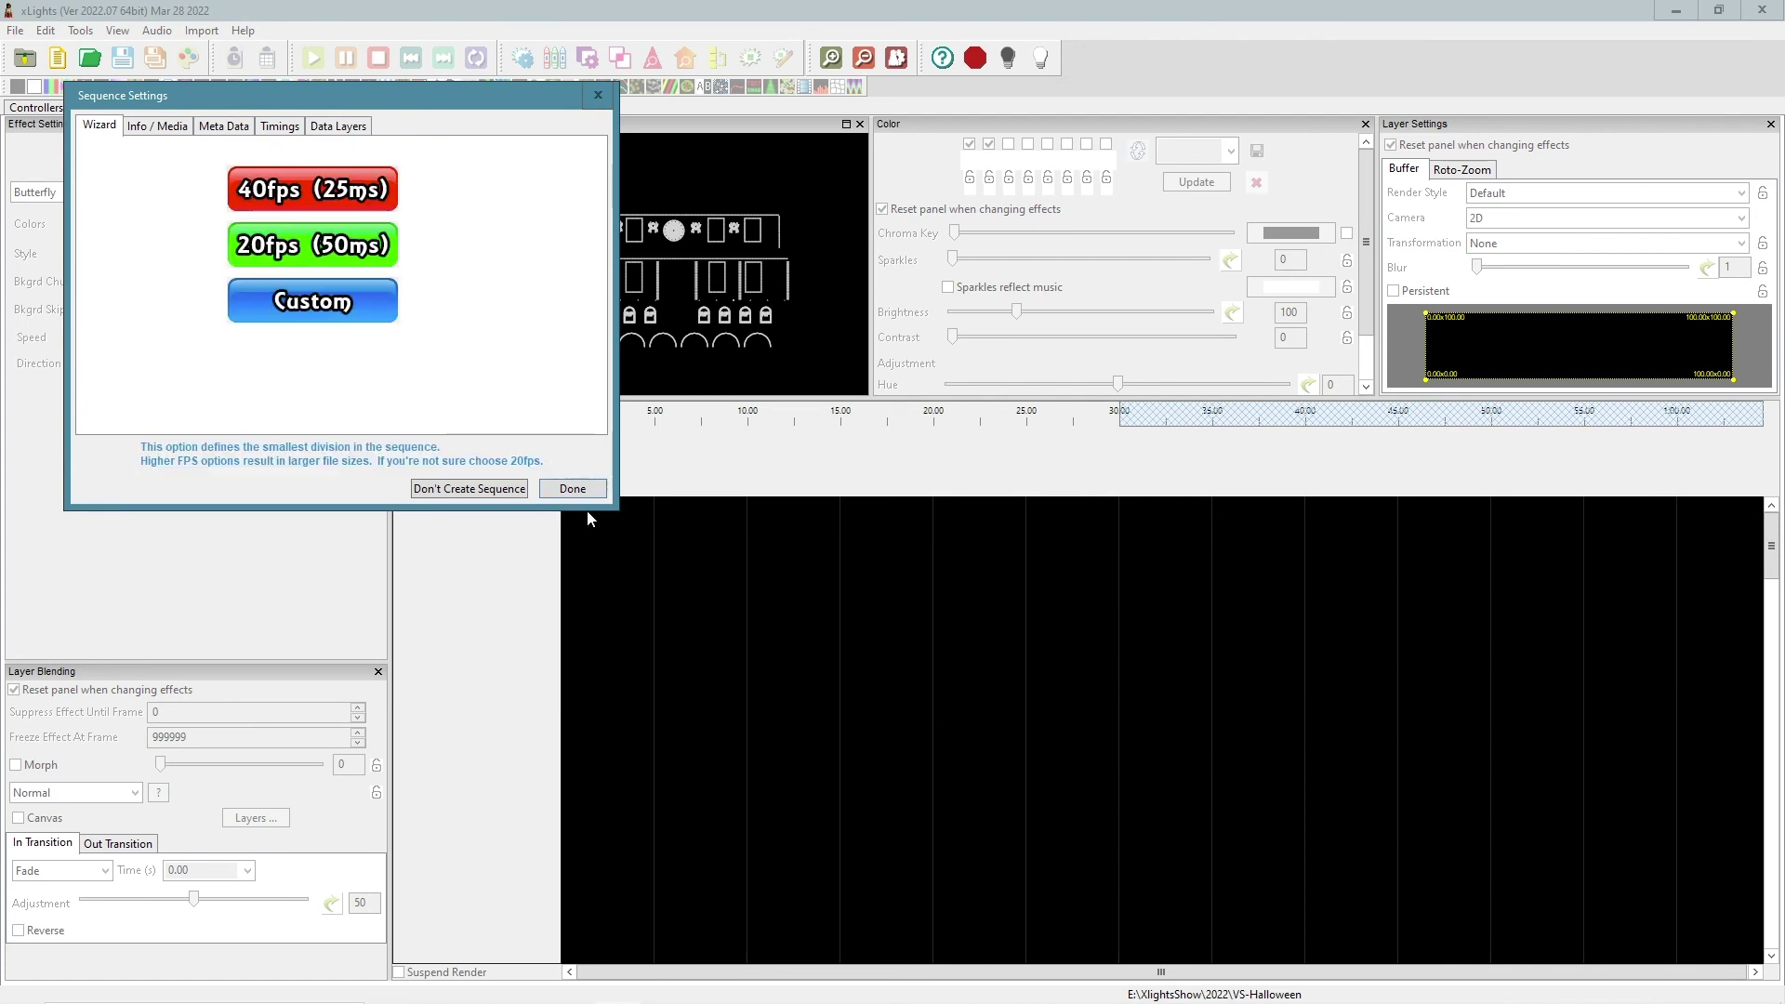
left_click(572, 489)
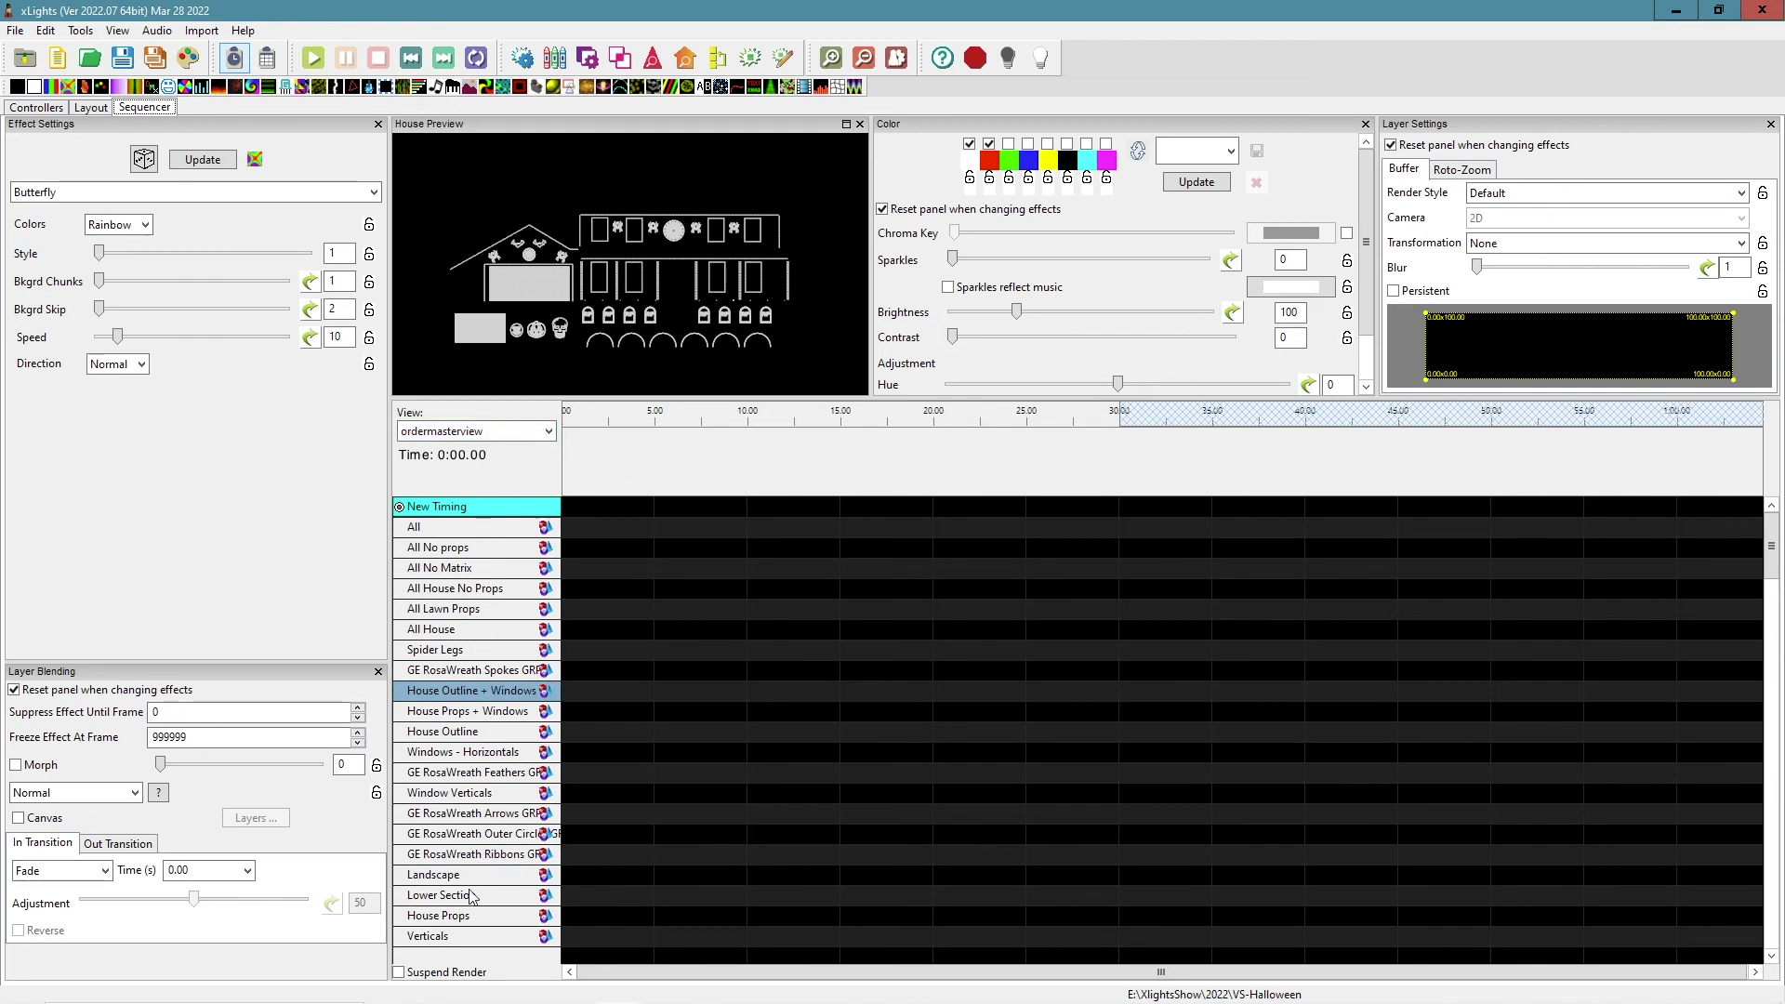
left_click(519, 434)
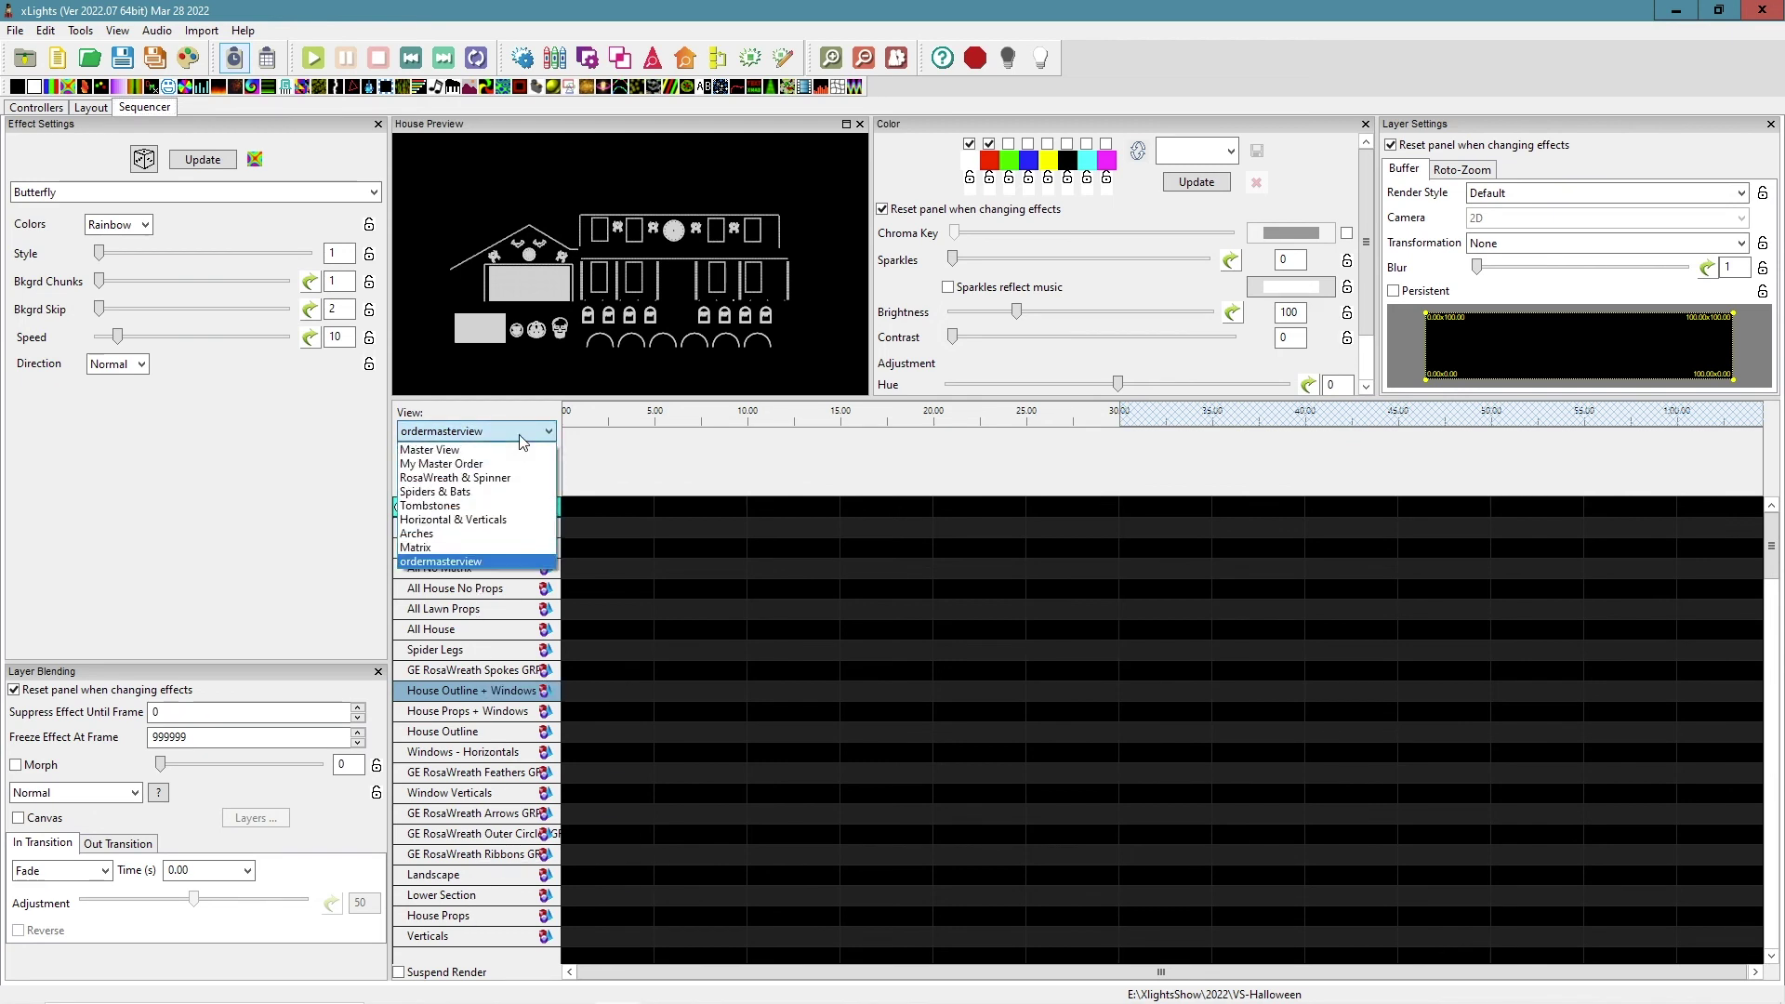
left_click(519, 459)
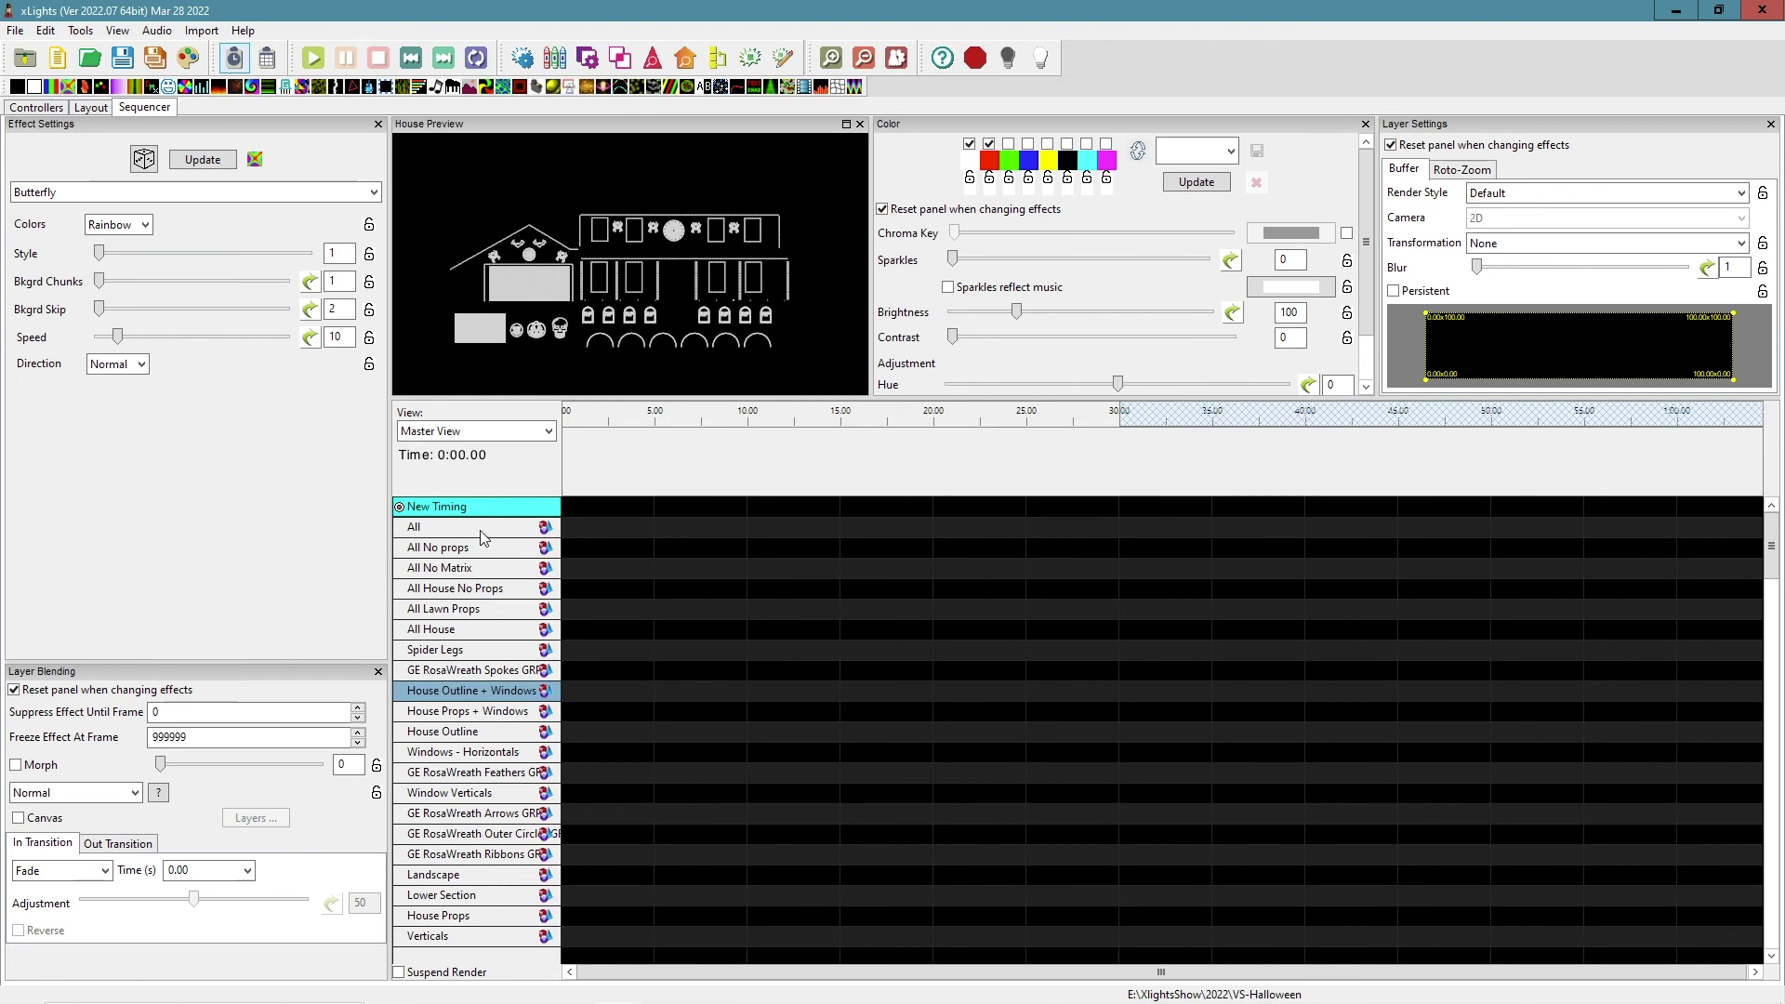